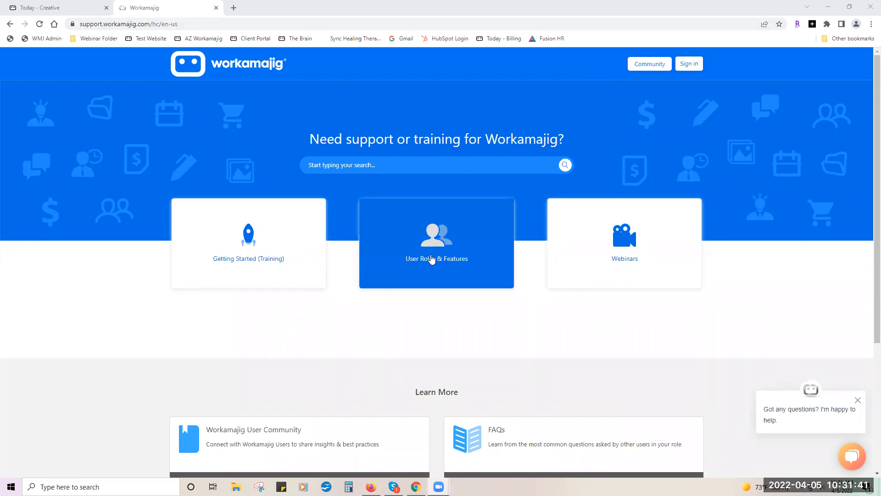
# Browse the Help Center's User Roles from Creatives to the Everyone section's guides and videos.
pyautogui.click(432, 260)
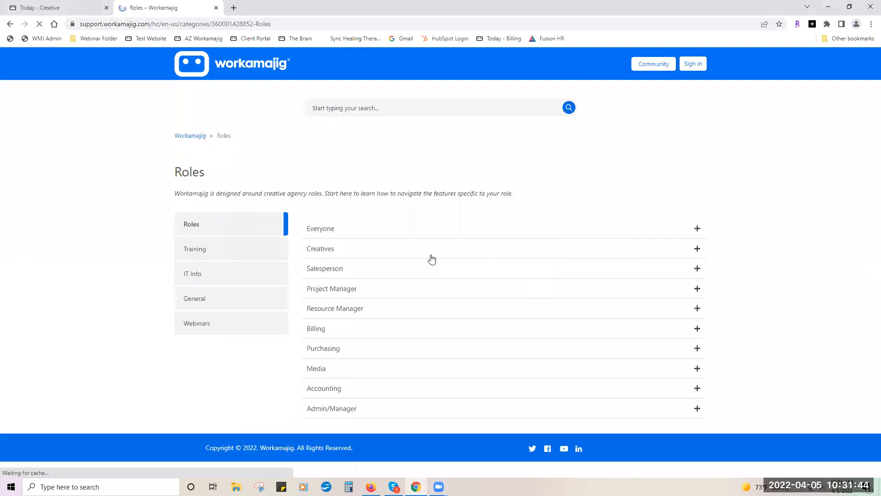
pyautogui.click(311, 251)
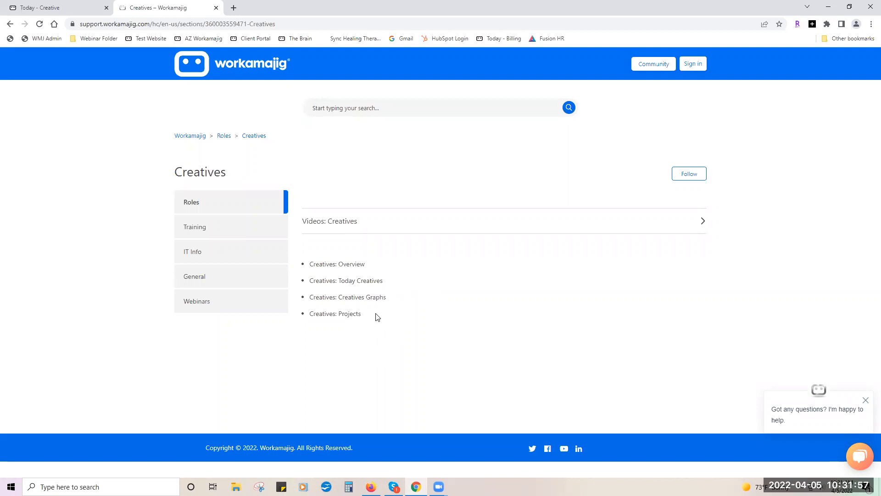
pyautogui.click(224, 137)
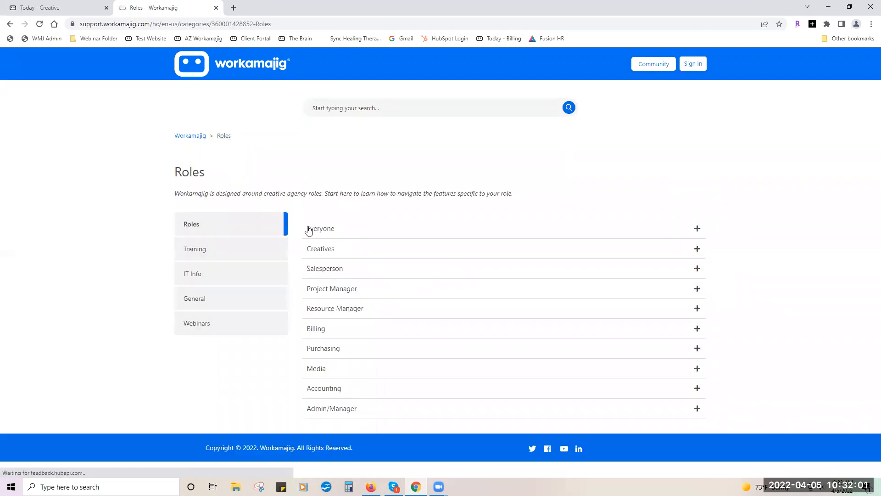
pyautogui.click(308, 231)
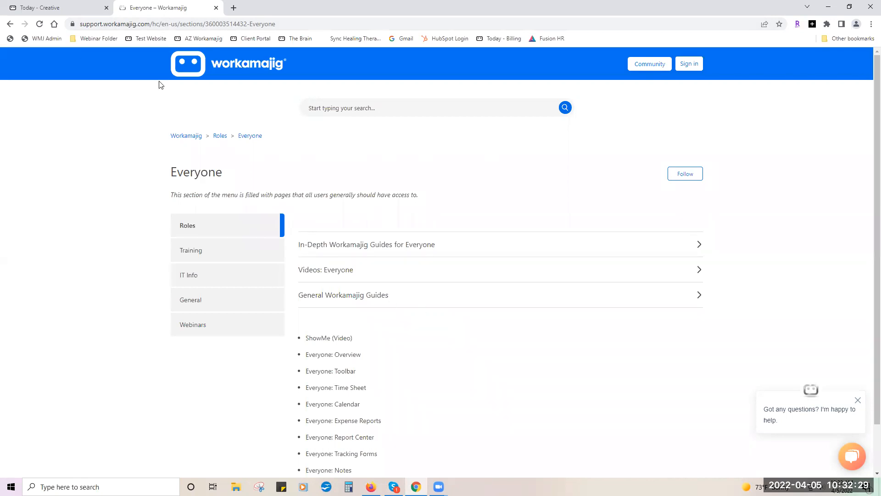
pyautogui.click(39, 10)
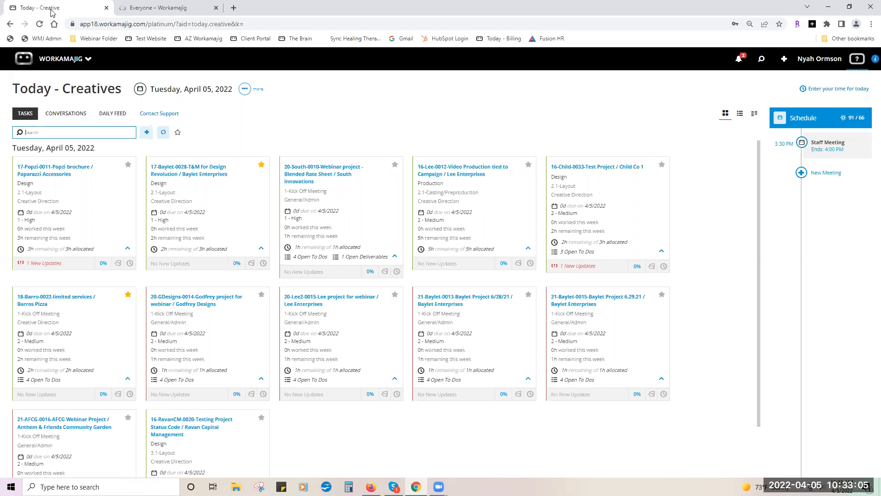
# Open the app launcher from the WORKAMAJIG logo on the Today - Creative page.
pyautogui.click(41, 62)
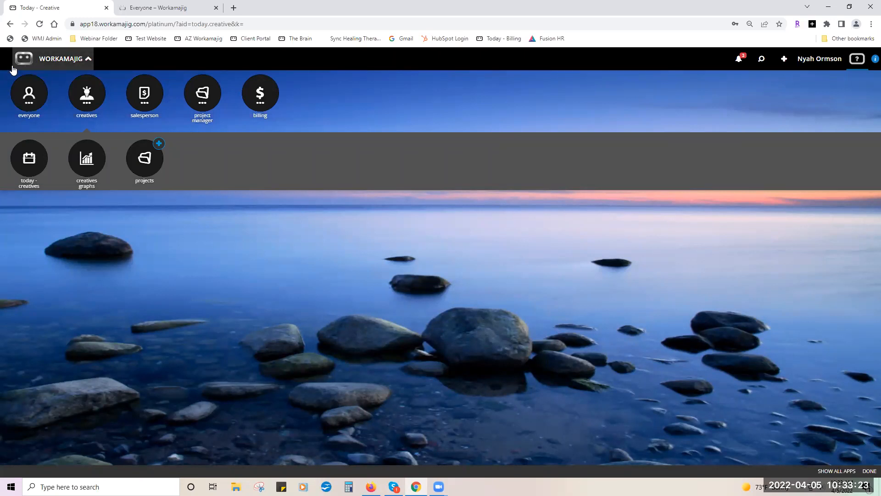
pyautogui.click(26, 115)
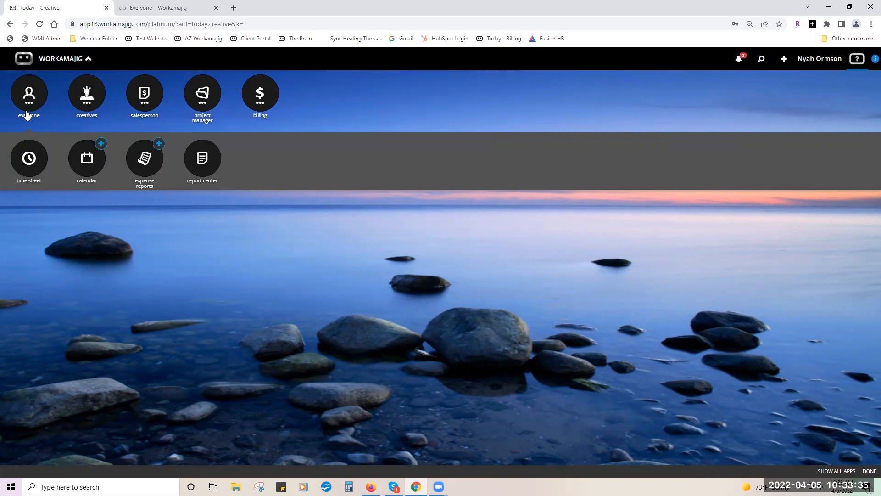
pyautogui.click(102, 87)
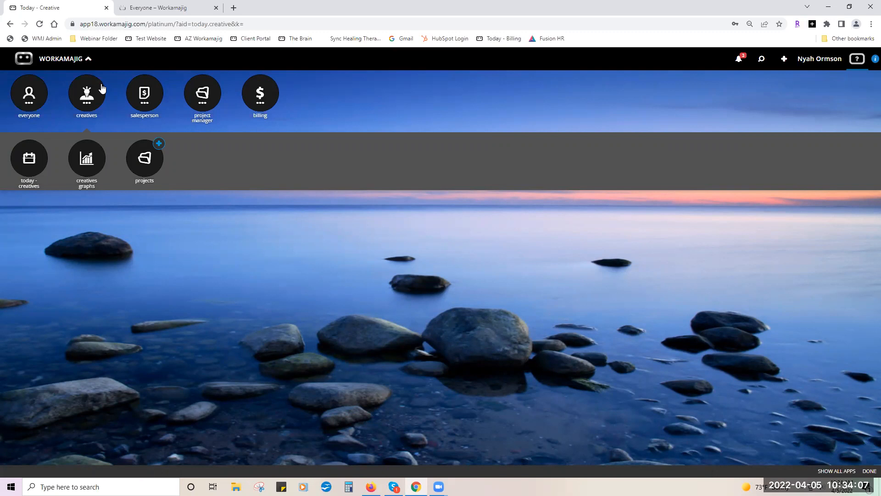
# Preview the salesperson, project manager and billing apps, then bring up the notifications list.
pyautogui.click(142, 103)
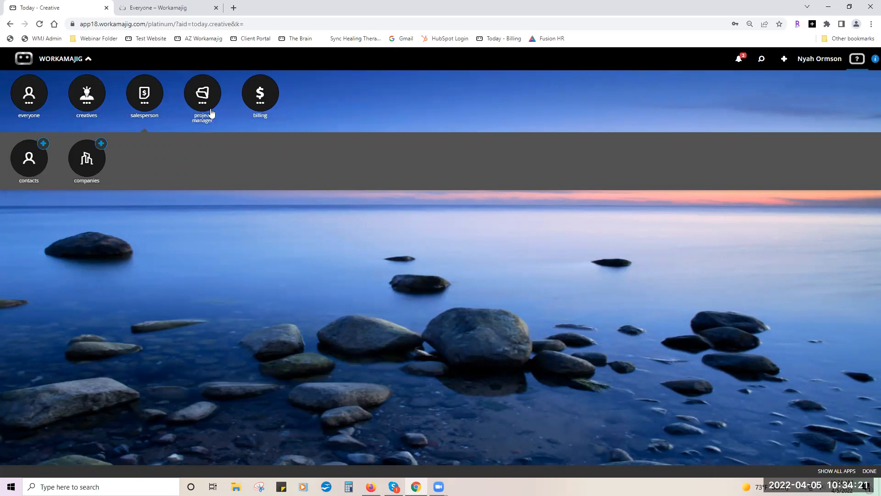
pyautogui.click(206, 96)
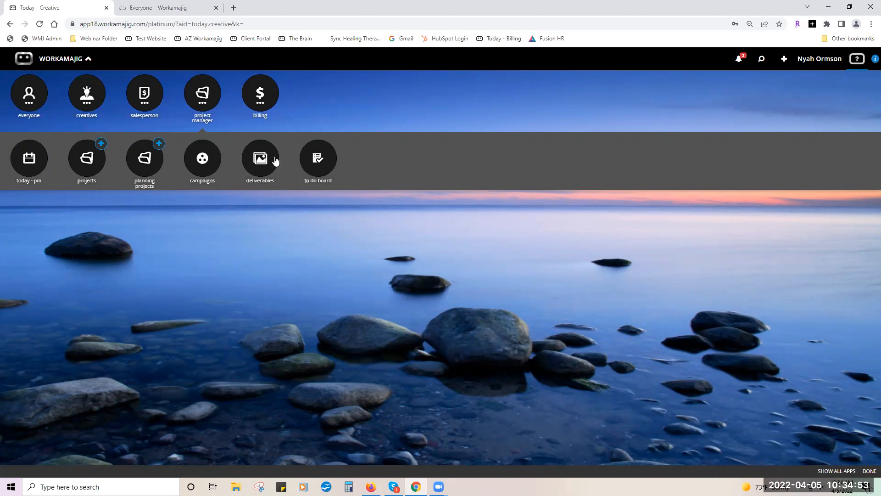
pyautogui.click(270, 100)
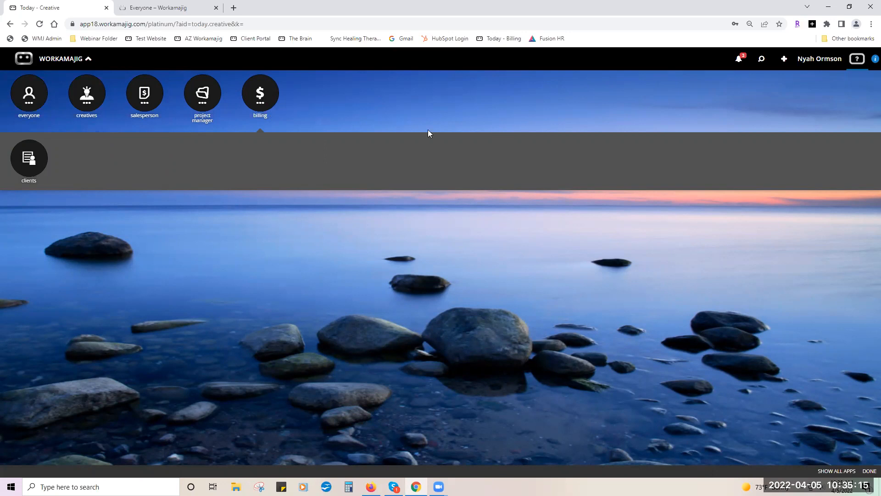
pyautogui.click(739, 62)
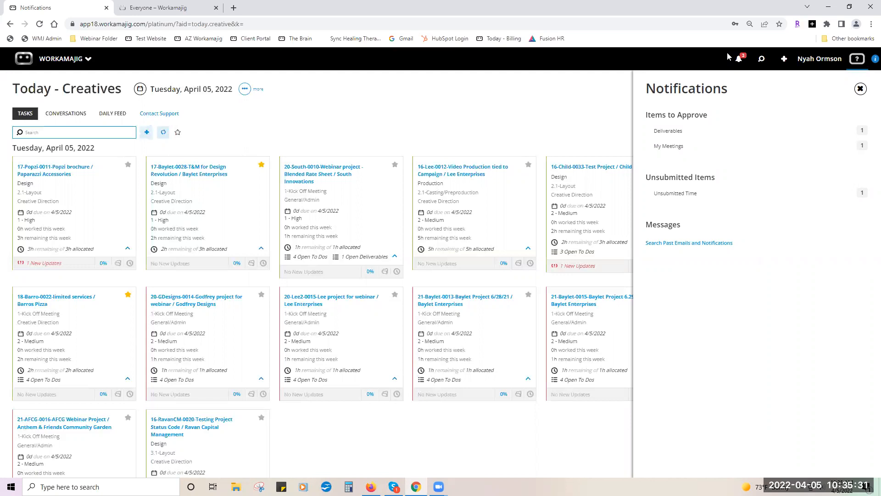
# From the deliverables awaiting approval, open the Webinar project - Blended Rate Sheet Round 1 review.
pyautogui.click(701, 132)
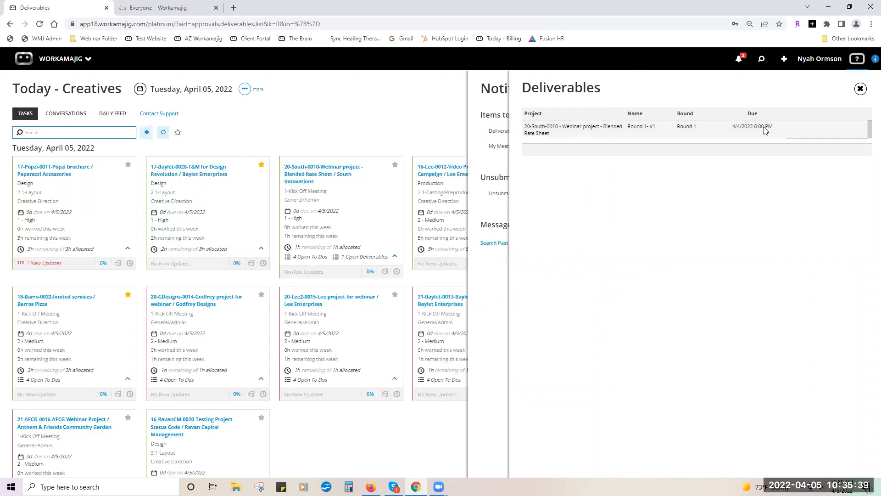
pyautogui.click(688, 127)
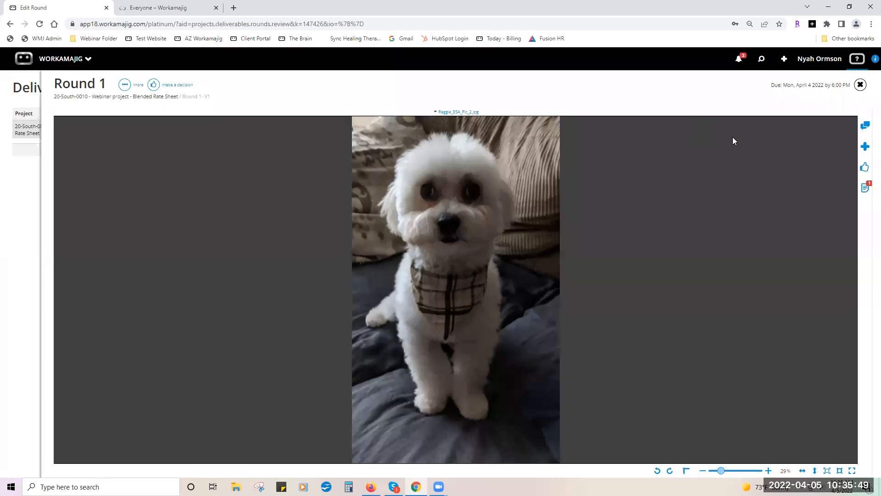
# Look at the proof's comment and comments views, then close the Round 1 review.
pyautogui.click(864, 147)
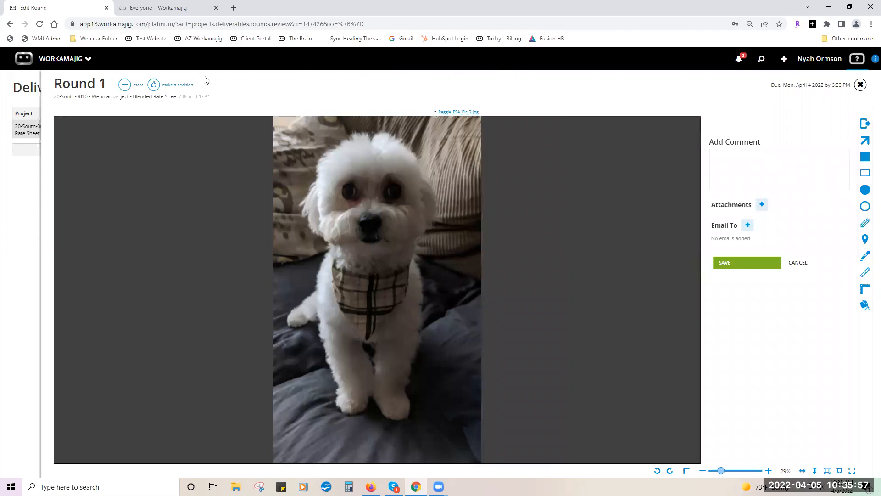
pyautogui.click(153, 86)
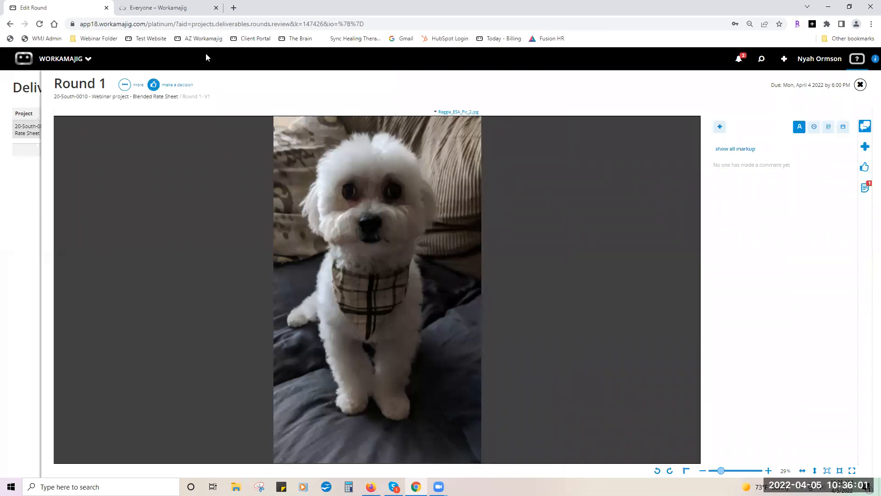
pyautogui.press('super+Down')
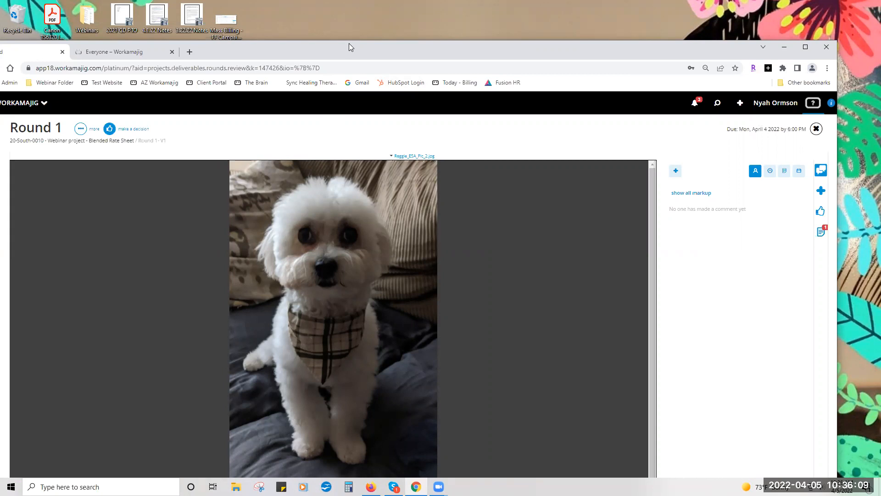
pyautogui.moveTo(349, 46); pyautogui.dragTo(380, 2)
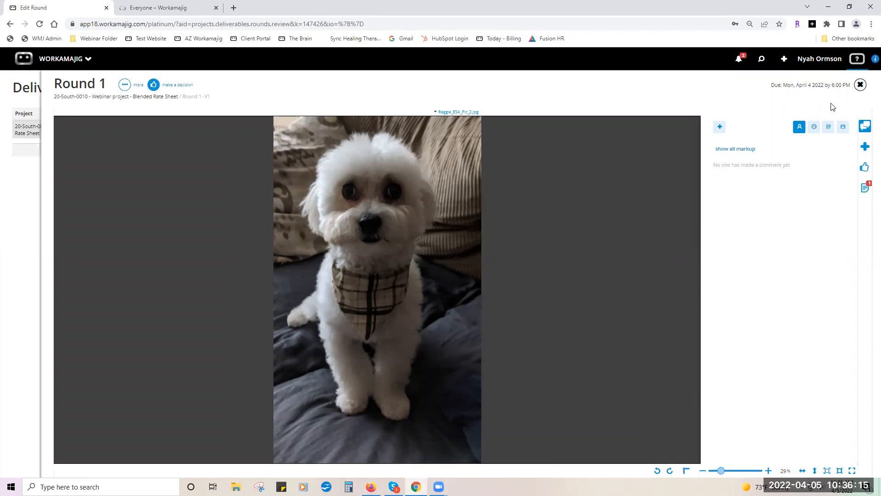
pyautogui.click(858, 87)
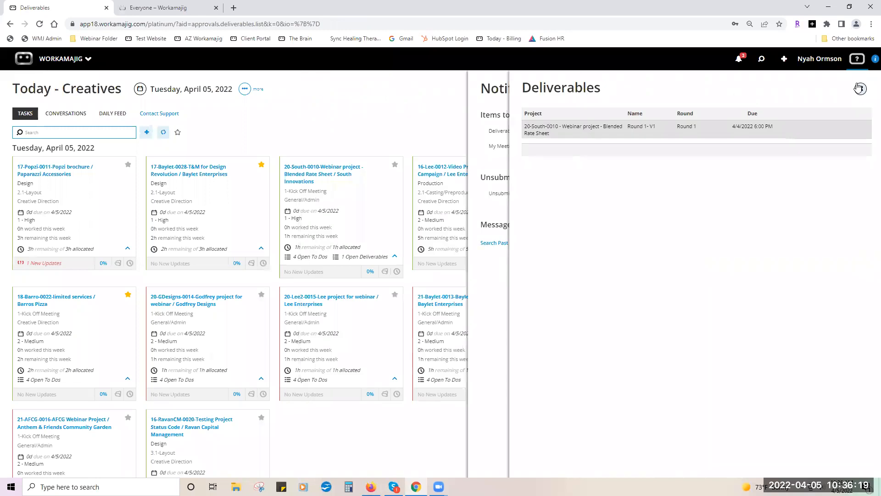
# Leave the deliverables list and open the full details of the Staff Meeting awaiting approval.
pyautogui.click(859, 88)
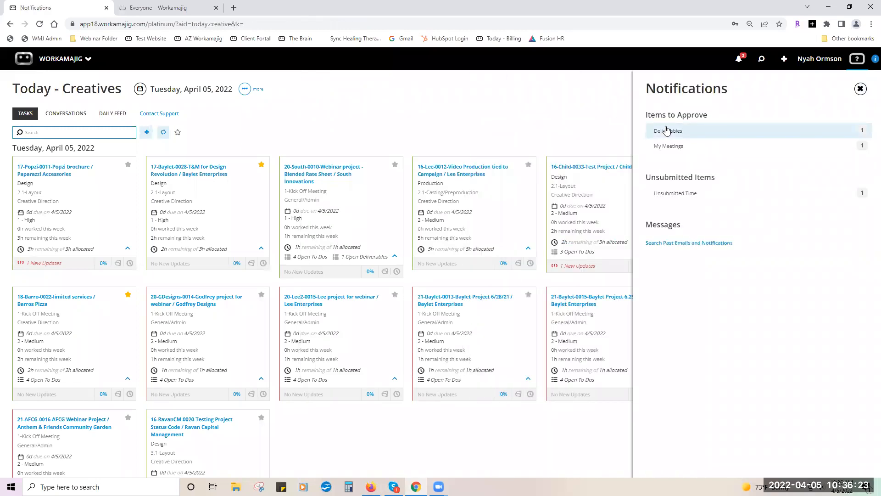
pyautogui.click(682, 146)
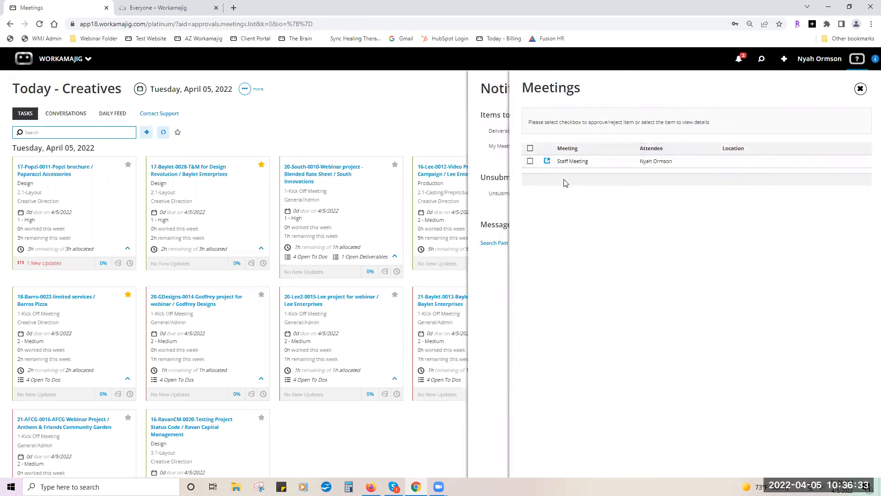
pyautogui.click(548, 161)
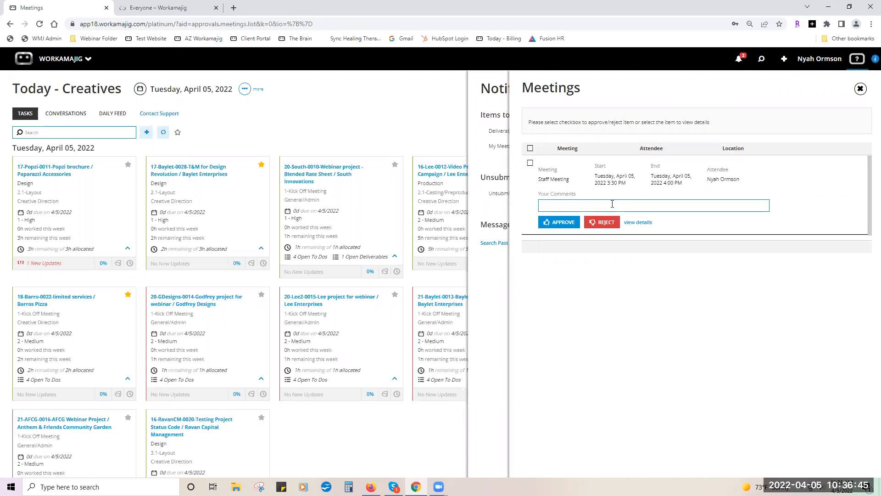
pyautogui.click(643, 228)
pyautogui.click(643, 229)
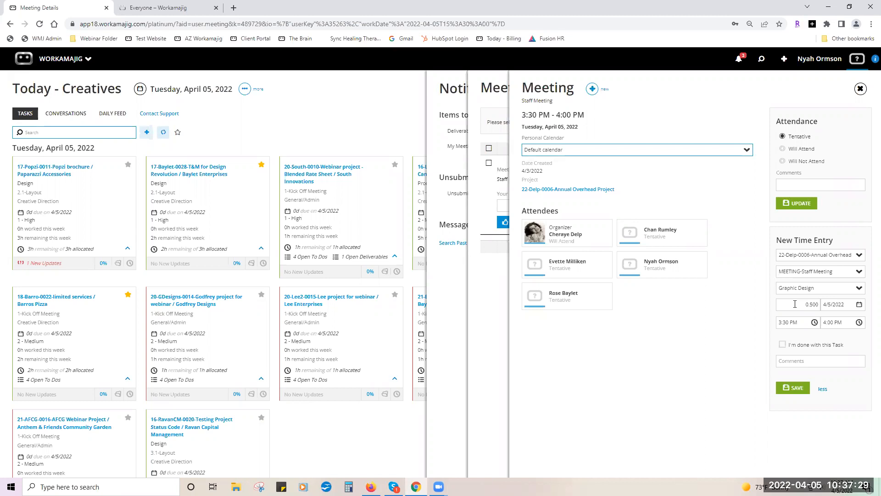
# Mark the Staff Meeting task done, save its time entry, approve it, and close the meetings list.
pyautogui.click(782, 344)
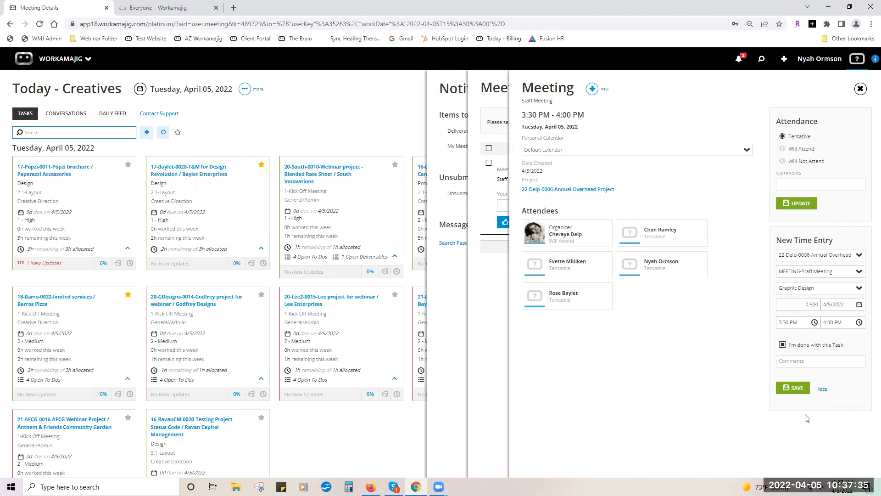
pyautogui.click(794, 387)
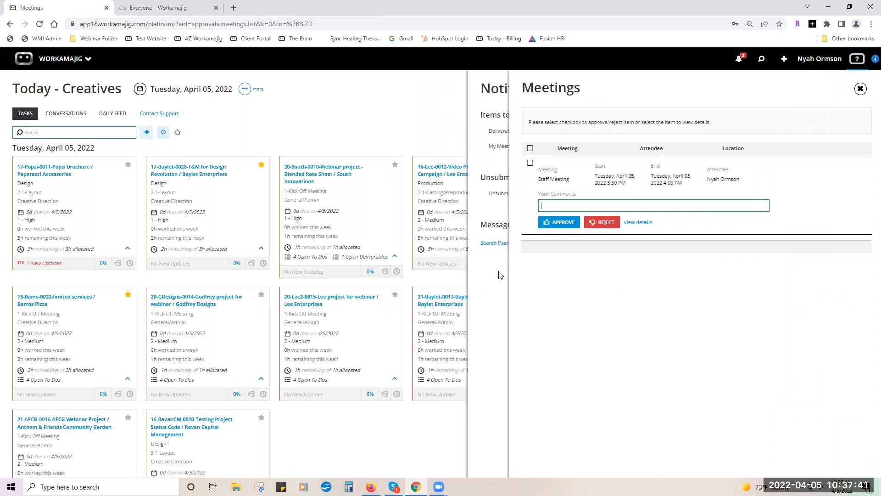
pyautogui.click(560, 224)
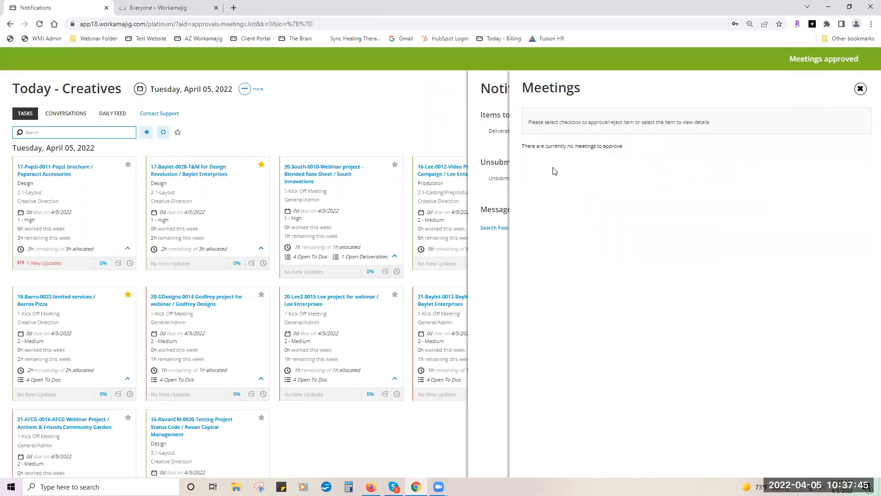
pyautogui.click(495, 151)
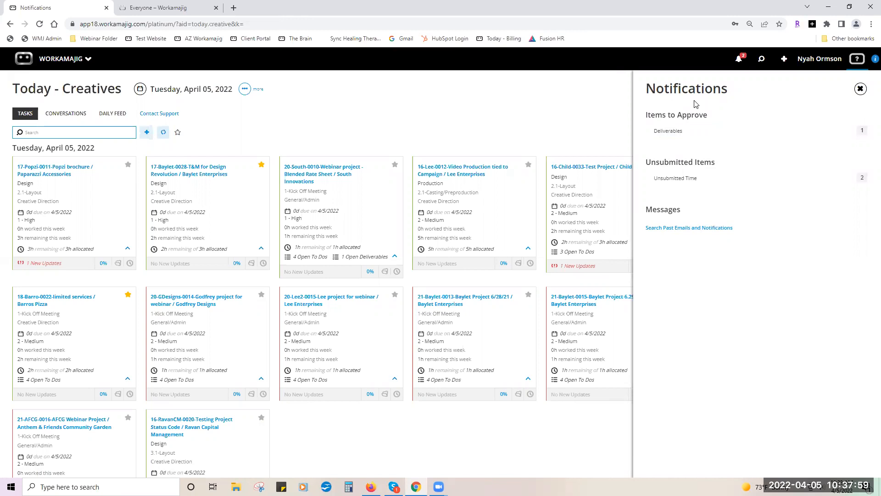
# Show the Unsubmitted Time Sheets list with 2.00 and 0.50 hours, totalling 2.50.
pyautogui.click(682, 178)
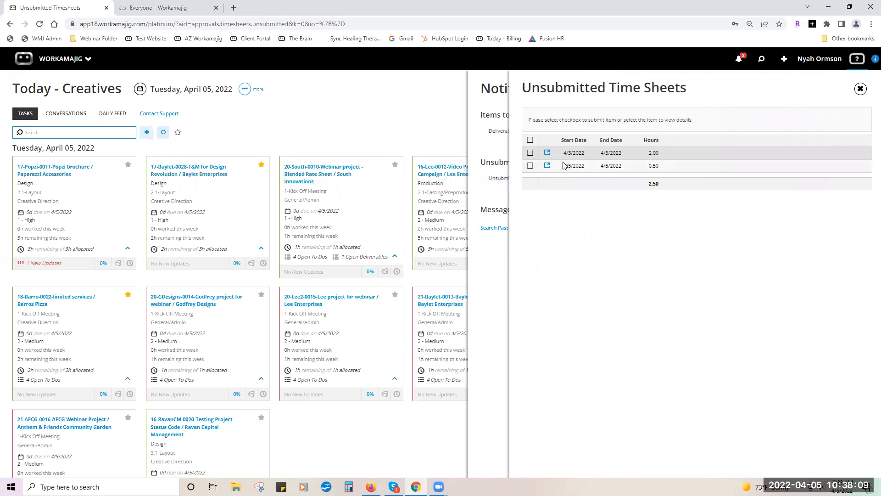
pyautogui.click(549, 155)
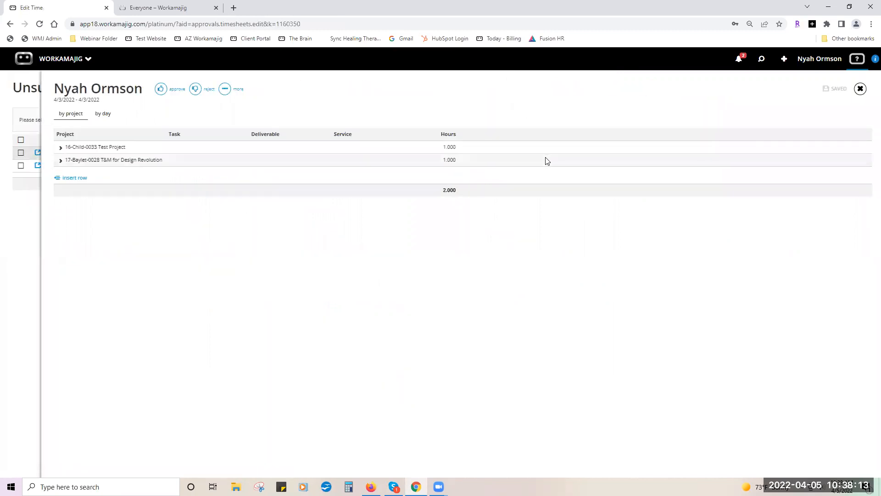
pyautogui.click(405, 150)
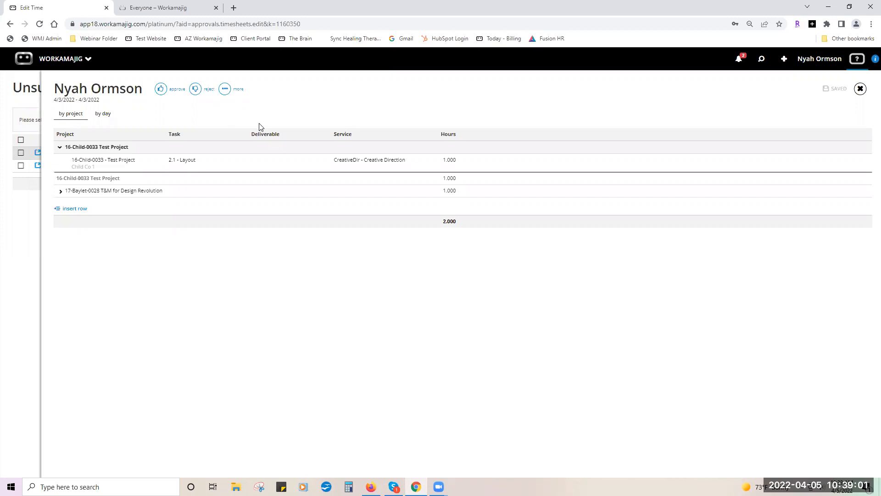
pyautogui.click(860, 89)
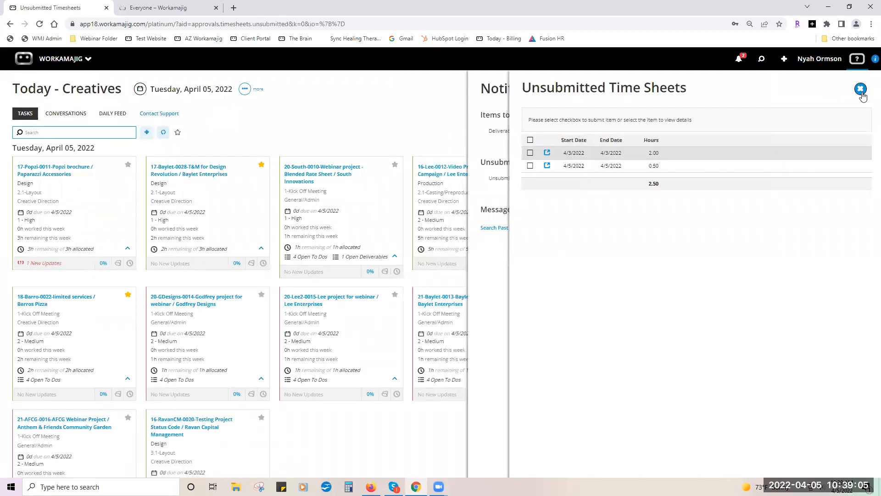
# Close the Unsubmitted Time Sheets panel and bring up the Search panel's saved views.
pyautogui.click(859, 89)
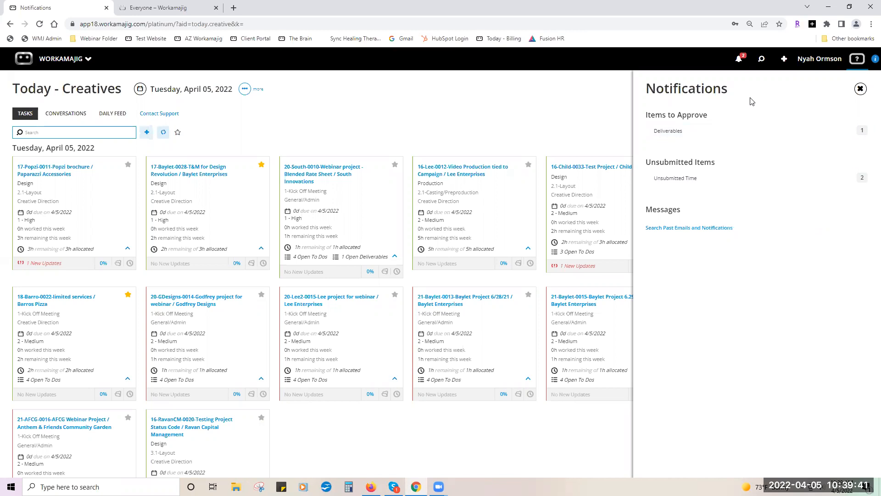
pyautogui.click(761, 64)
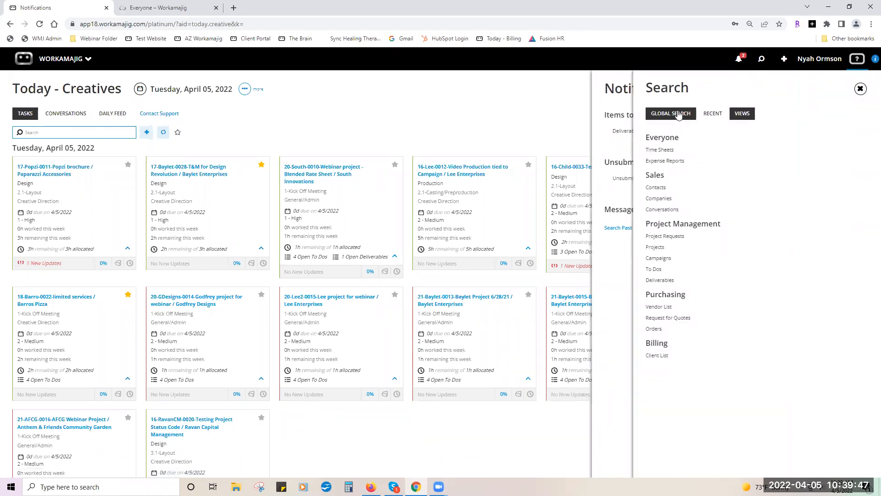
# Globally search for 'test', collapse Active Campaigns and Active Projects, then list Recent items.
pyautogui.click(679, 115)
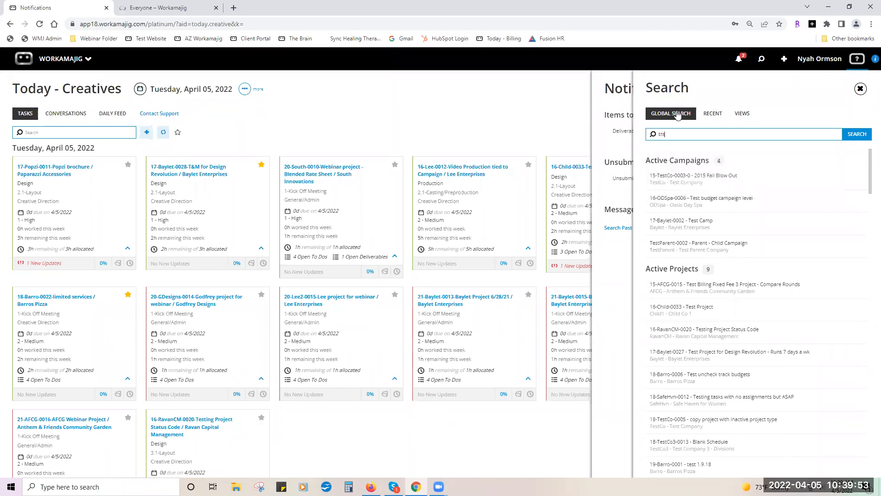
pyautogui.write('test')
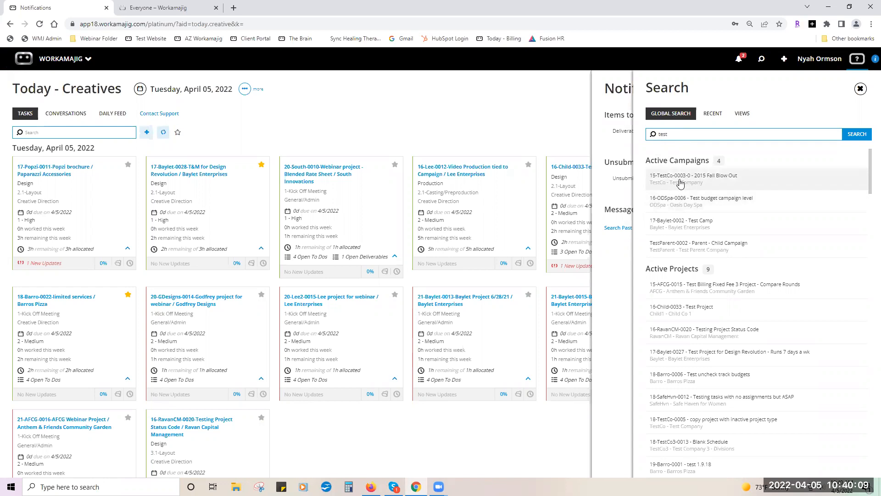
pyautogui.click(679, 163)
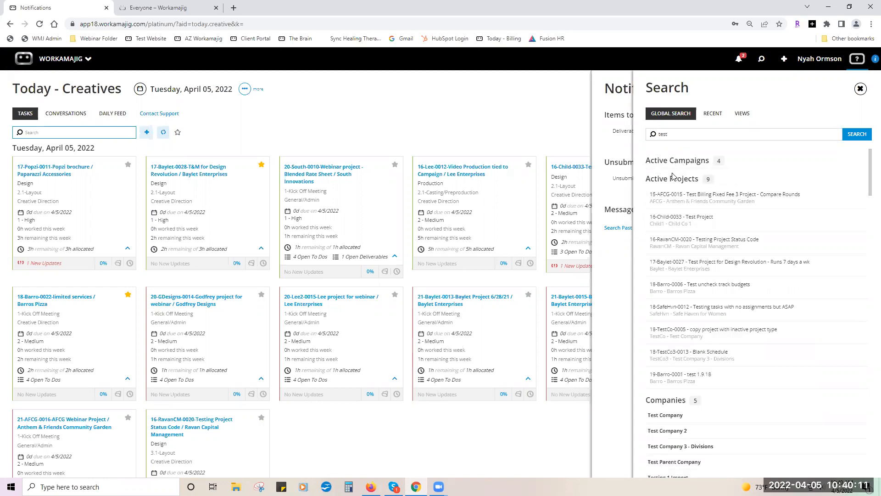
pyautogui.click(671, 181)
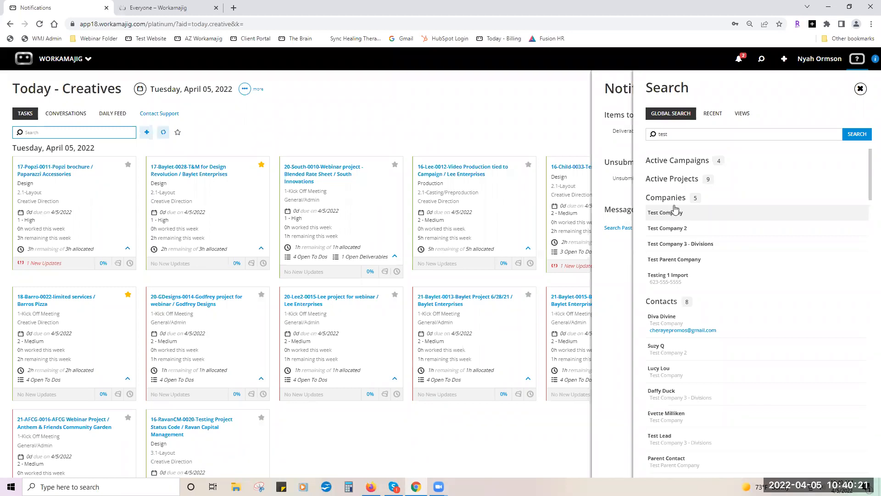
pyautogui.click(712, 113)
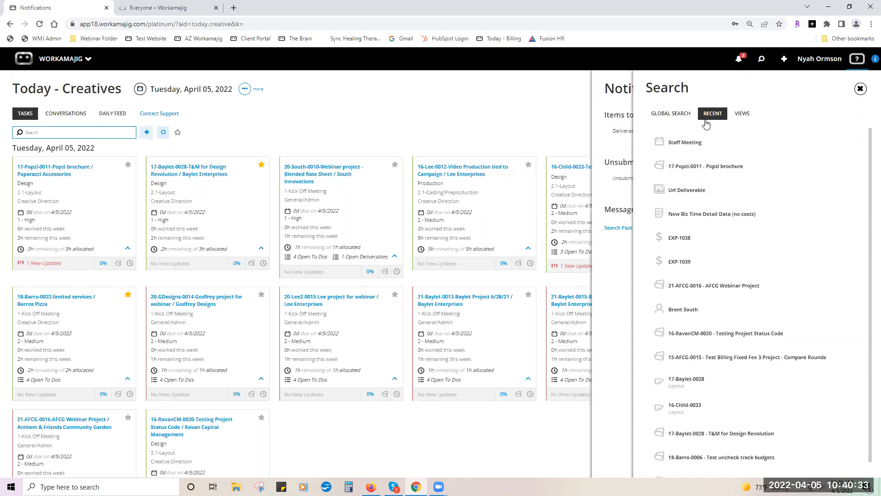
# Open the 17-Popzi-0011 Popzi brochure project dashboard, close it, and show the search Views list.
pyautogui.click(698, 167)
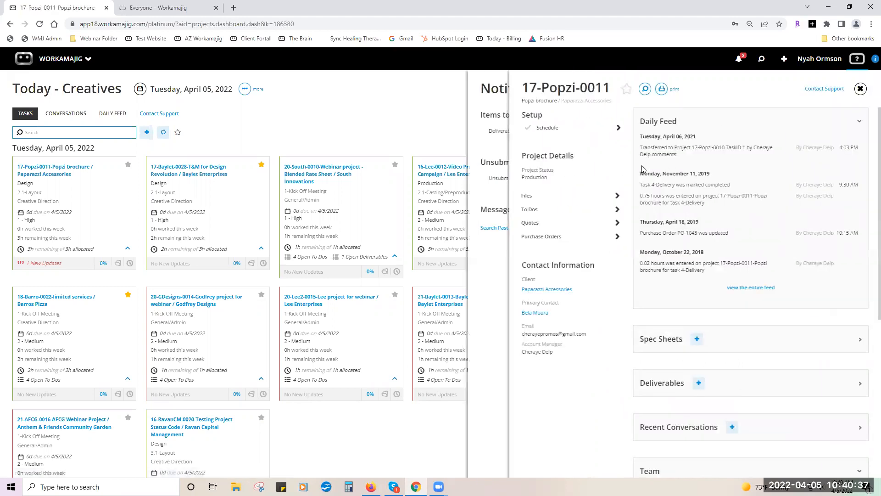
pyautogui.click(498, 144)
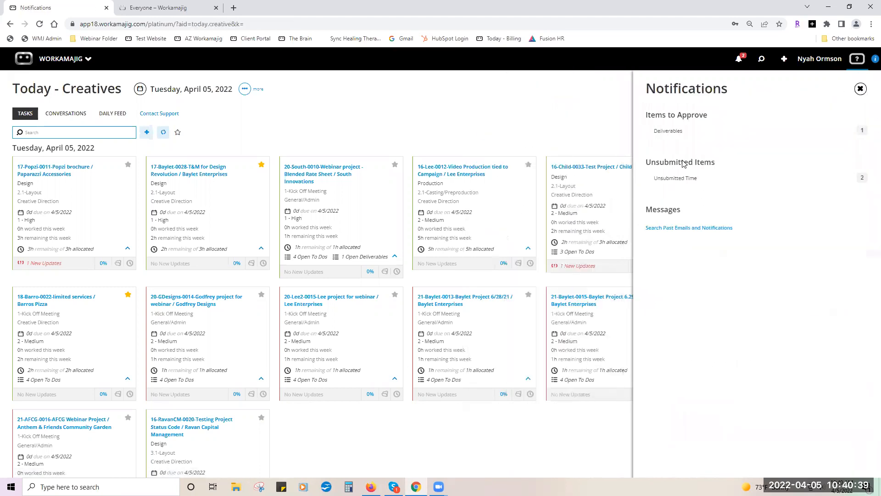
pyautogui.click(761, 60)
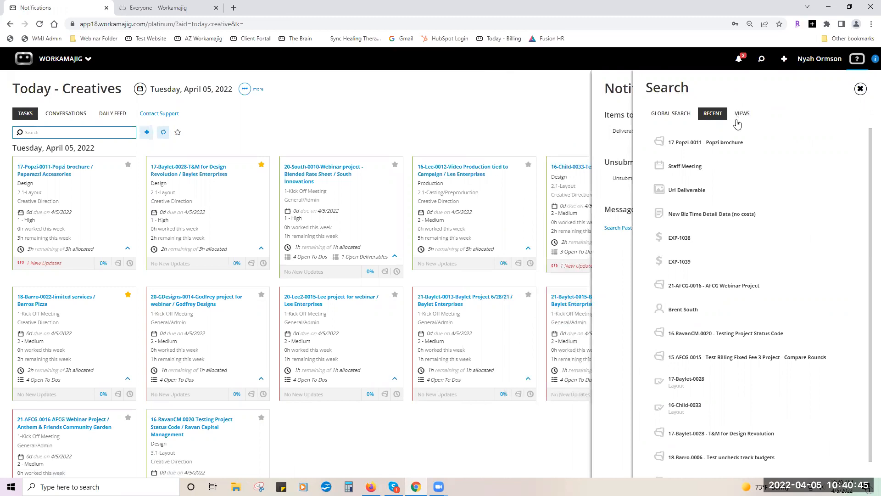
pyautogui.click(743, 115)
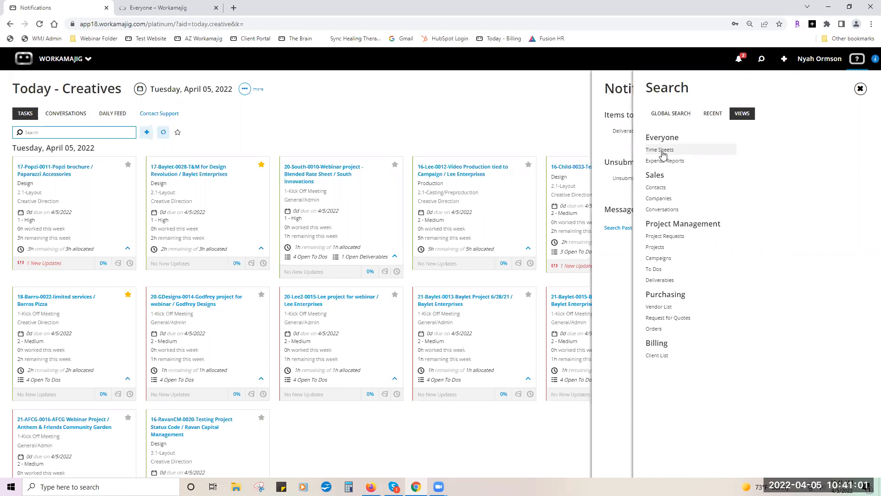
# Search My Timesheets and review the approved 8/7/2017 sheet logging 2.000 hours to 16-AFCG-0010.
pyautogui.click(662, 154)
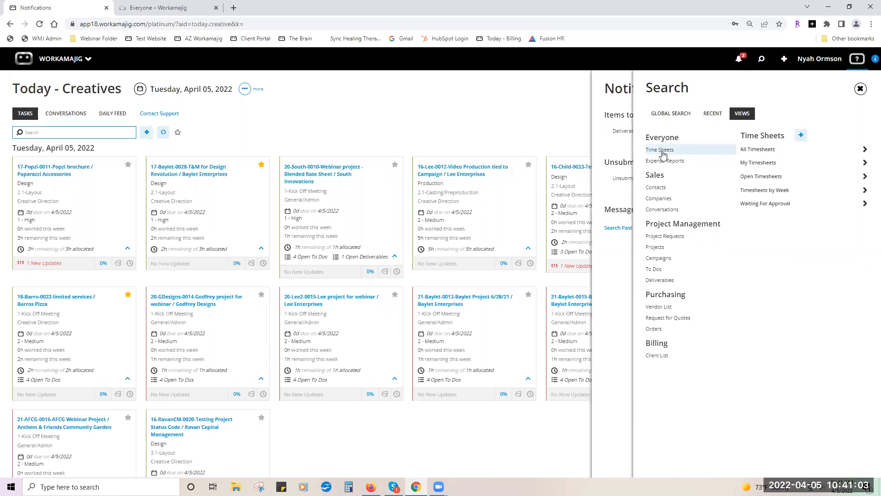
pyautogui.click(754, 163)
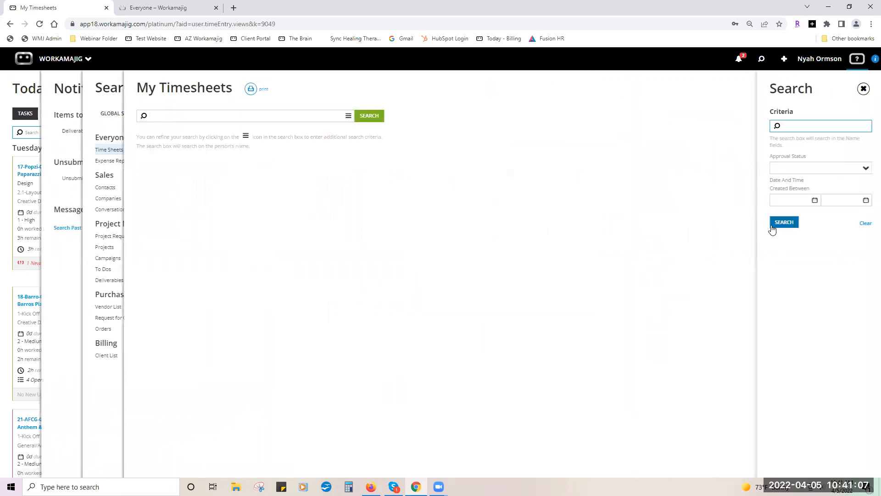
pyautogui.click(773, 227)
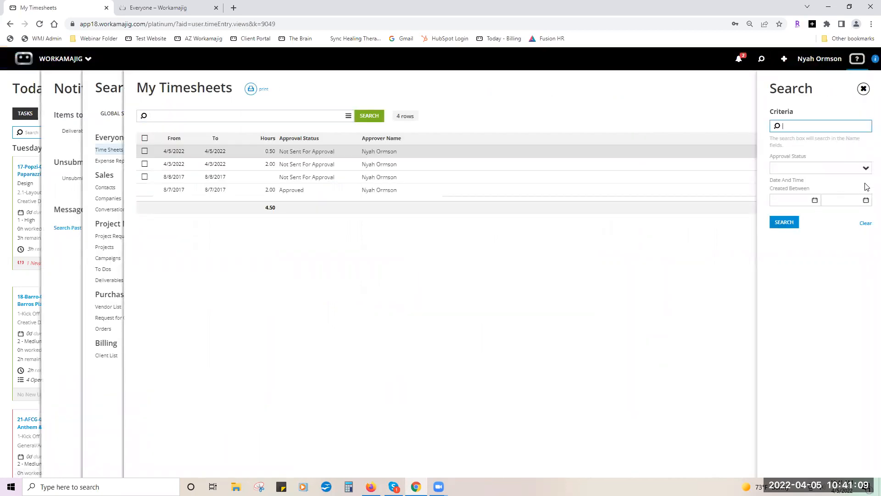
pyautogui.click(865, 169)
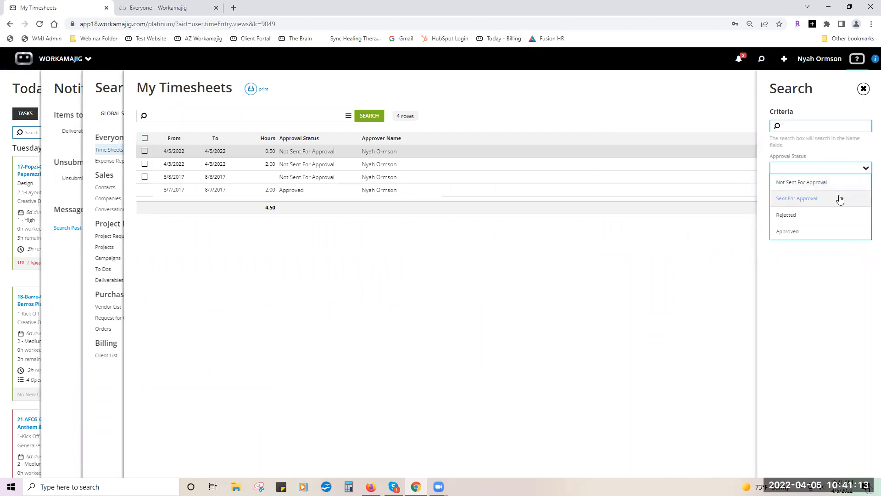
pyautogui.click(693, 252)
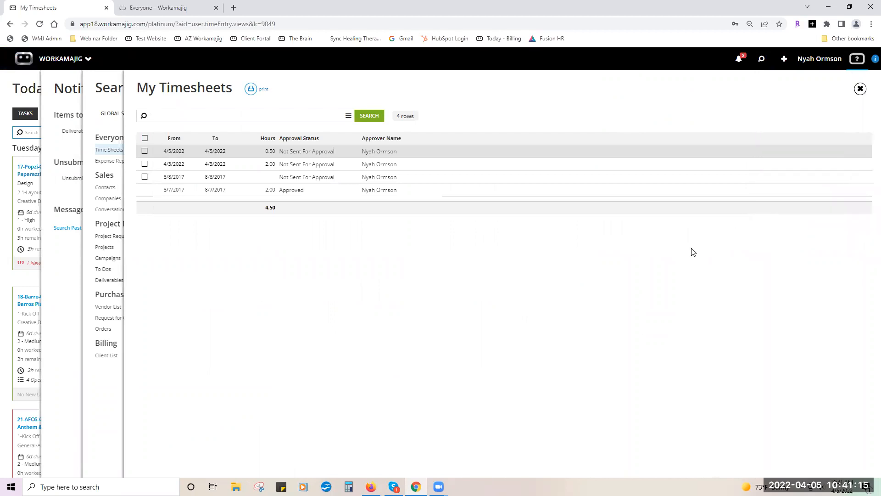
pyautogui.click(390, 188)
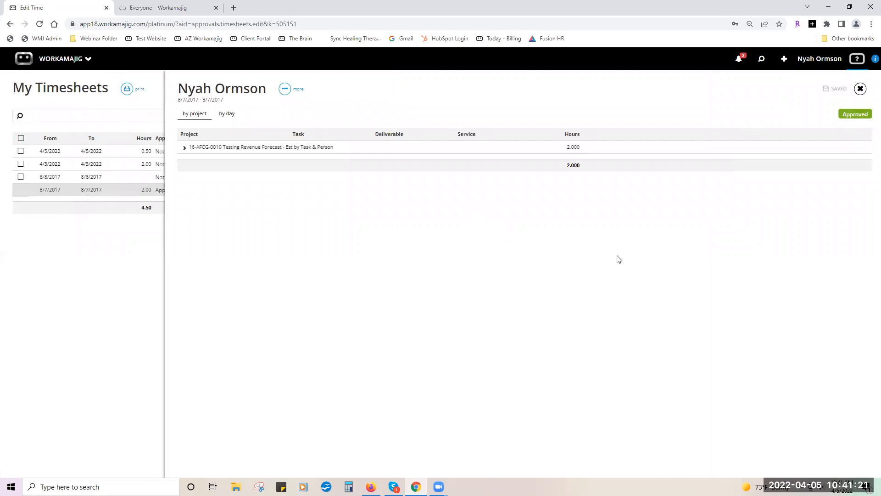
pyautogui.click(861, 89)
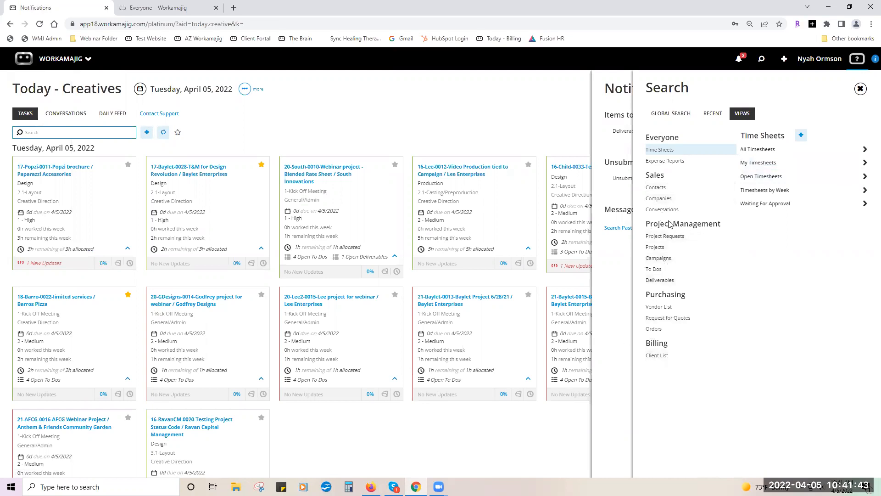
# Search My Expense Reports, listing unsubmitted EXP-1039 and EXP-1038 totaling 15.00, then close the panels.
pyautogui.click(675, 167)
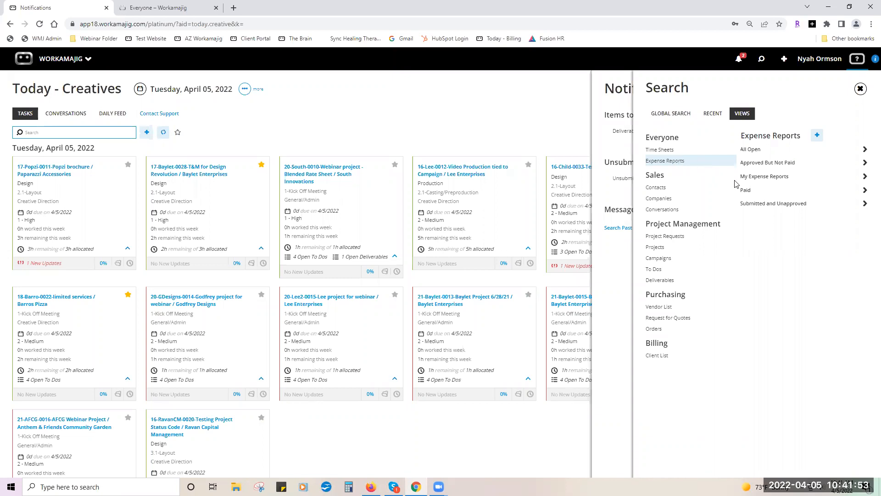
pyautogui.moveTo(752, 178); pyautogui.dragTo(758, 181)
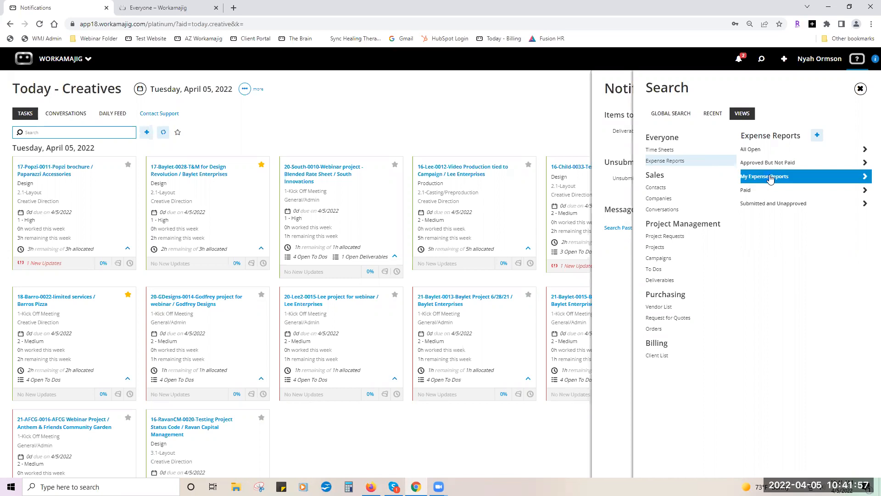
pyautogui.click(783, 188)
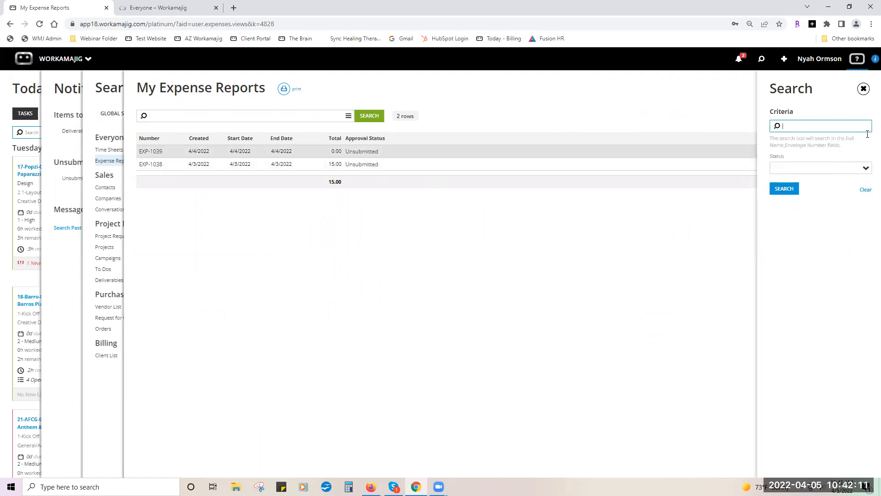
pyautogui.click(863, 90)
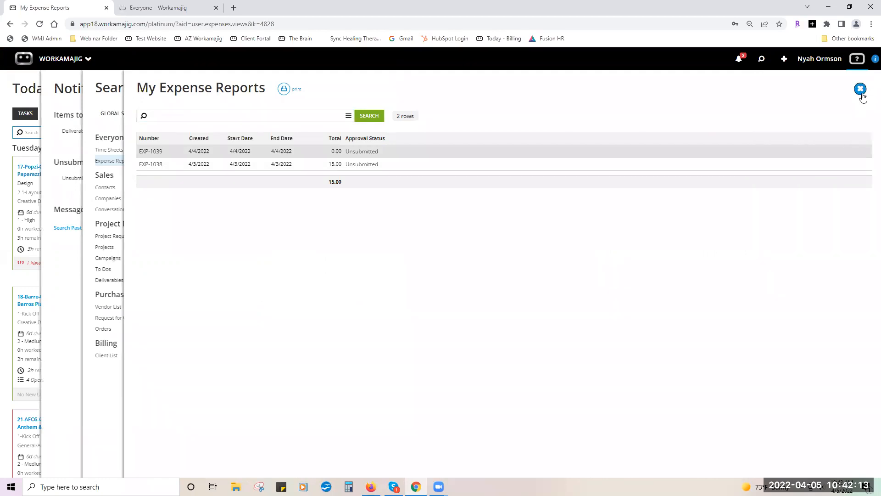
pyautogui.click(860, 89)
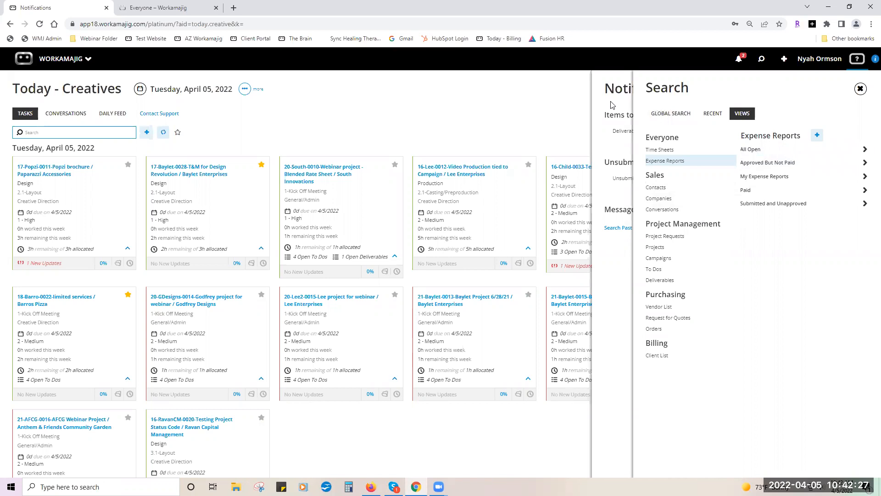
pyautogui.click(586, 97)
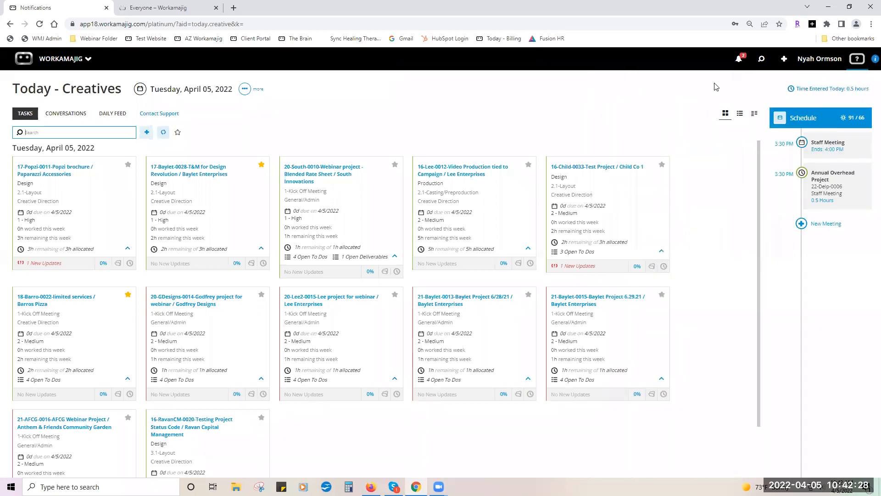
pyautogui.click(785, 65)
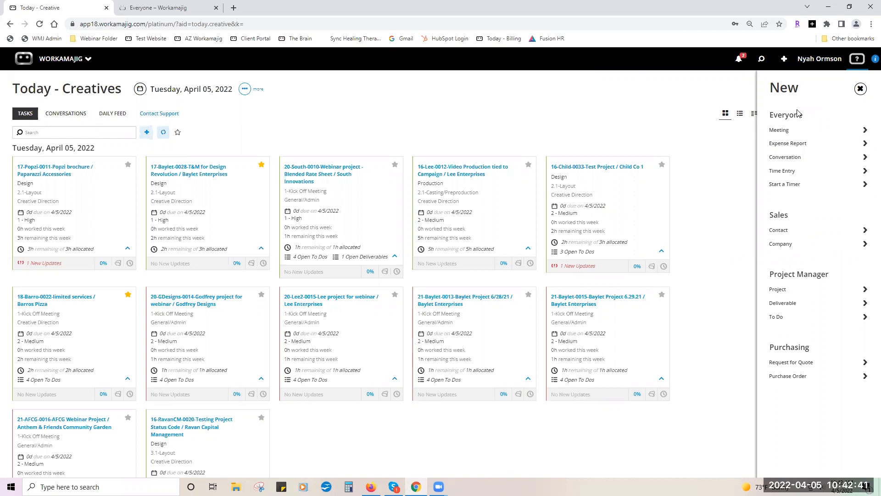
pyautogui.click(790, 130)
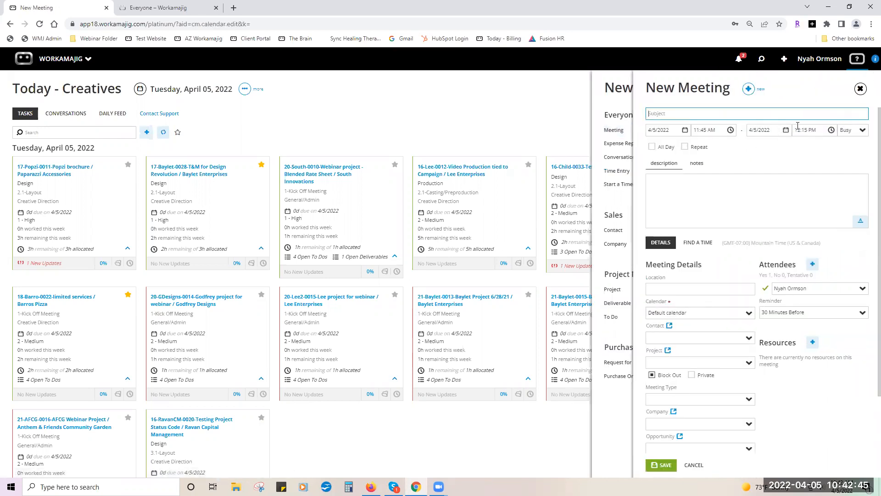
pyautogui.click(860, 89)
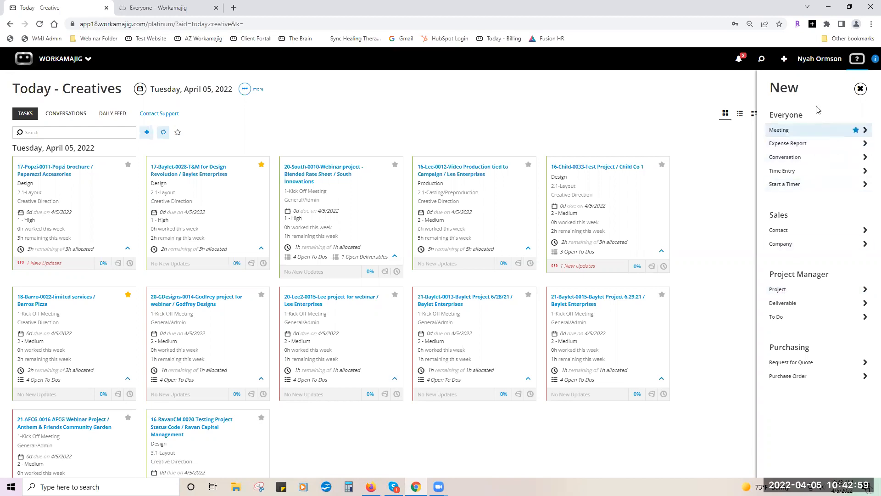
# Open your user settings, edit Contact Info and view signature formatting, then cancel the edits.
pyautogui.click(820, 61)
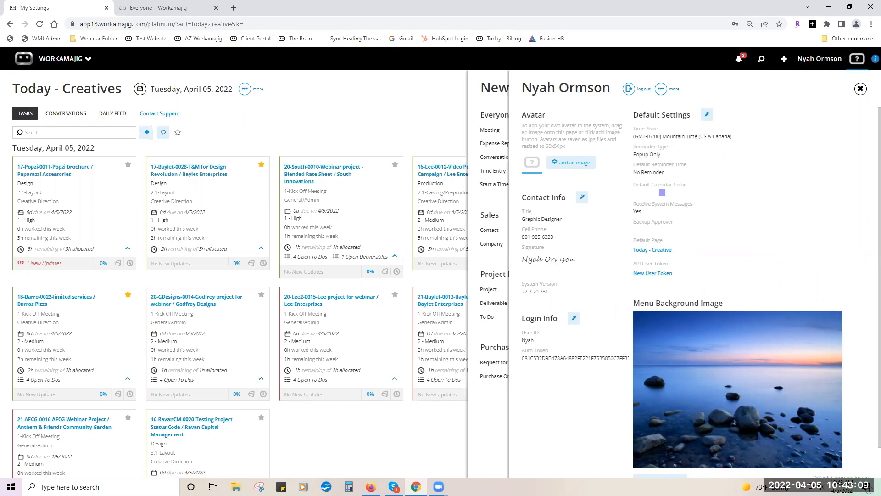
pyautogui.click(582, 196)
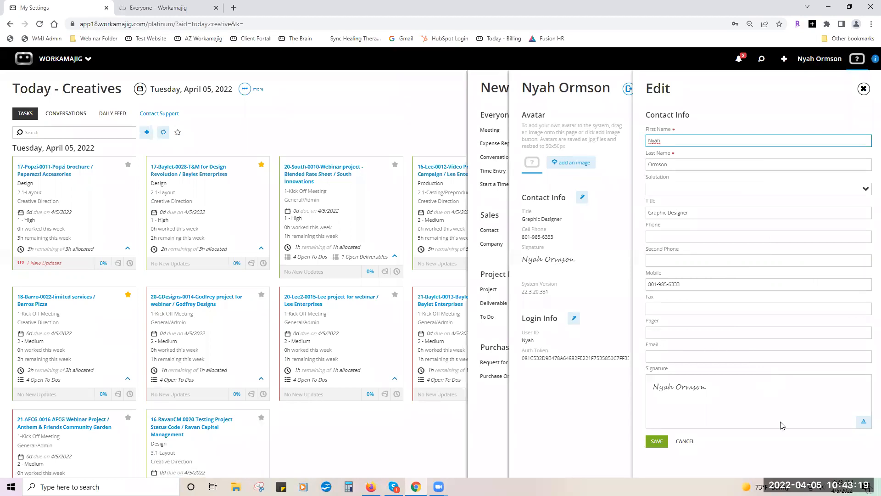
pyautogui.click(864, 423)
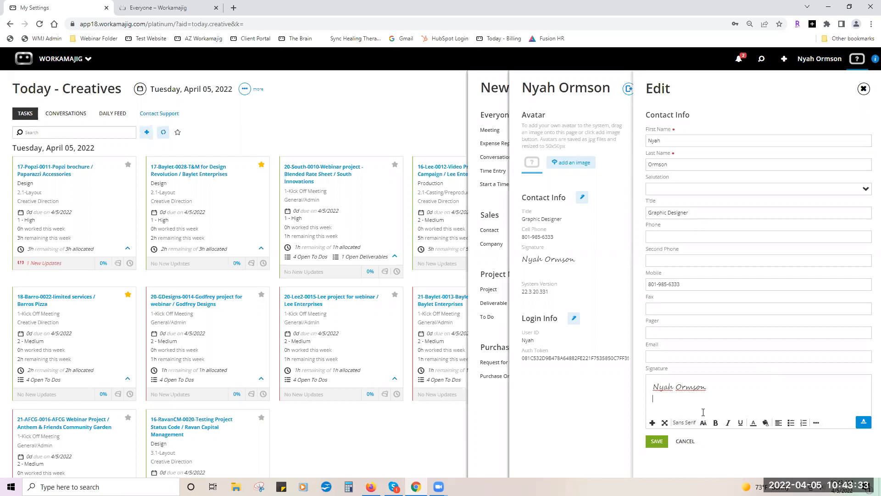
pyautogui.click(683, 441)
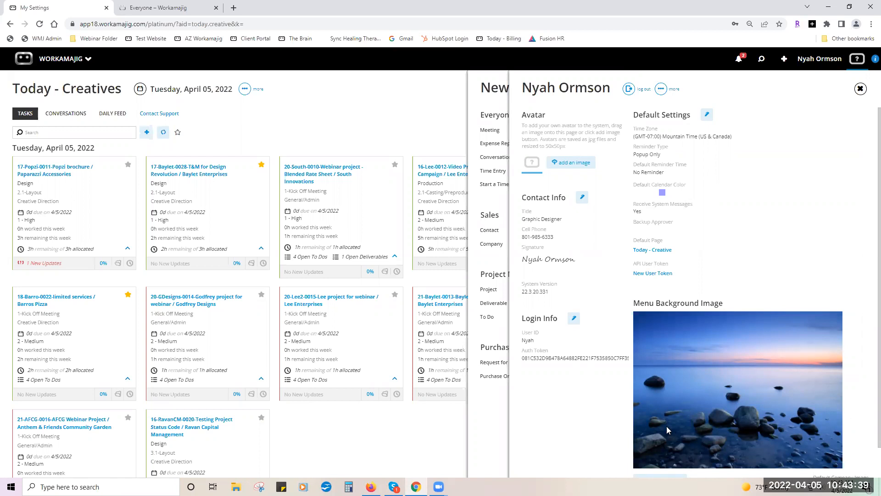
# Cancel a Login Info password change, then edit Default Settings, keeping Reminder Type at Popup Only.
pyautogui.click(574, 319)
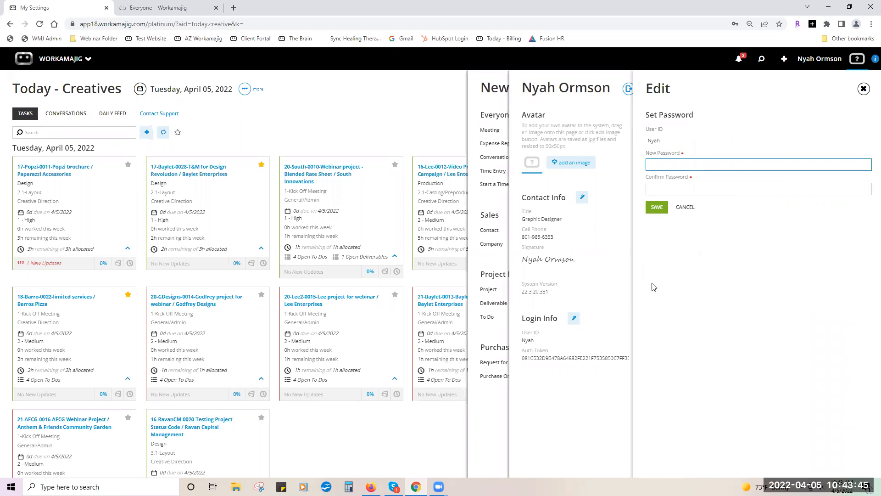
pyautogui.click(689, 208)
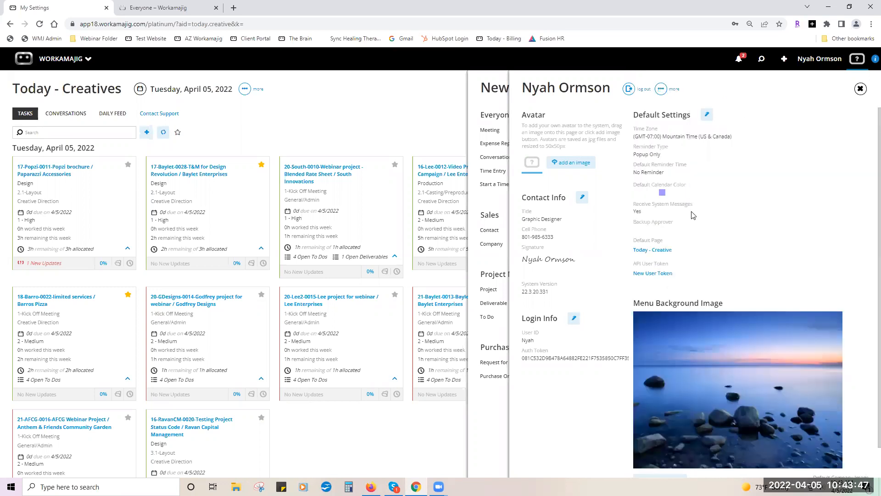
pyautogui.click(708, 116)
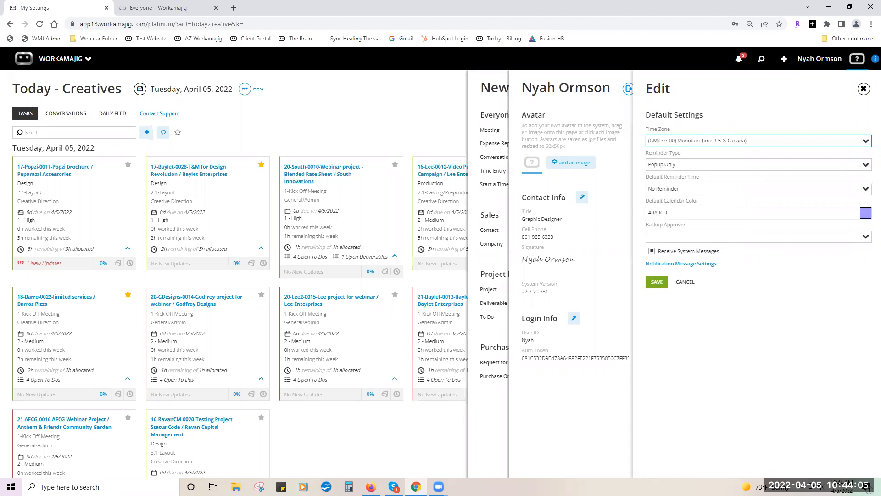
pyautogui.click(866, 166)
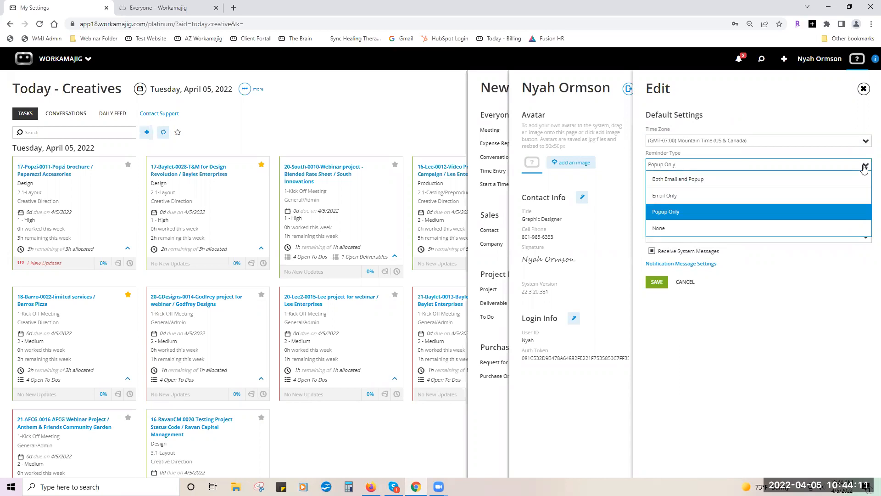
pyautogui.click(863, 169)
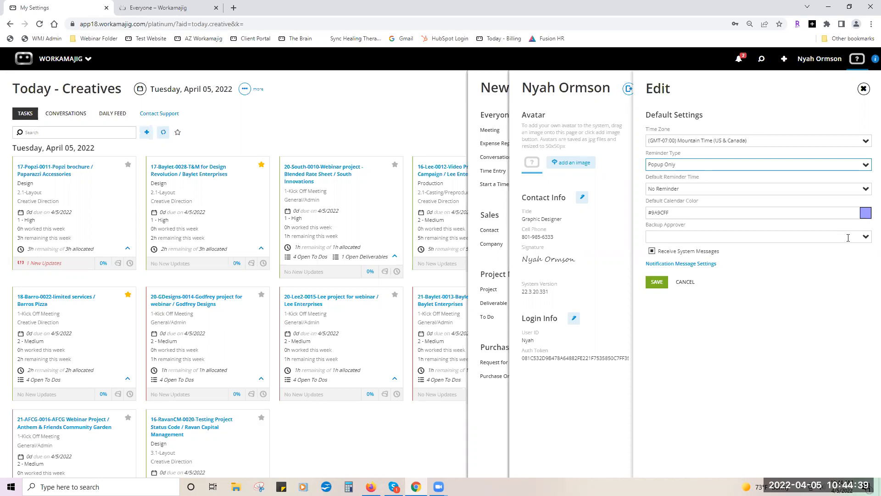
# Pick the first listed Backup Approver, then clear the field so it stays empty.
pyautogui.click(861, 236)
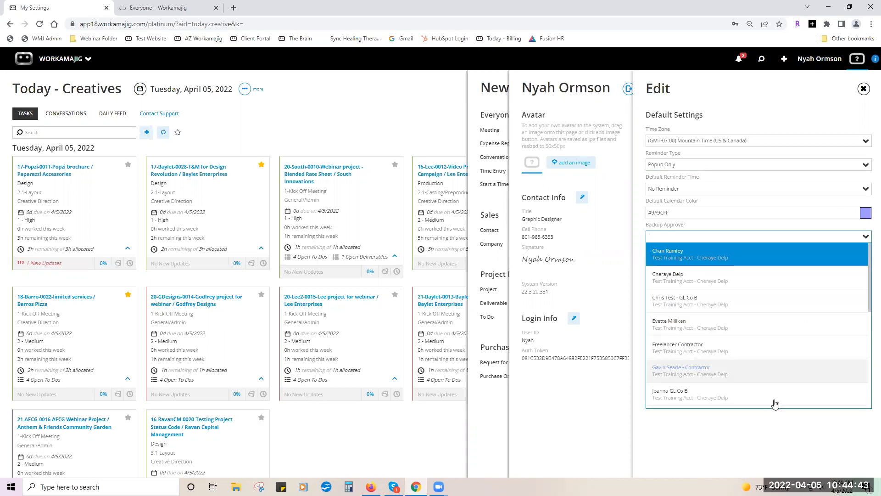
pyautogui.click(767, 431)
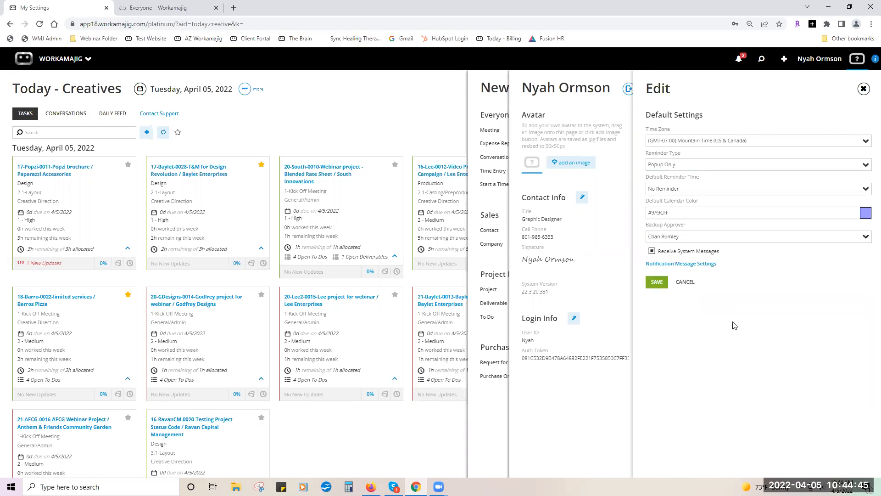
pyautogui.moveTo(666, 240); pyautogui.dragTo(622, 243)
pyautogui.press('BackSpace')
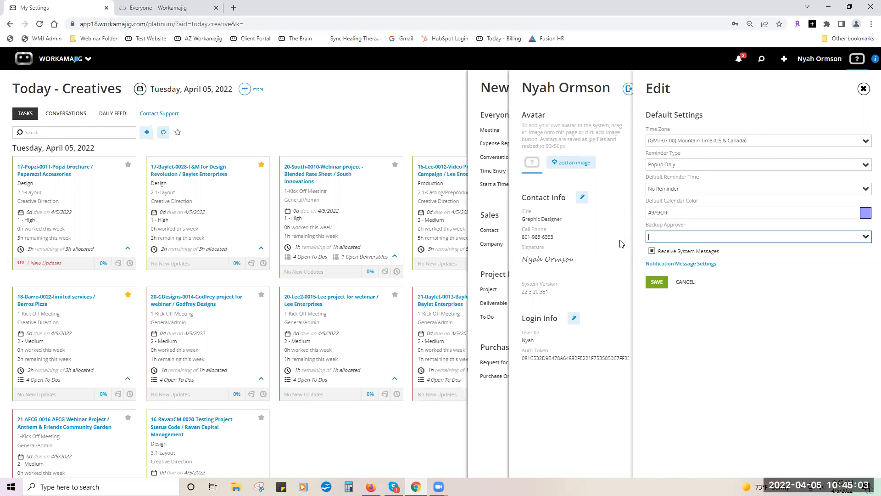
# View the Notification Message Settings, then cancel Default Settings editing without saving changes.
pyautogui.click(698, 269)
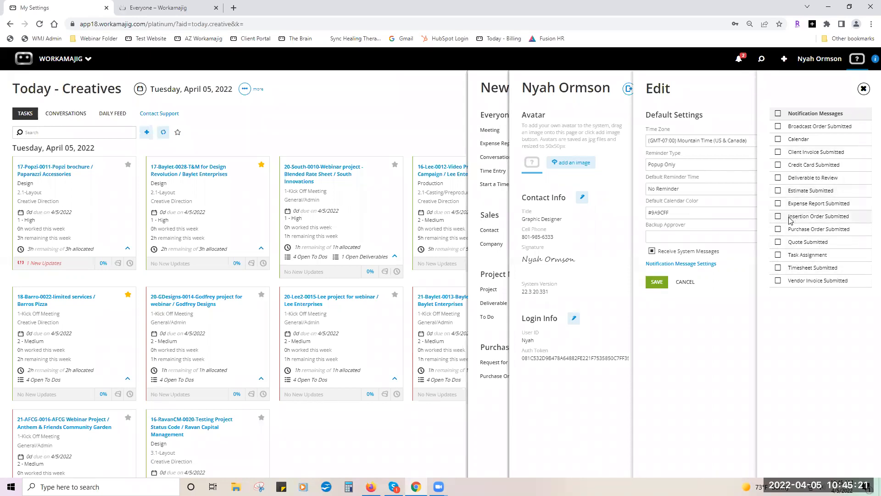
pyautogui.click(745, 286)
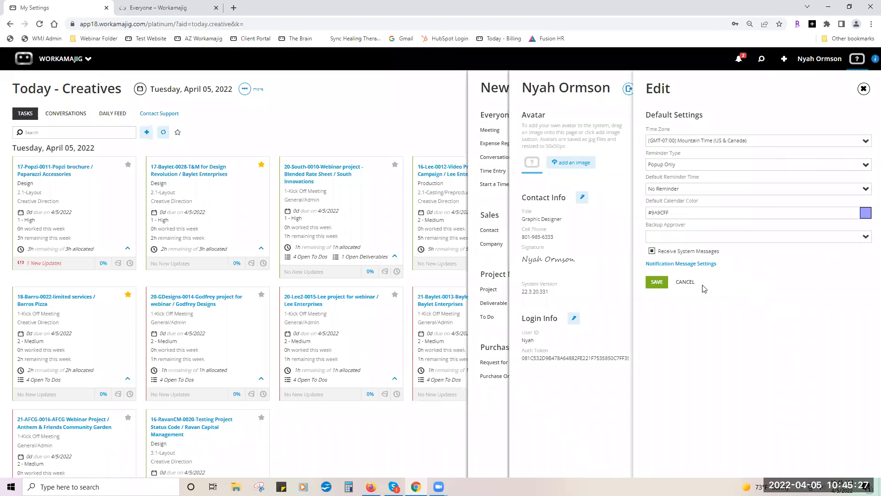
pyautogui.click(624, 310)
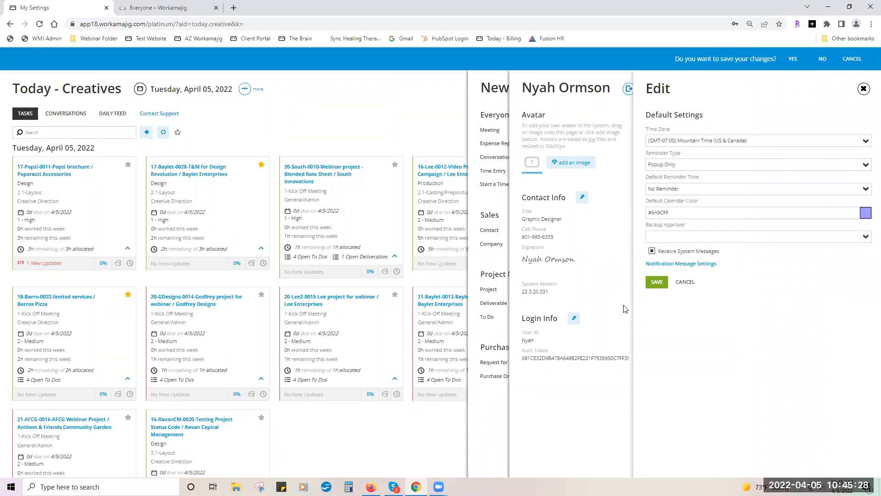
pyautogui.click(821, 64)
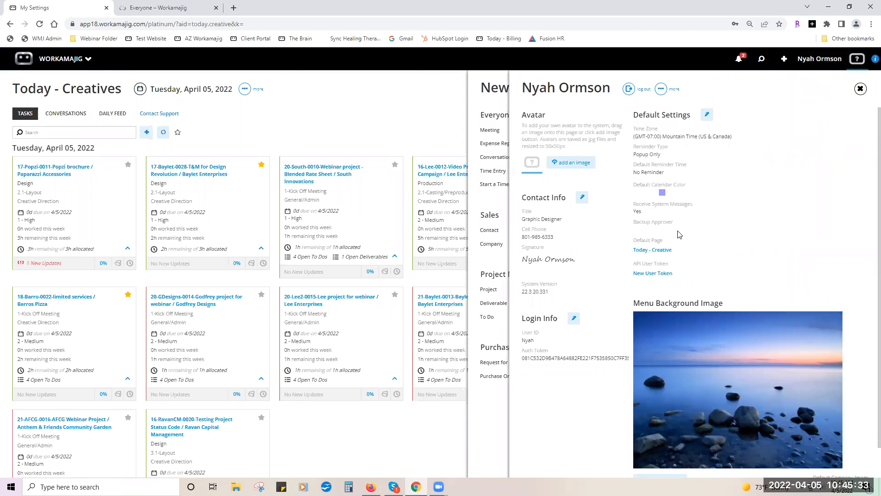
pyautogui.click(652, 252)
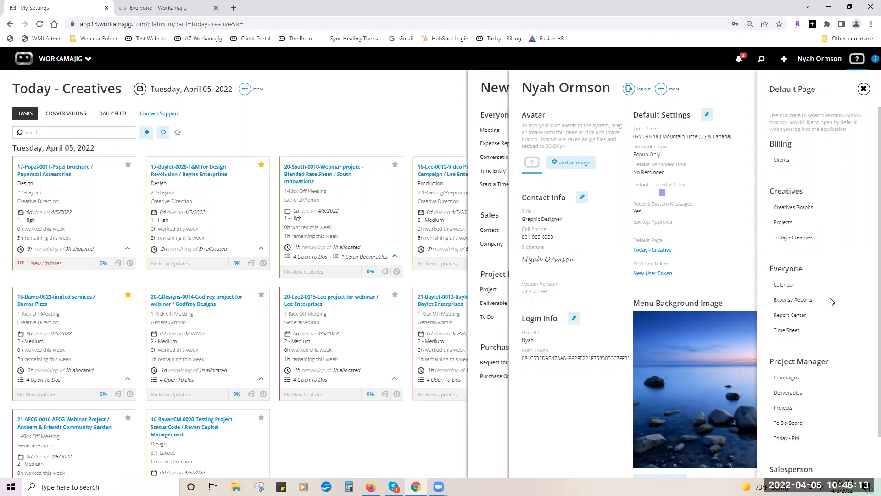
pyautogui.click(735, 258)
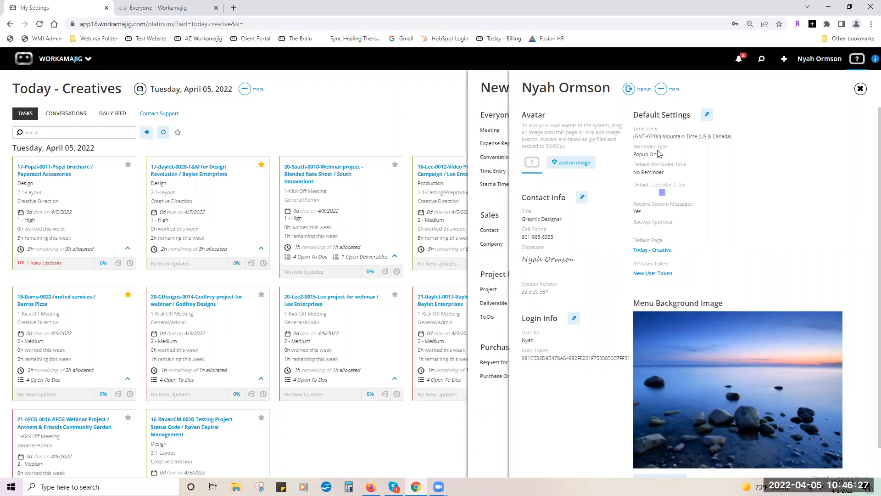
pyautogui.click(661, 89)
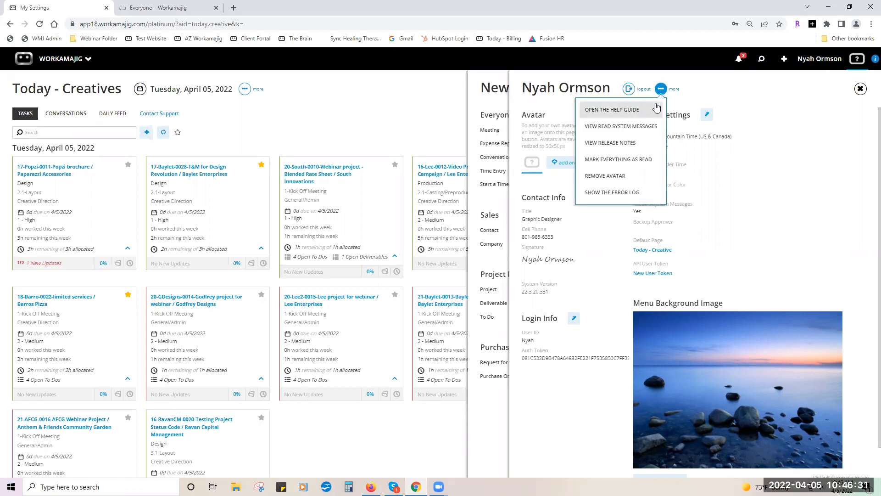
pyautogui.click(640, 125)
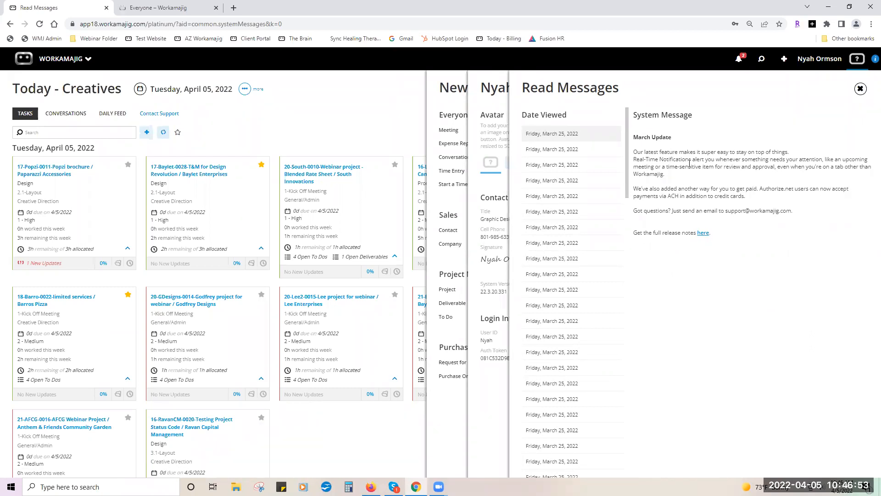
pyautogui.click(860, 89)
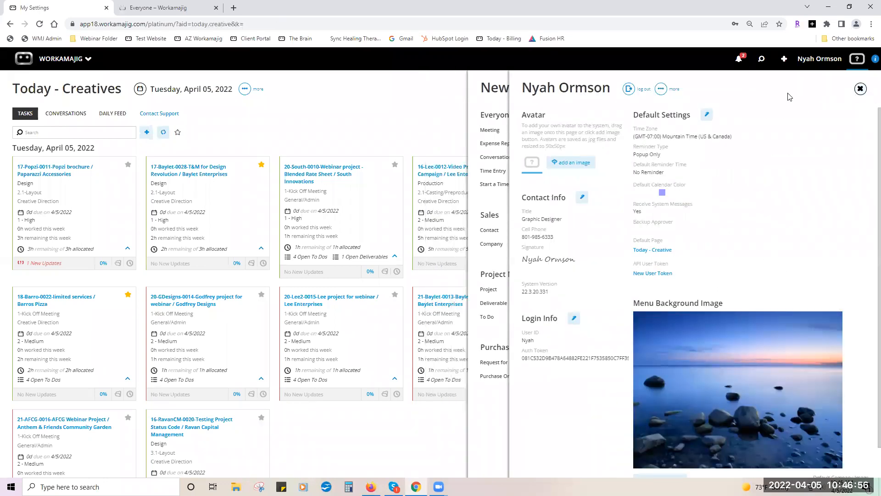
# Open Release Notes from the account options, scroll through the version updates, and close them.
pyautogui.click(661, 89)
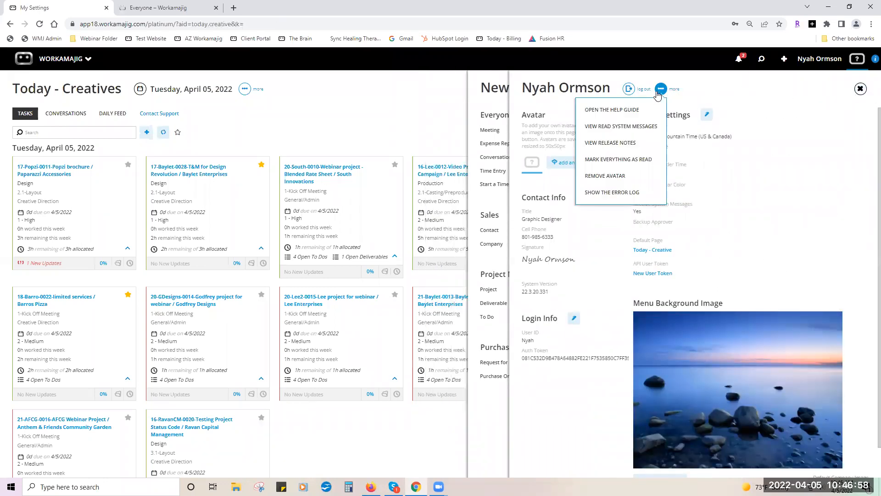
pyautogui.click(634, 147)
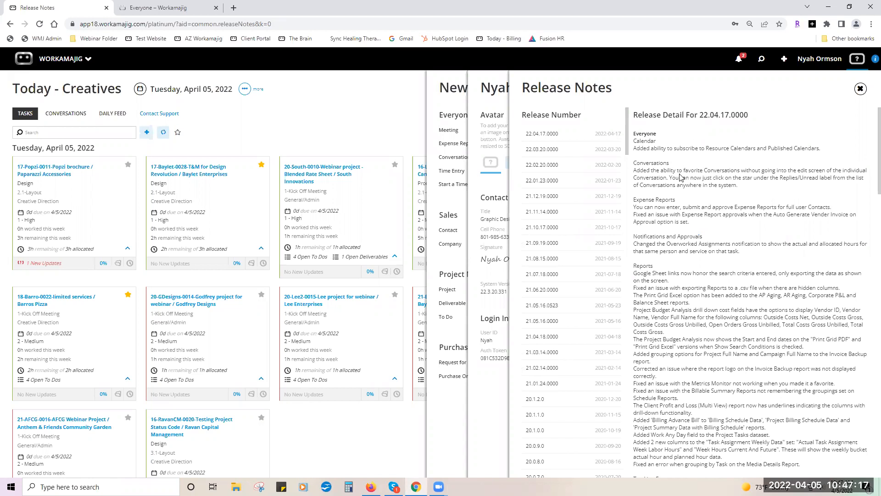
pyautogui.scroll(-2, 690, 202)
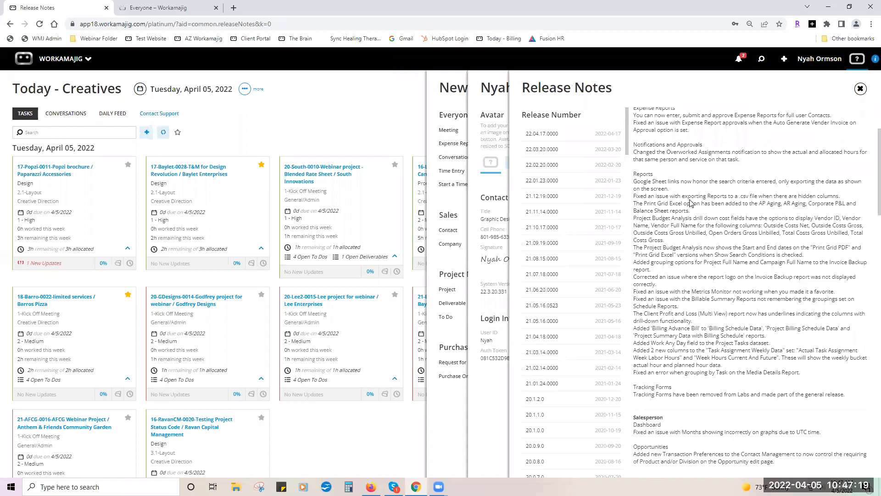
pyautogui.scroll(2, 691, 202)
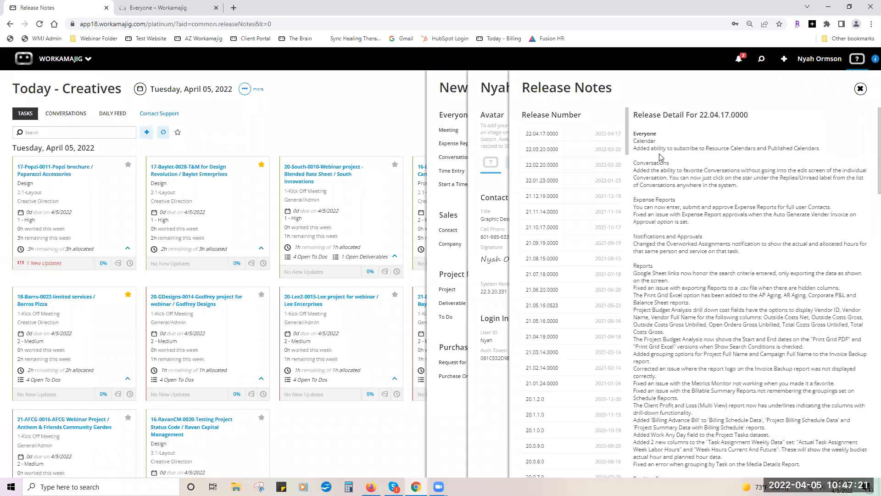
pyautogui.scroll(-2, 665, 163)
pyautogui.scroll(-6, 665, 163)
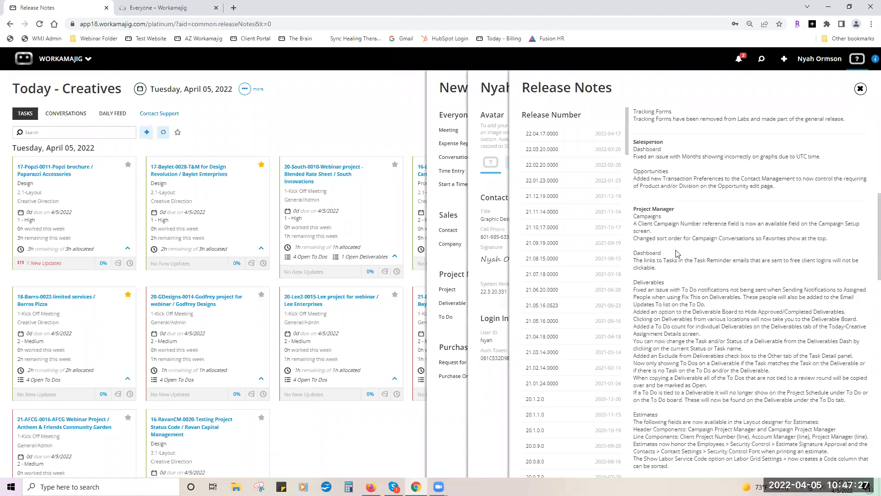
pyautogui.scroll(-3, 677, 254)
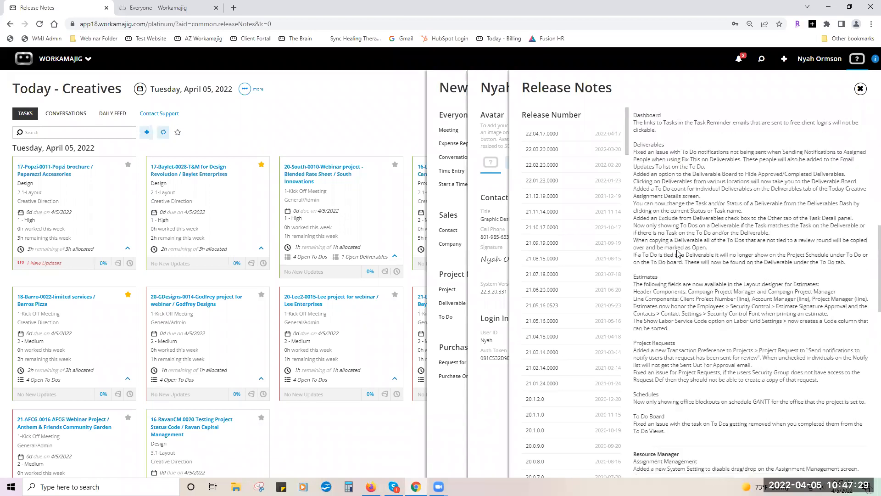
pyautogui.scroll(1, 677, 254)
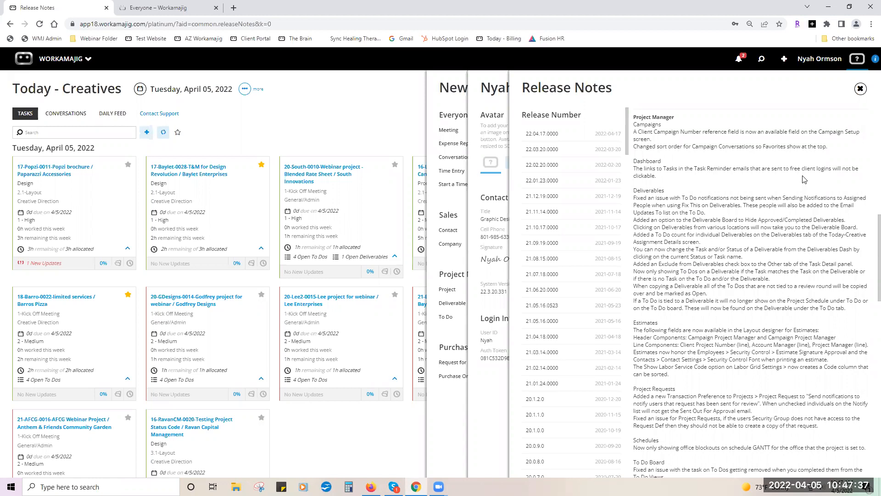
pyautogui.click(861, 89)
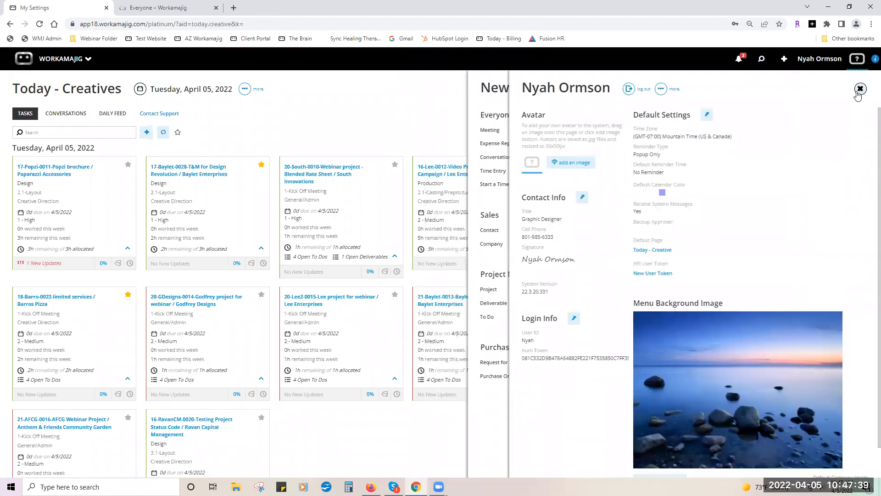
pyautogui.click(664, 91)
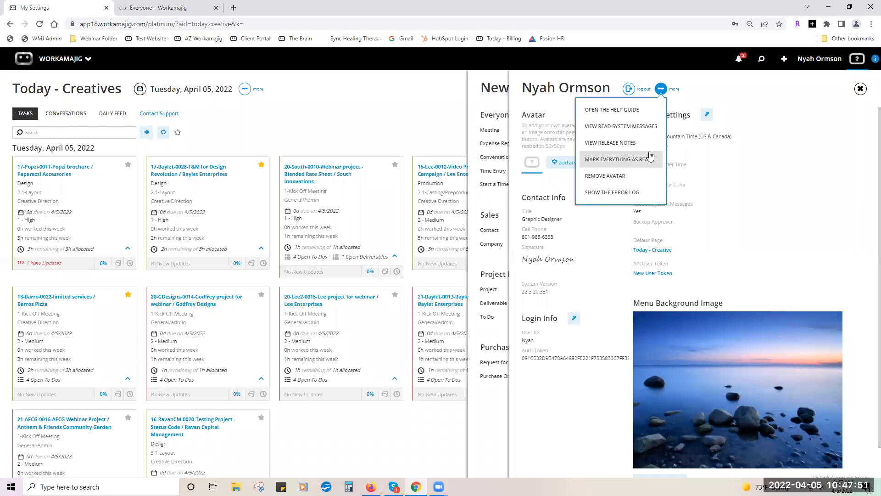
pyautogui.click(619, 194)
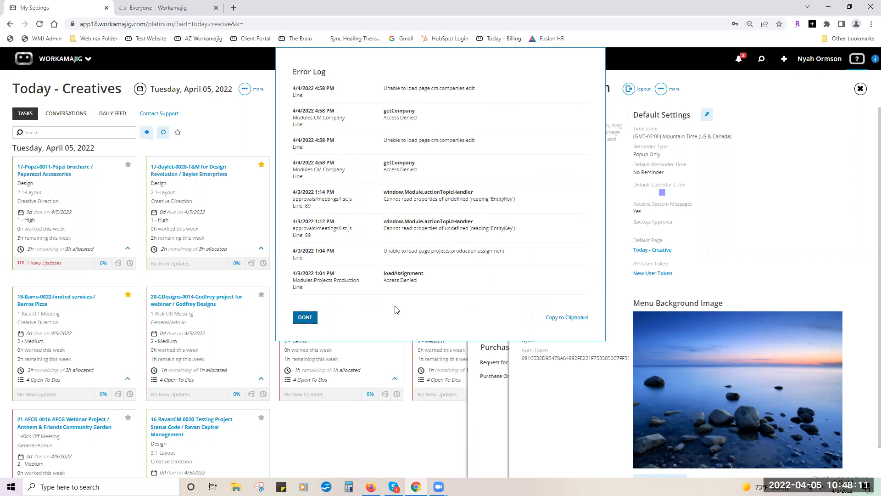
pyautogui.click(304, 317)
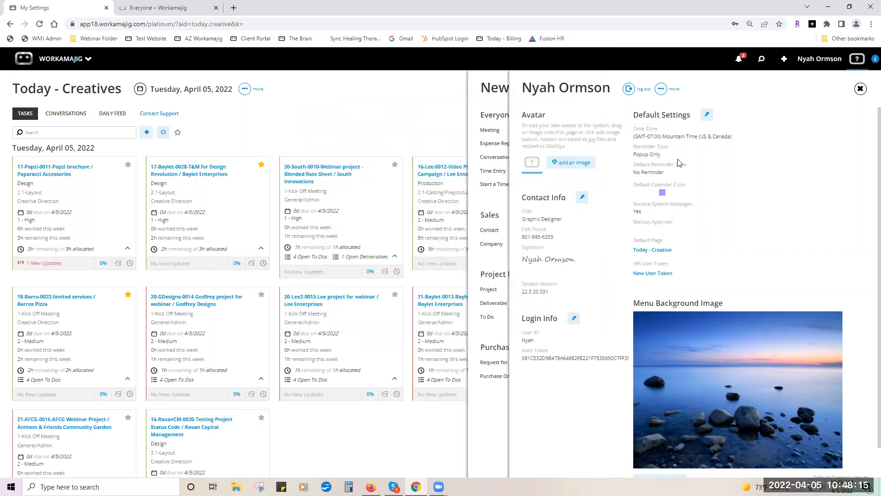
pyautogui.click(662, 90)
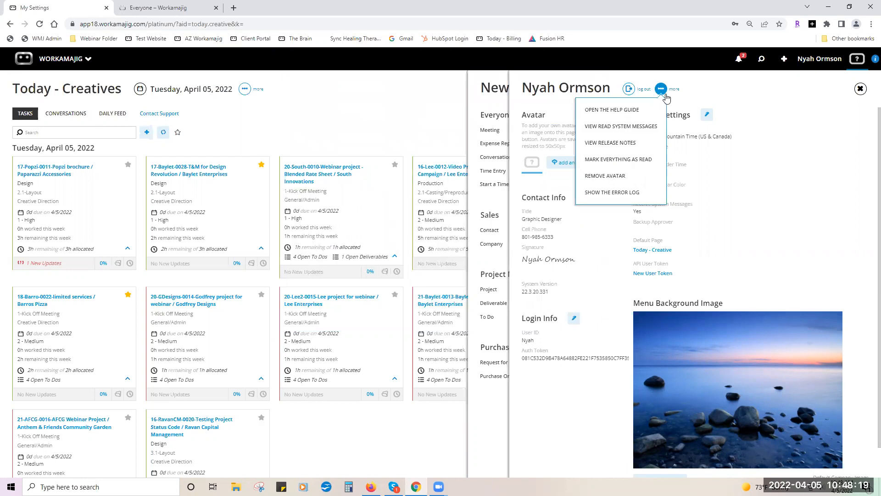
pyautogui.click(702, 58)
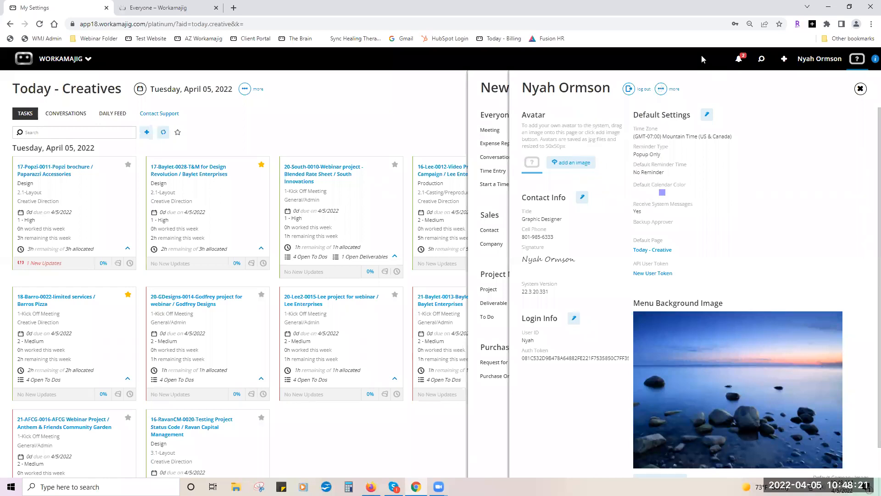
# Close the settings and start the Add your Avatar walkthrough from the help panel's My Settings topics.
pyautogui.click(416, 92)
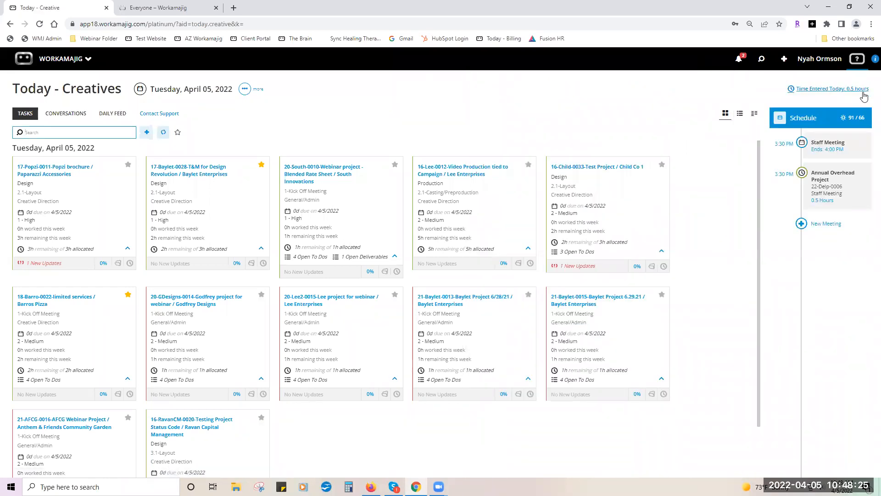
pyautogui.click(870, 62)
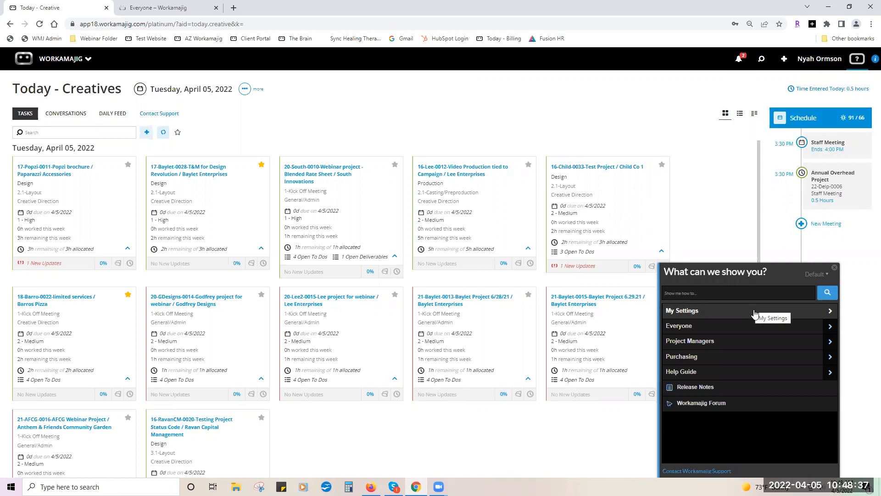
pyautogui.click(758, 315)
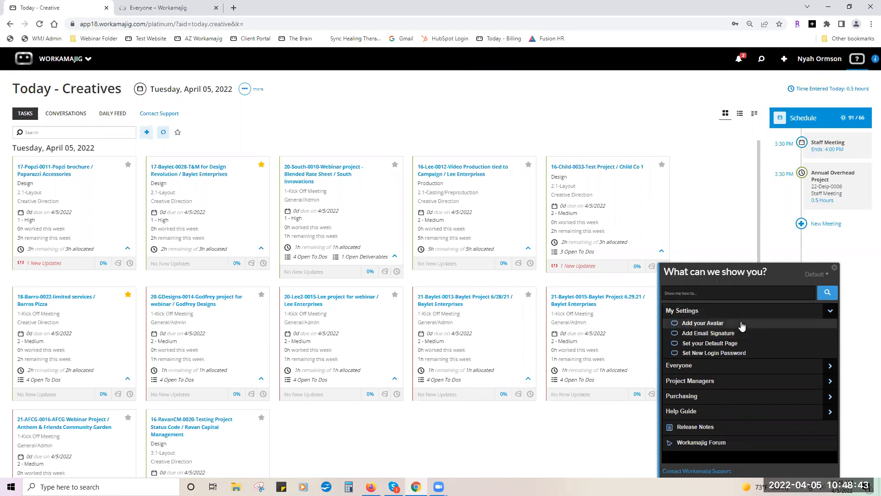
pyautogui.click(742, 324)
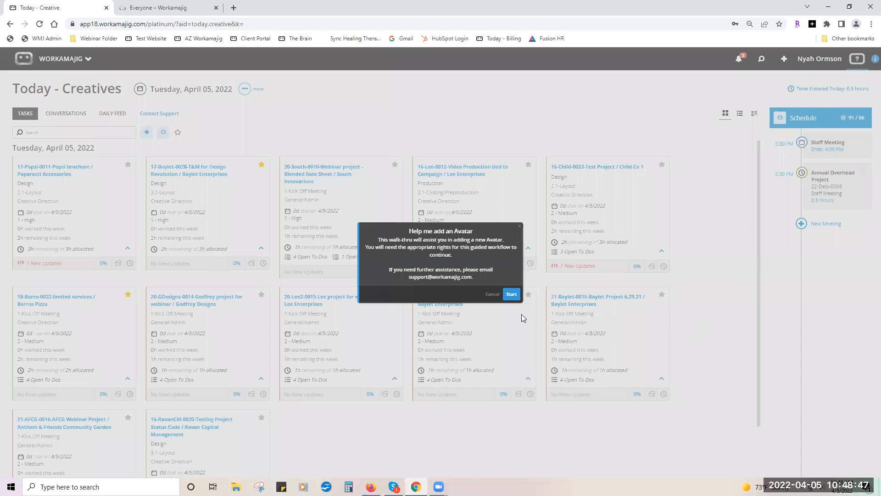
# Cancel the avatar walkthrough and list the one deliverable awaiting approval in Notifications.
pyautogui.click(491, 294)
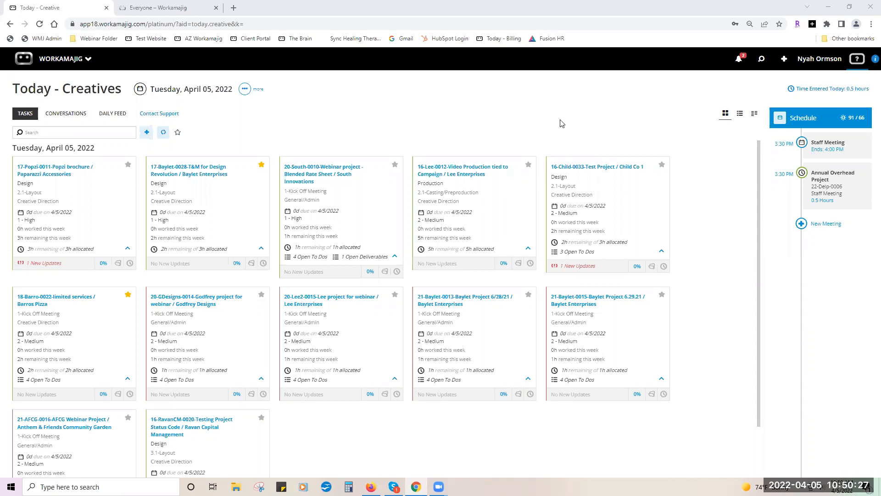
pyautogui.click(739, 60)
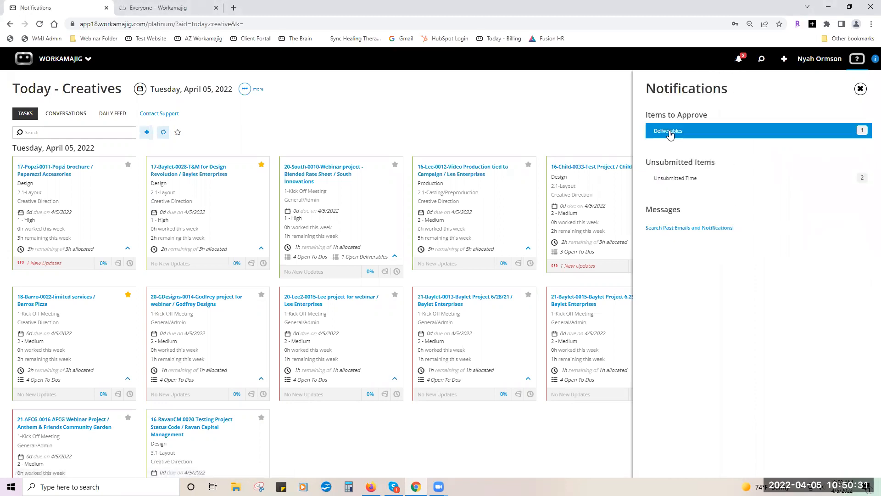
pyautogui.click(669, 133)
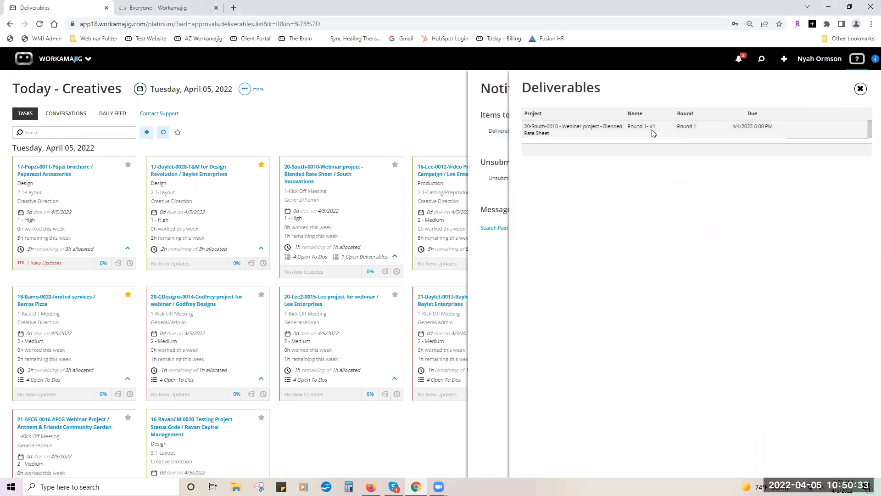
# Open the webinar deliverable's Round 1 proof, start and cancel a comment, then close all panels.
pyautogui.click(629, 130)
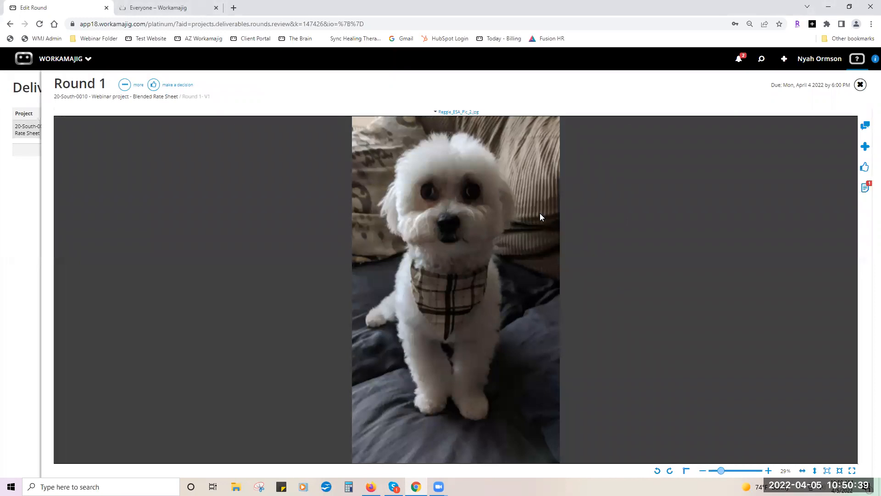
pyautogui.click(865, 147)
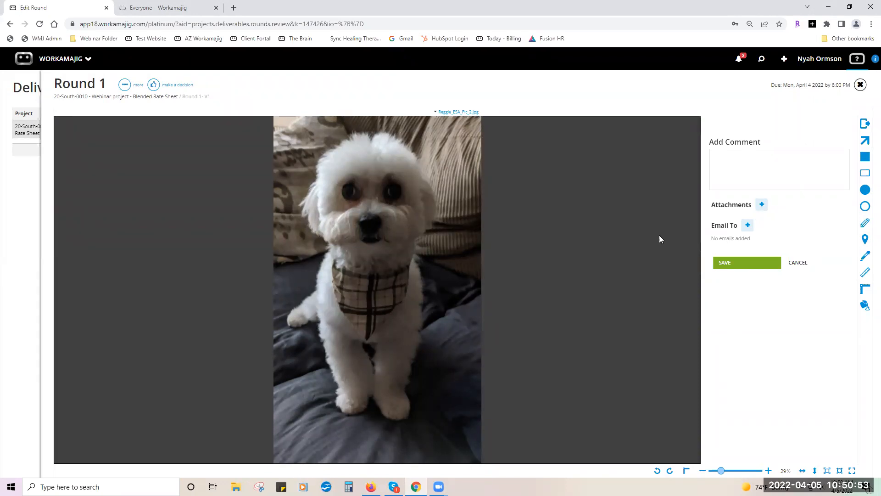
pyautogui.click(807, 263)
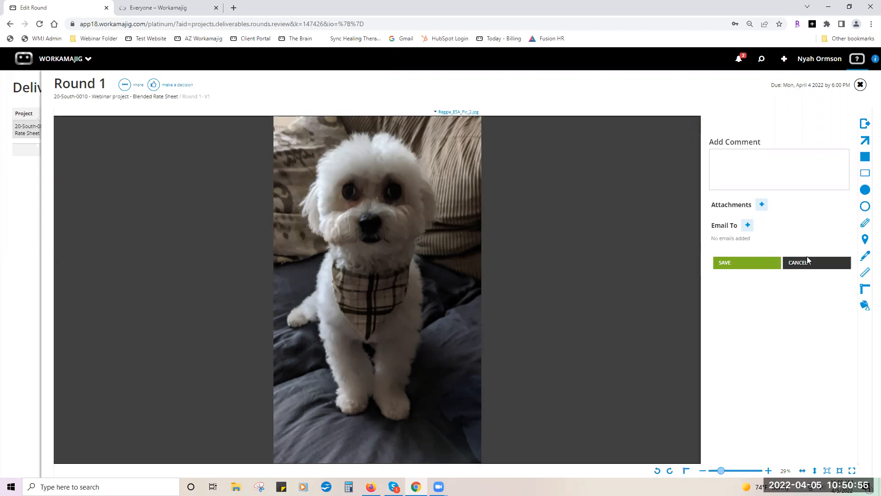
pyautogui.click(859, 86)
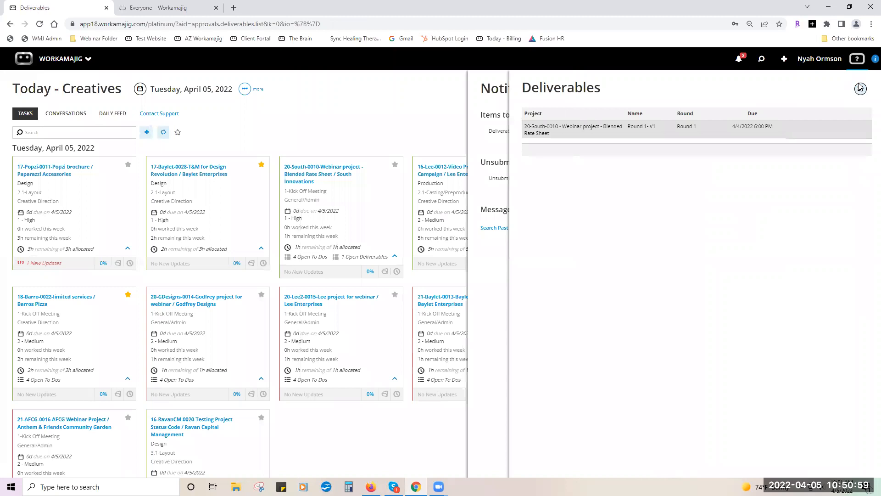
pyautogui.click(860, 87)
pyautogui.click(859, 88)
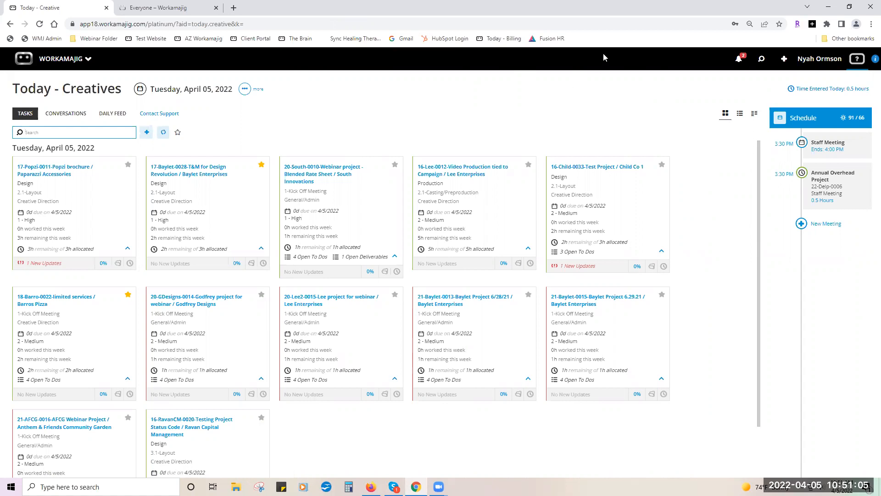
pyautogui.click(355, 153)
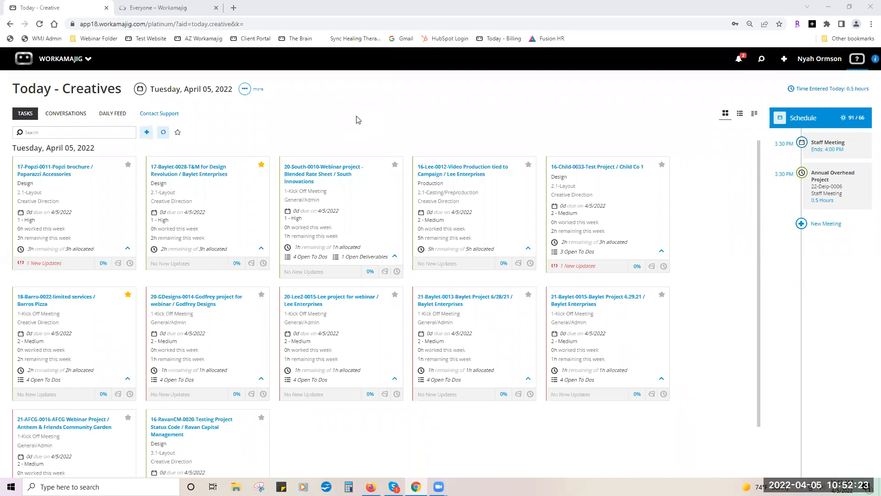
# Change the Today page Display Options Group By from Due Date to Priority.
pyautogui.click(242, 90)
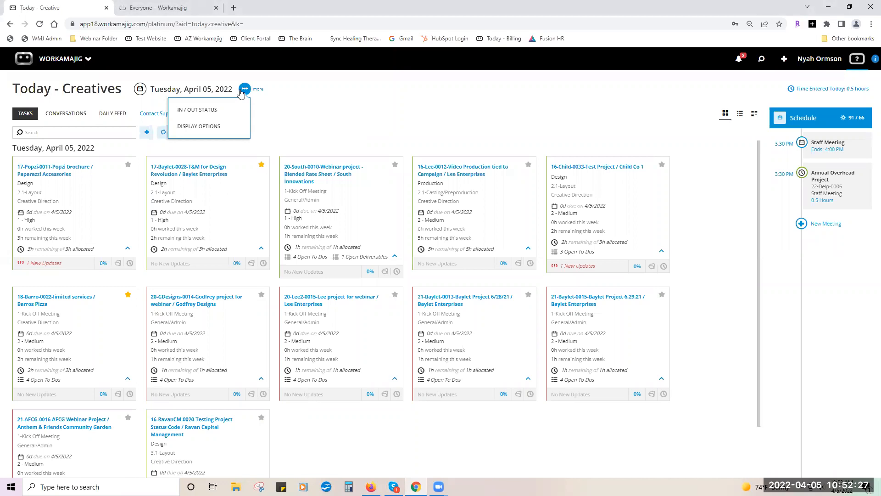
pyautogui.click(230, 126)
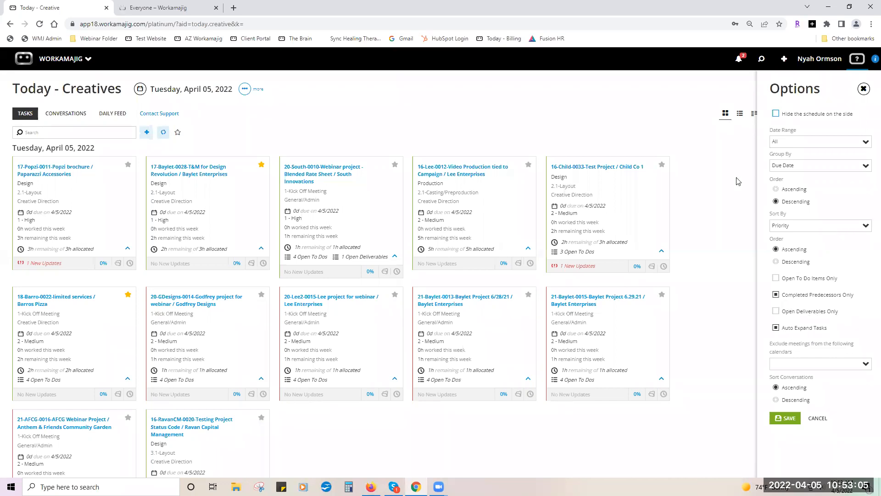
pyautogui.click(863, 169)
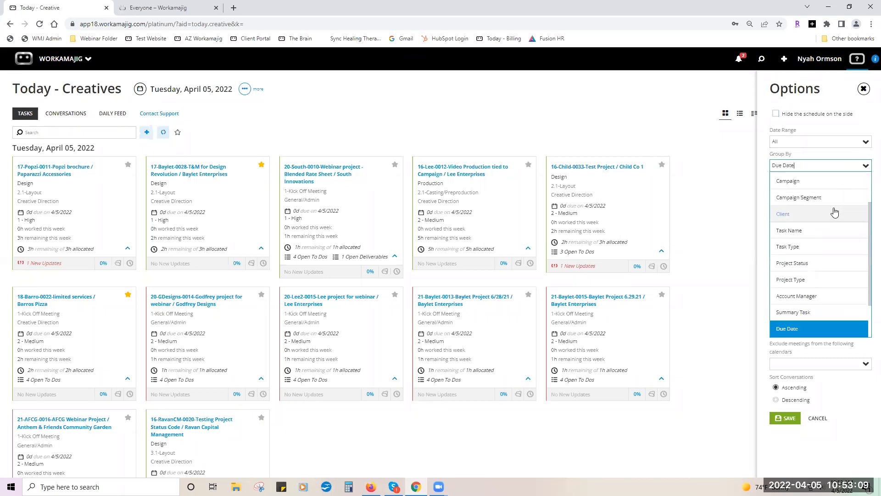
pyautogui.scroll(2, 834, 211)
pyautogui.click(834, 197)
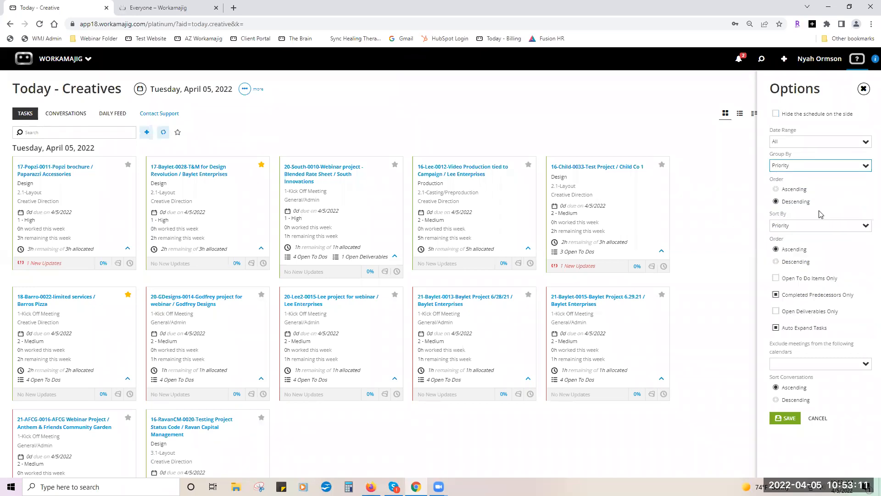
# Save grouping by Priority, then set Sort By Order to Descending and save again.
pyautogui.click(781, 419)
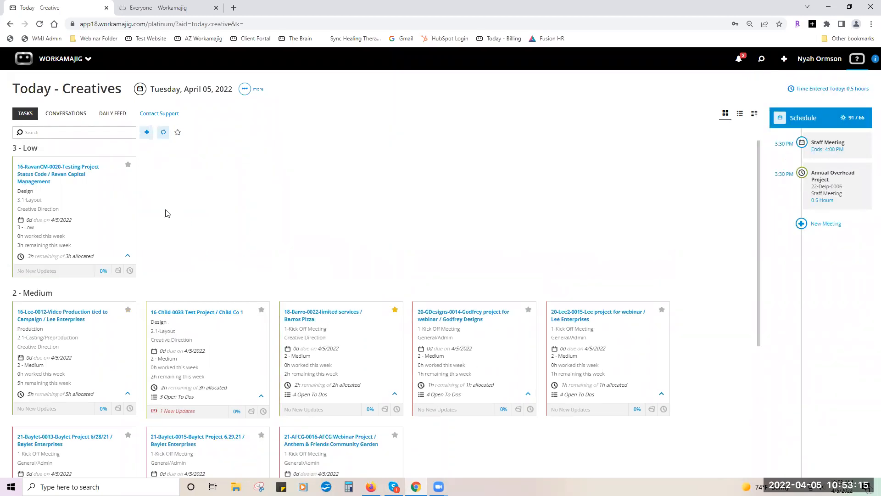
pyautogui.scroll(-5, 159, 289)
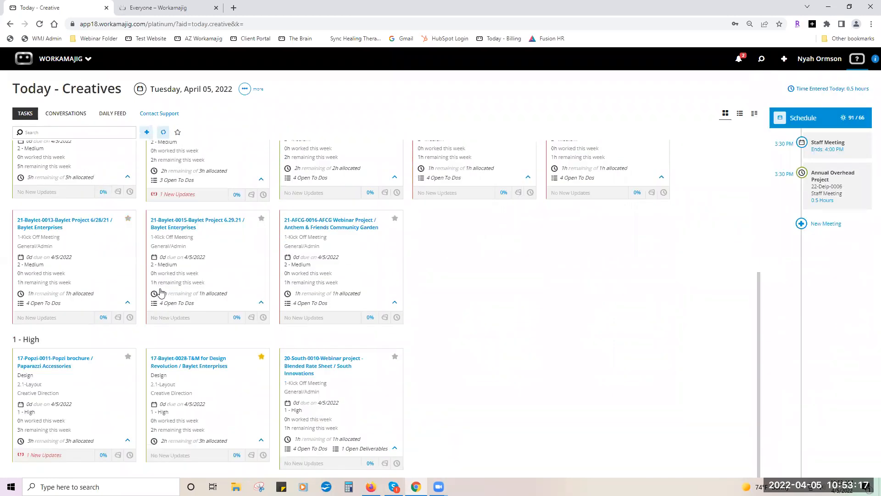
pyautogui.scroll(5, 163, 292)
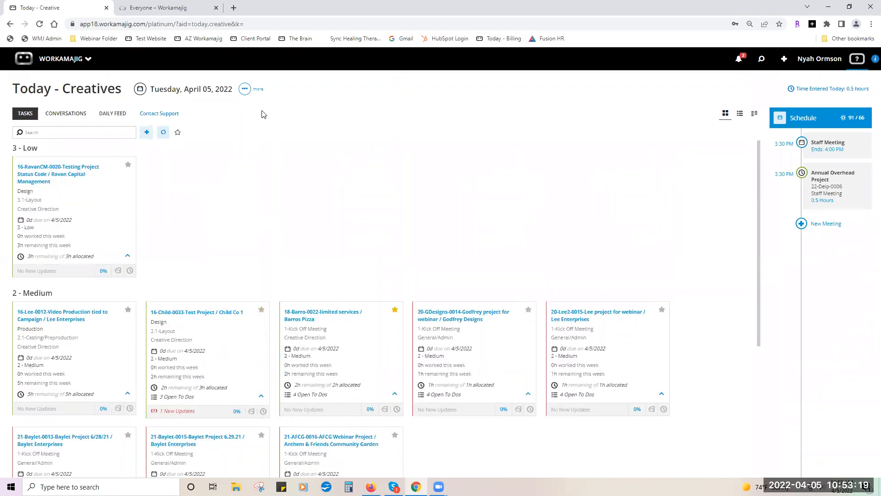
pyautogui.click(247, 88)
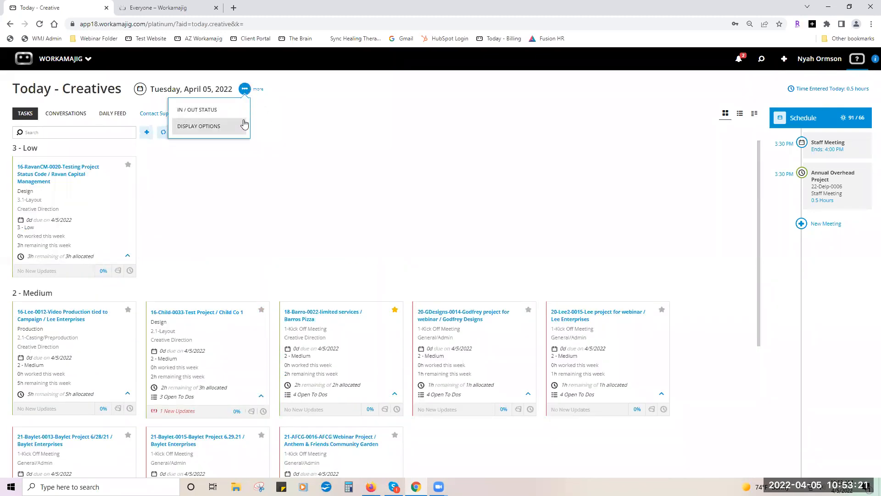
pyautogui.click(238, 128)
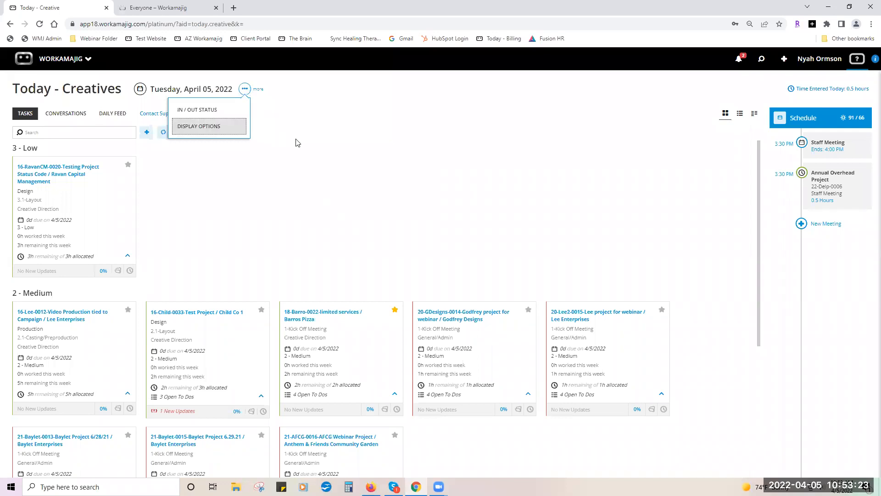
pyautogui.click(789, 262)
pyautogui.click(786, 418)
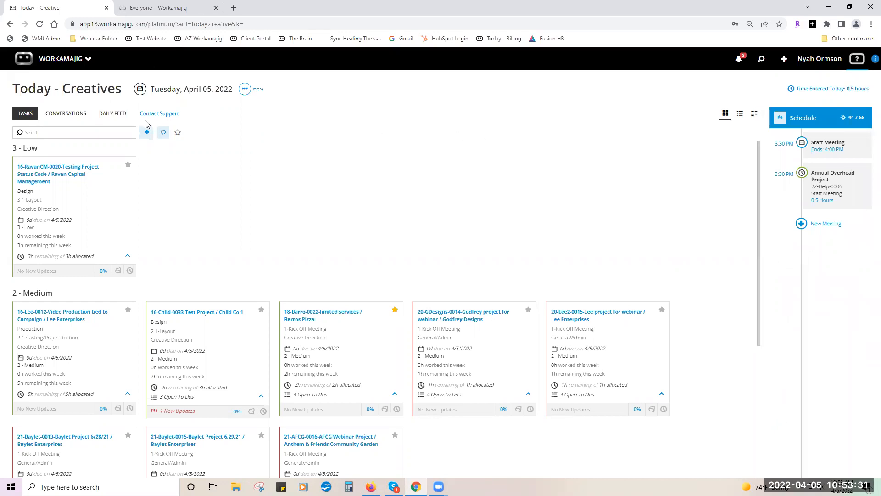
# Refresh the task list, reload the browser page, and dismiss the welcome message.
pyautogui.click(162, 133)
pyautogui.click(40, 25)
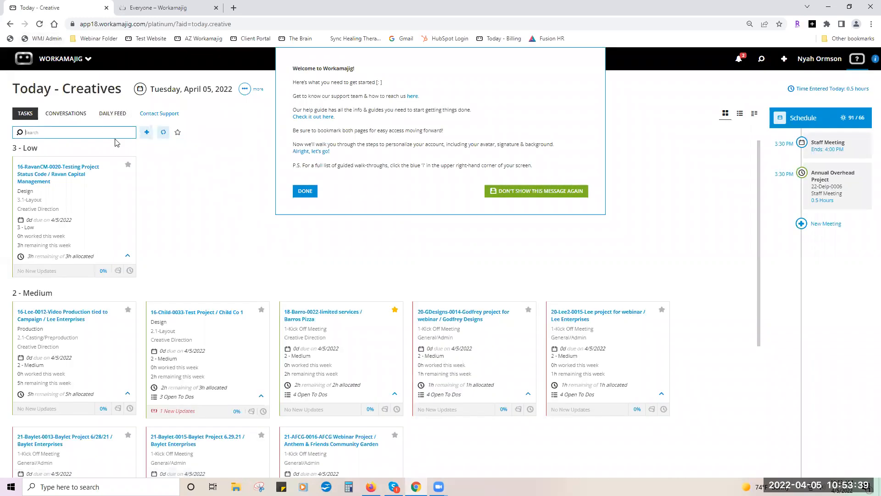
pyautogui.click(242, 95)
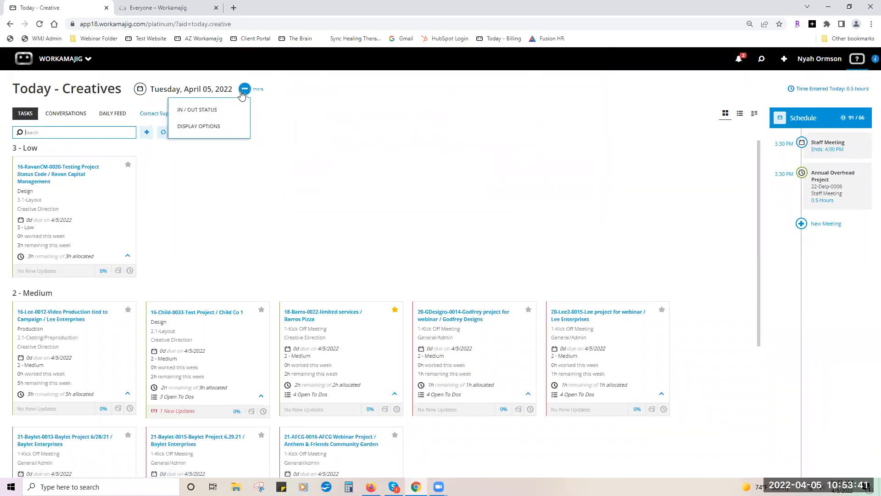
# Set the Today page Group By Order to Ascending so 1 - High precedes 2 - Medium.
pyautogui.click(231, 127)
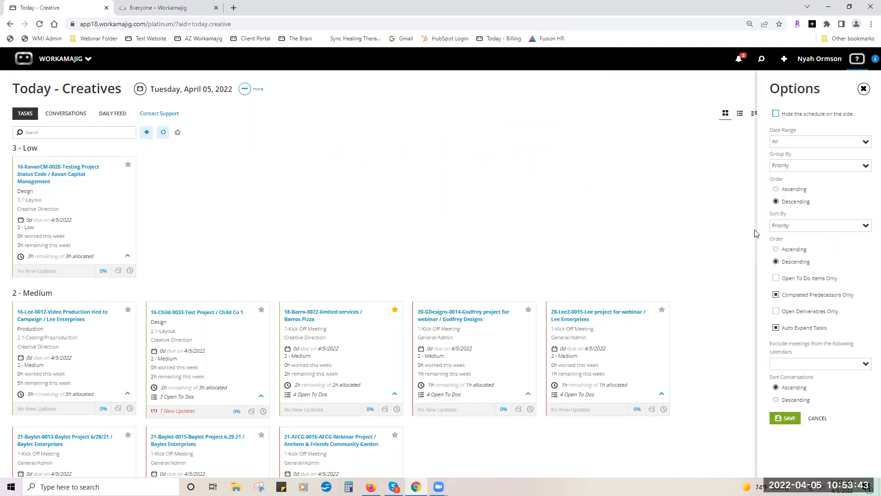
pyautogui.click(775, 190)
pyautogui.click(792, 418)
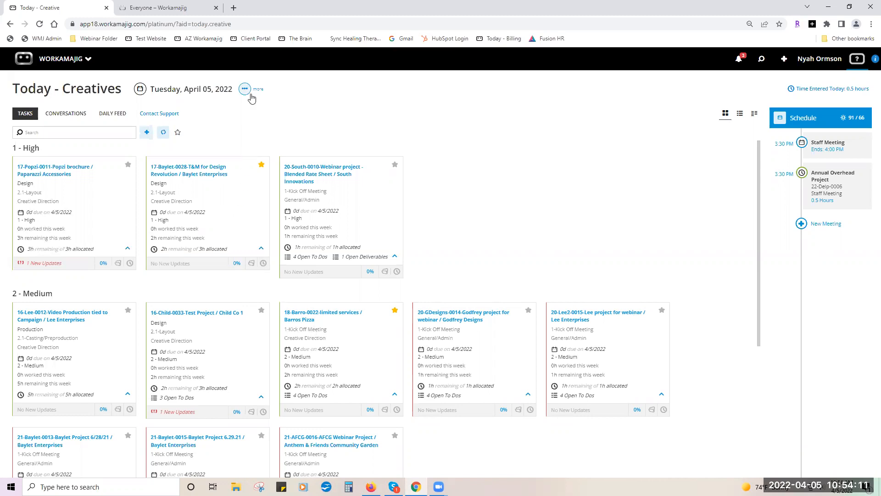
pyautogui.click(245, 89)
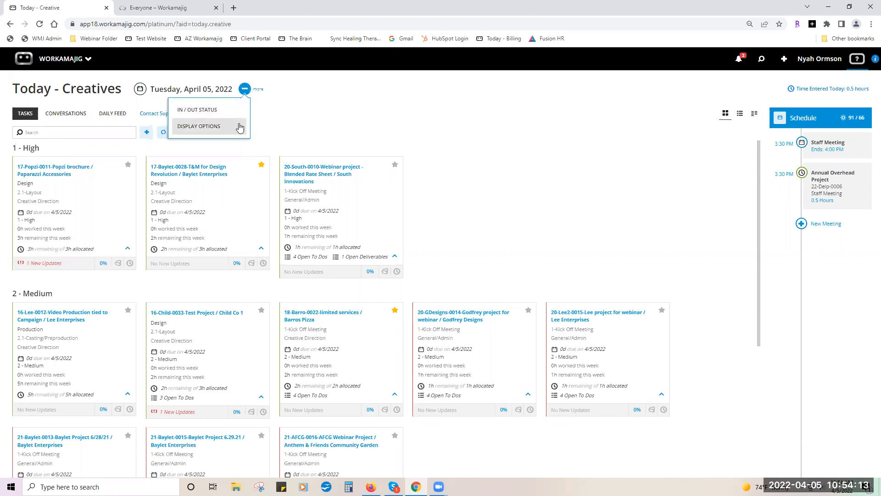
pyautogui.click(240, 128)
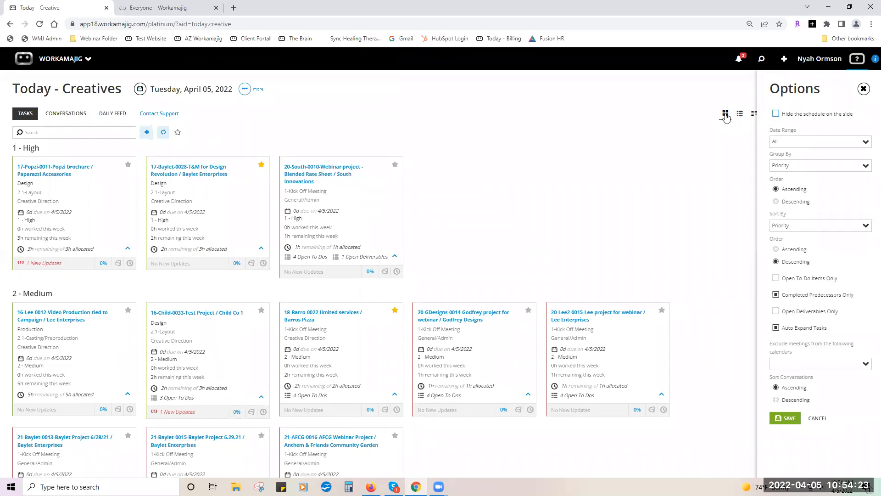
pyautogui.click(739, 114)
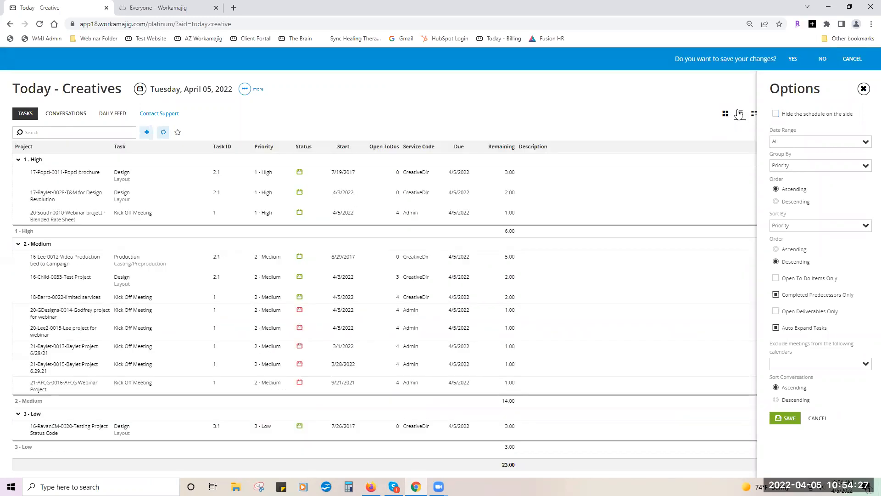
pyautogui.click(725, 112)
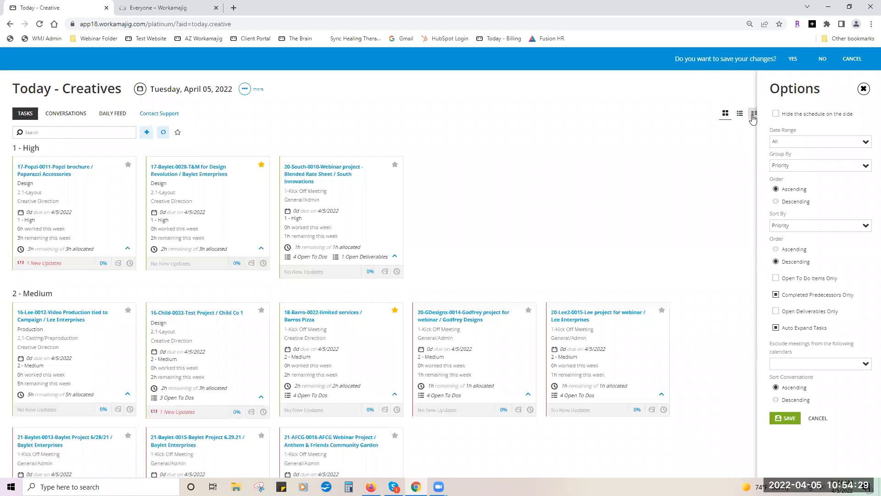
pyautogui.click(753, 118)
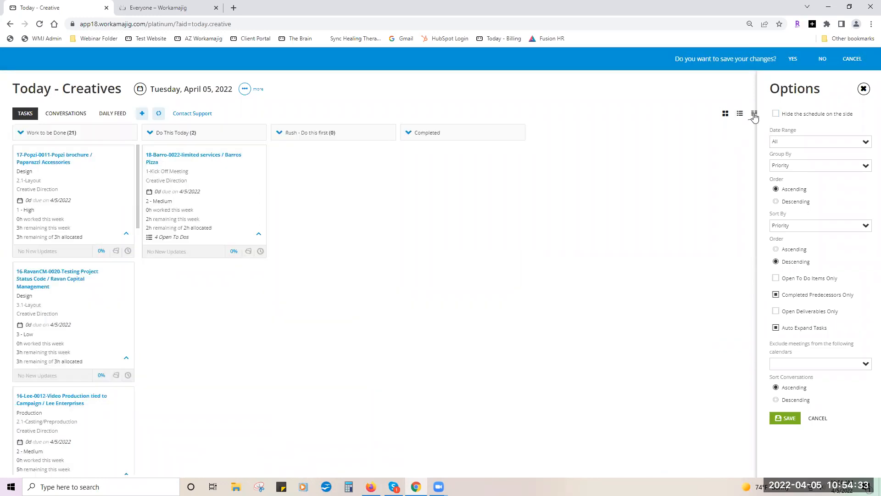
pyautogui.click(725, 114)
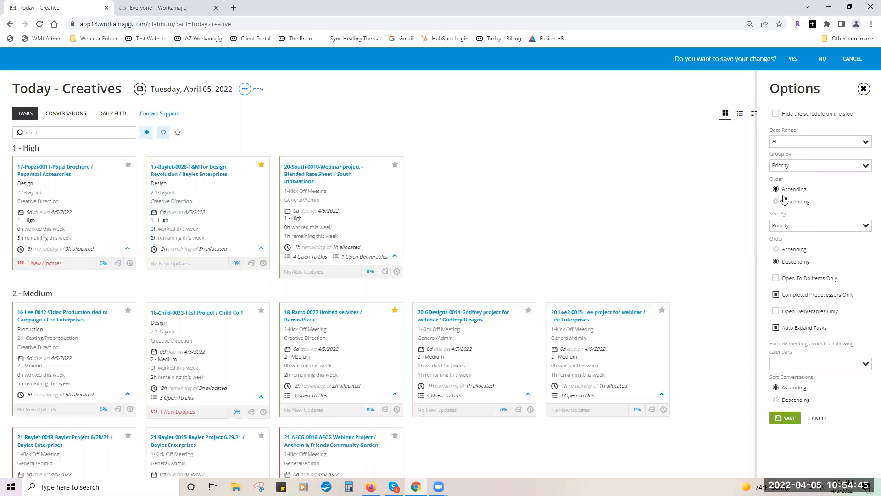
pyautogui.click(821, 59)
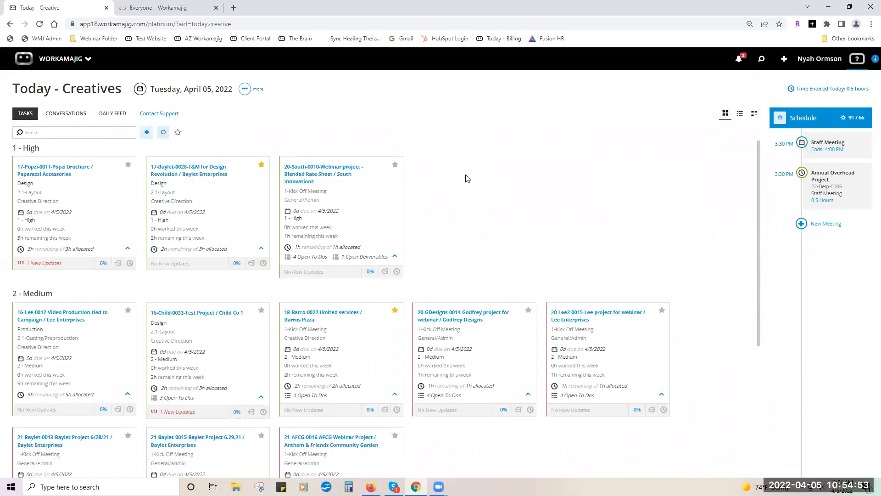
# Keep the date range at All and group Today tasks by Due Date in descending order.
pyautogui.click(245, 90)
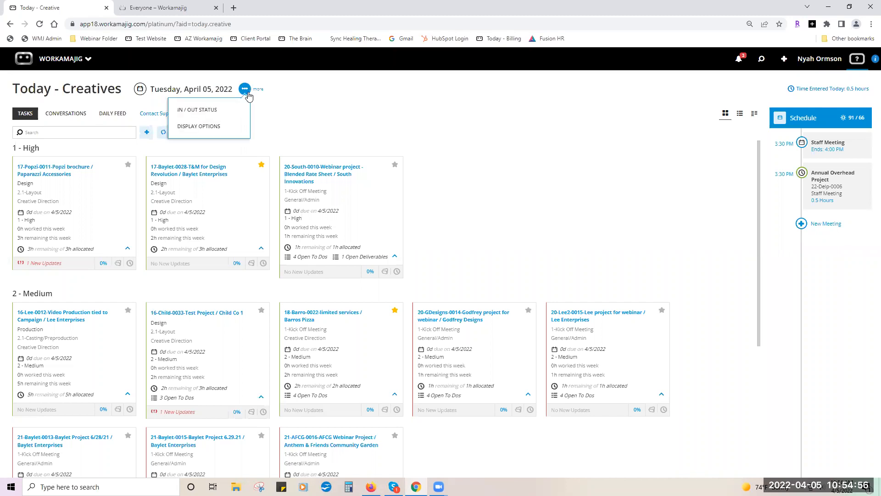
pyautogui.click(243, 125)
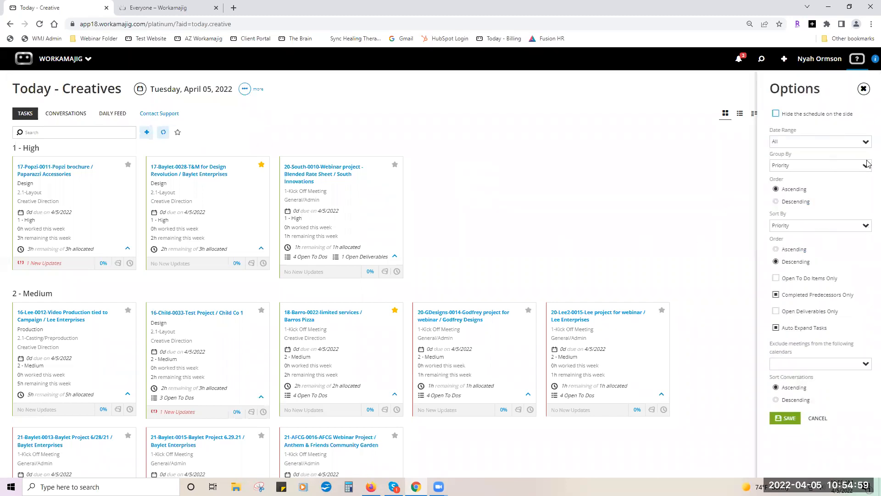
pyautogui.click(865, 143)
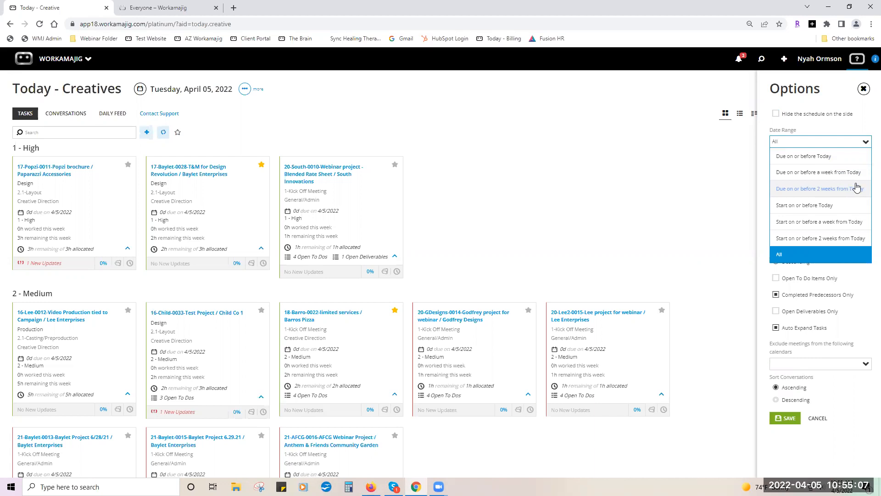
pyautogui.click(869, 124)
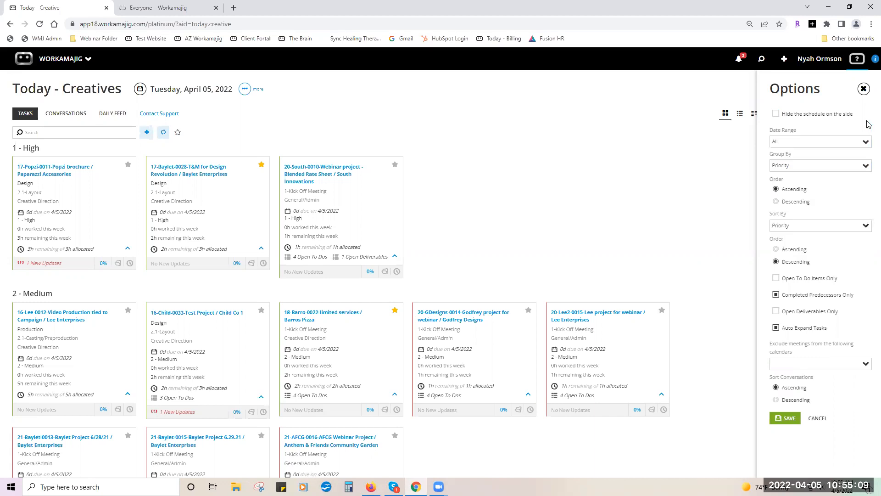
pyautogui.click(867, 166)
pyautogui.scroll(-3, 844, 207)
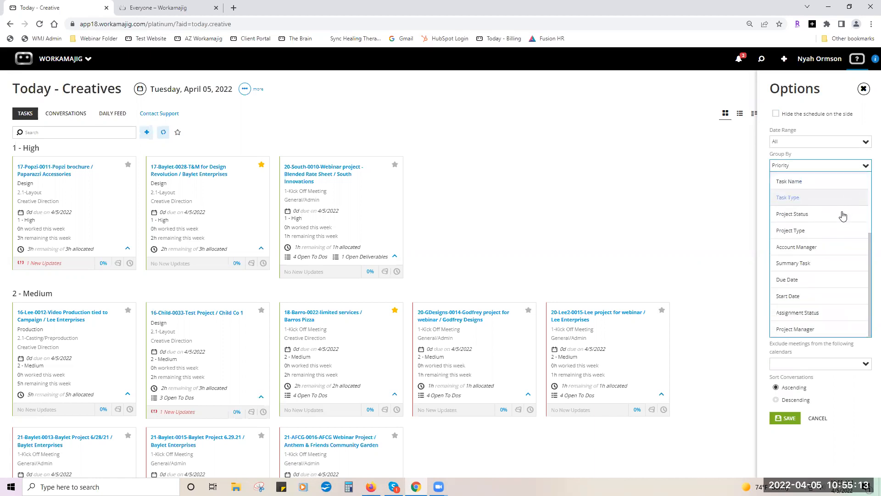
pyautogui.click(825, 279)
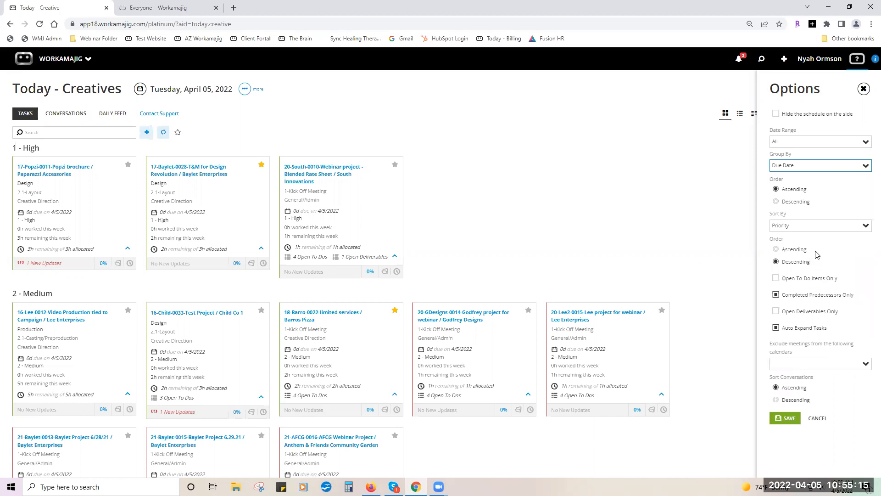
pyautogui.click(780, 202)
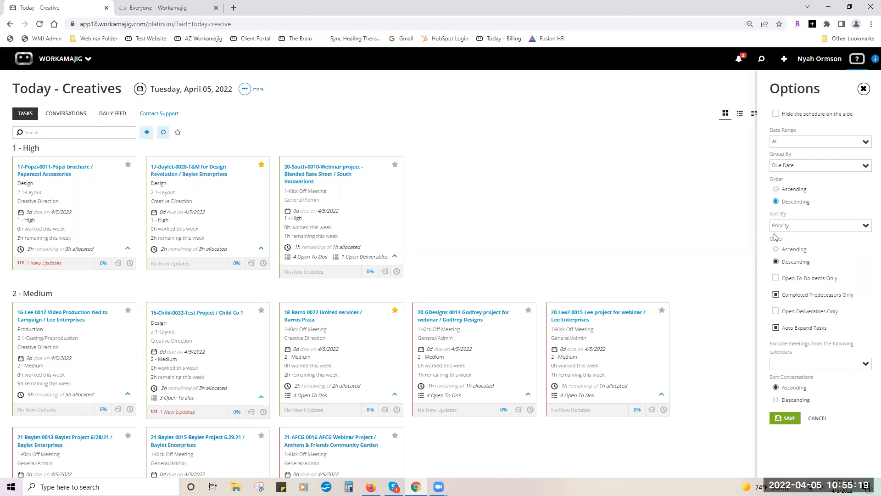
pyautogui.click(785, 418)
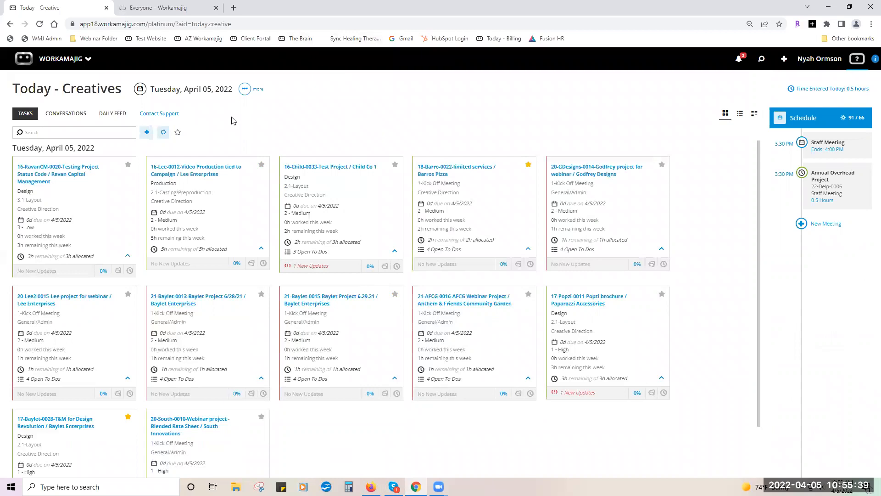
pyautogui.click(140, 90)
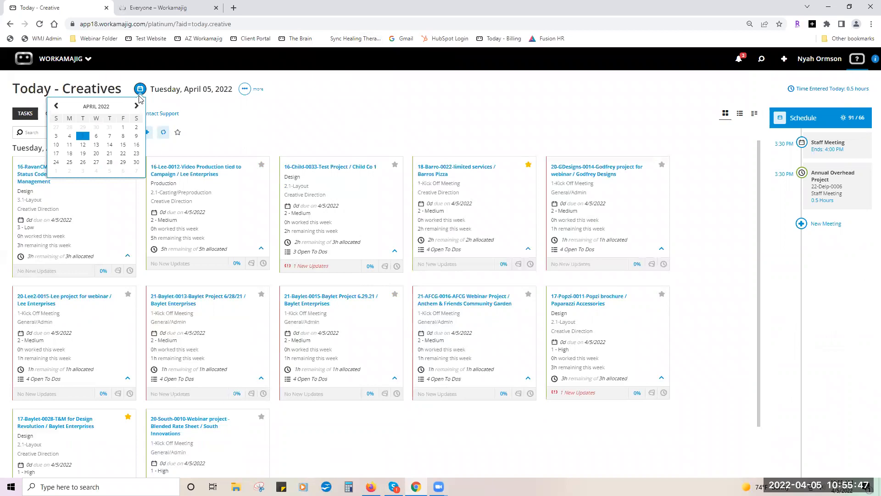
pyautogui.click(123, 129)
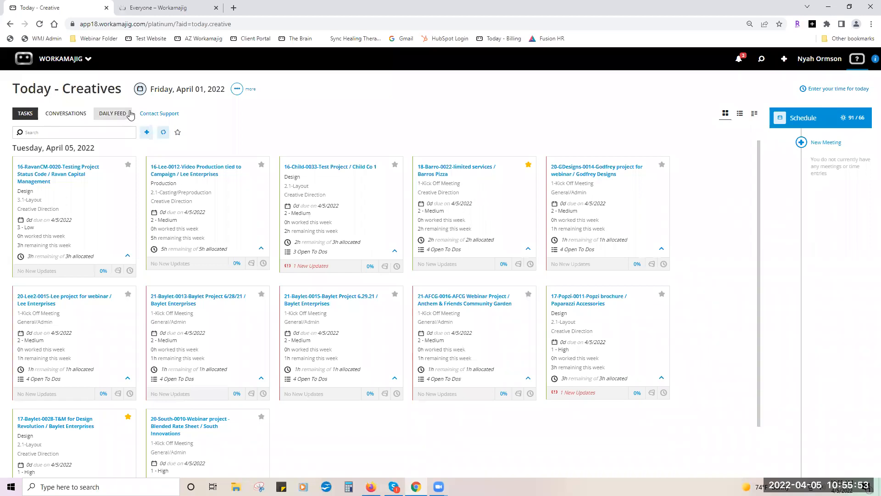
pyautogui.click(139, 90)
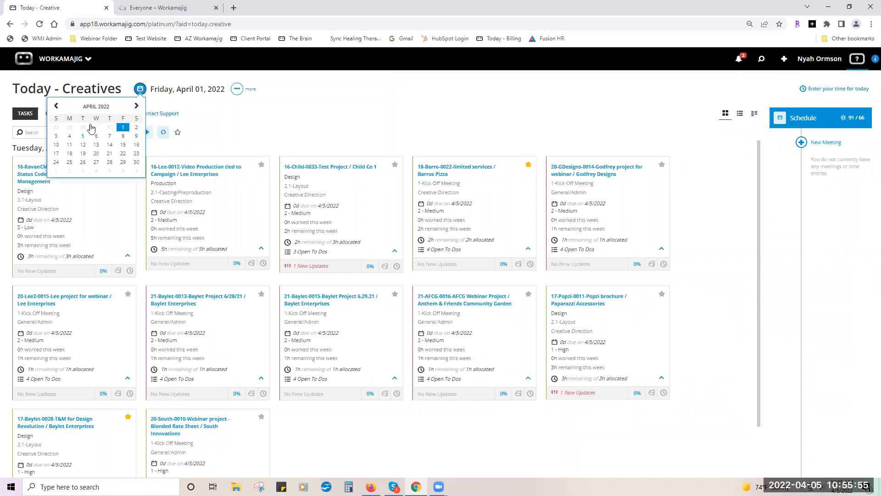
pyautogui.click(83, 136)
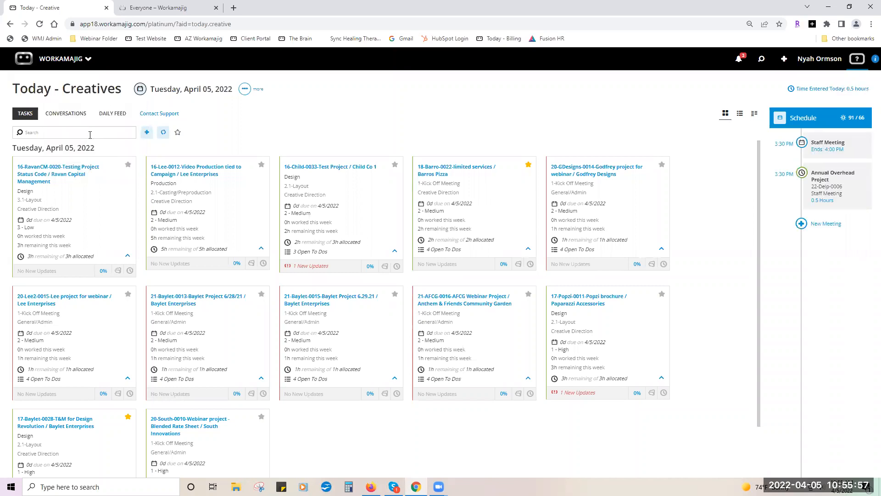
# Assign the Baylet Planning Labor and Expenses task to yourself via Assign Tasks.
pyautogui.click(146, 134)
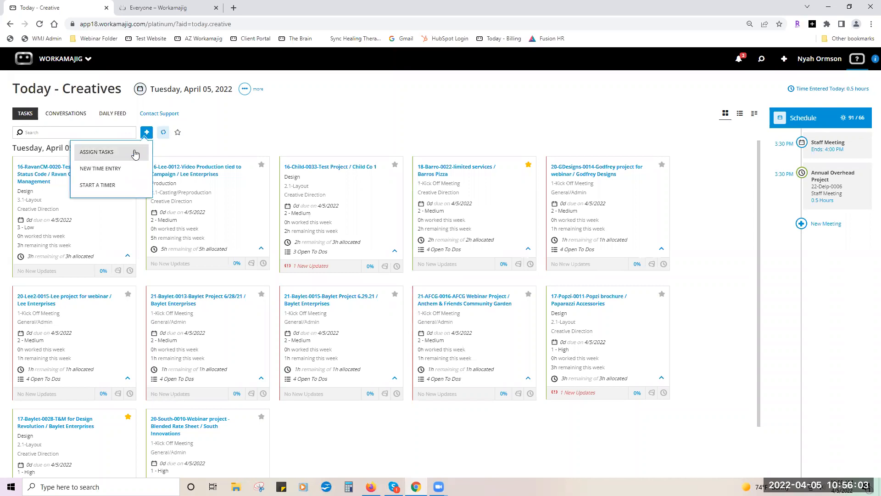
pyautogui.click(135, 152)
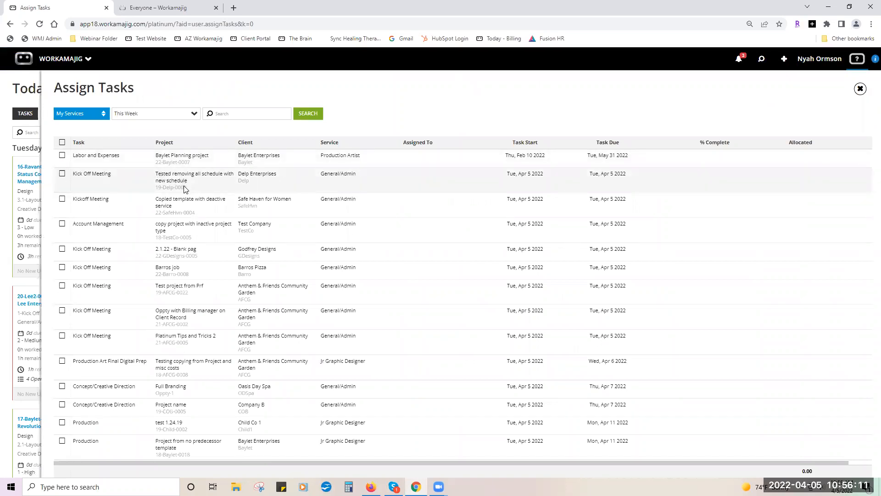
pyautogui.click(63, 157)
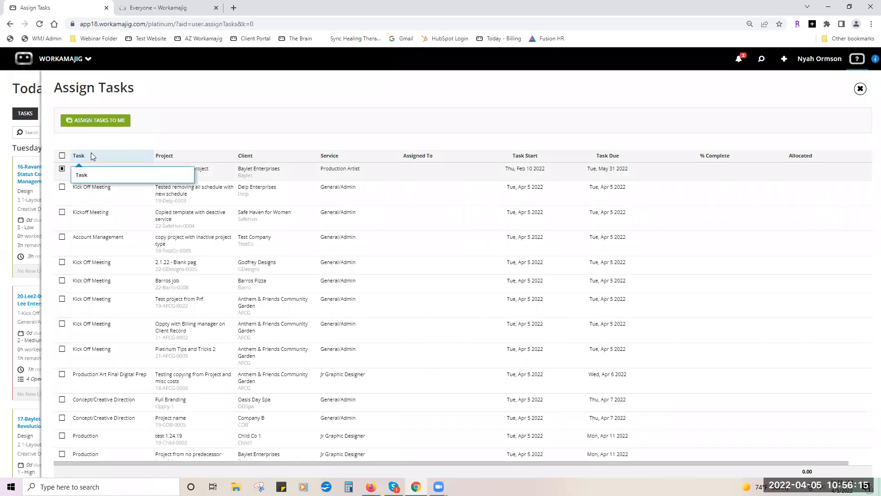
pyautogui.click(117, 122)
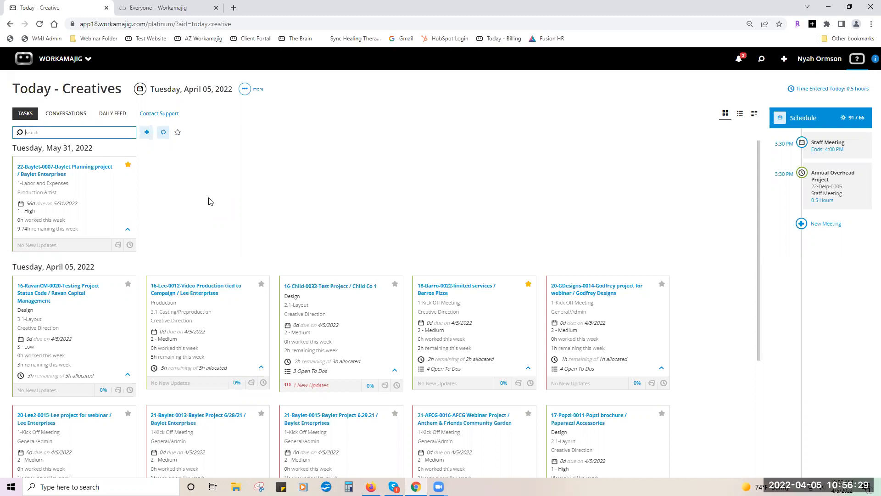
pyautogui.click(148, 132)
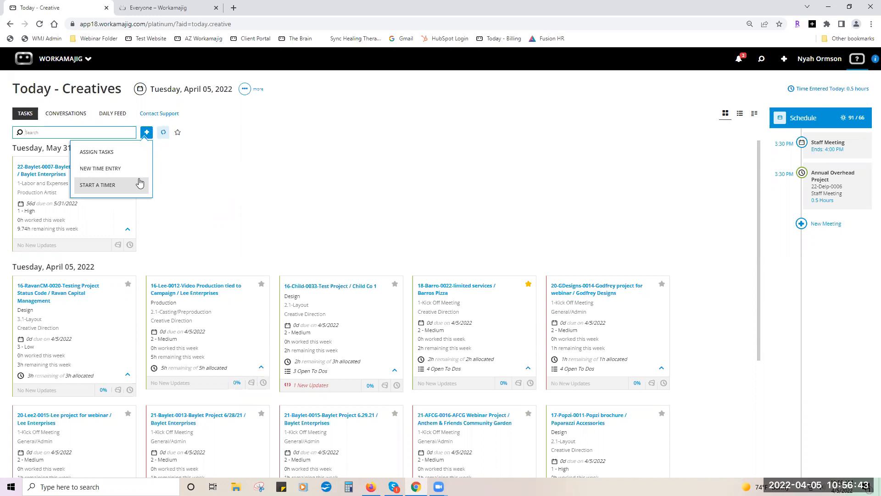
pyautogui.click(192, 198)
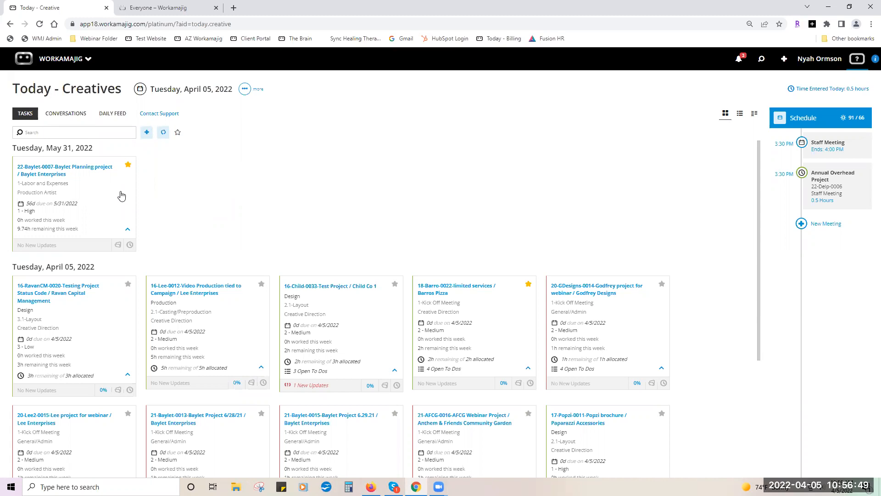
pyautogui.click(147, 137)
pyautogui.scroll(-2, 175, 157)
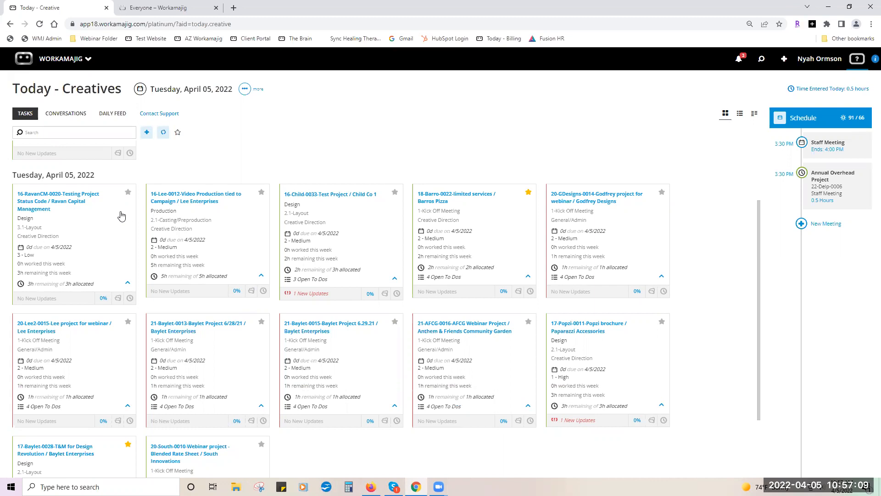
pyautogui.click(78, 203)
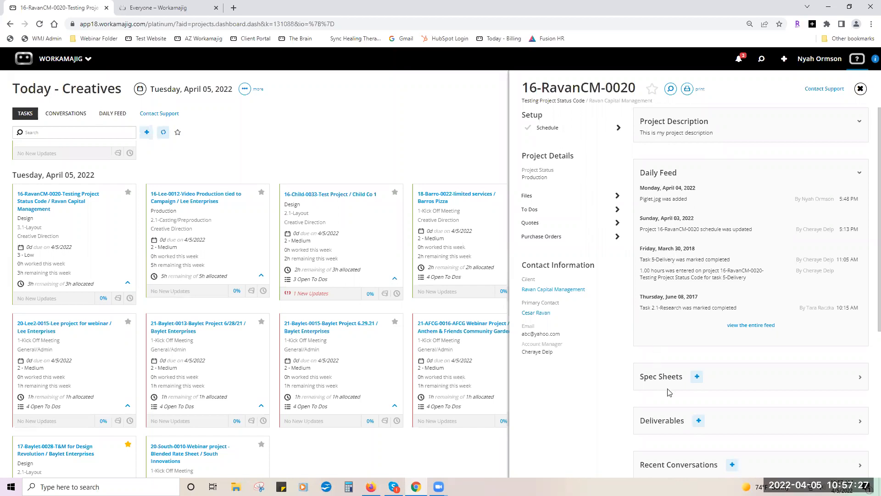
pyautogui.scroll(-2, 760, 392)
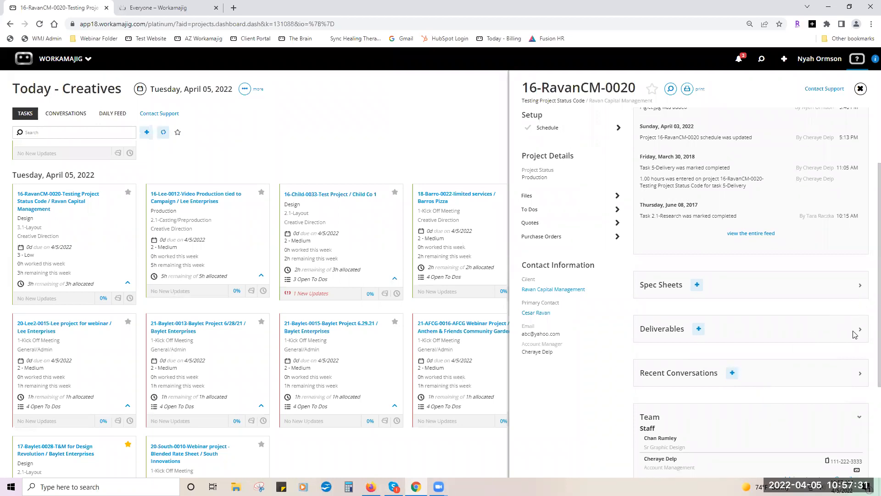
pyautogui.scroll(-2, 856, 333)
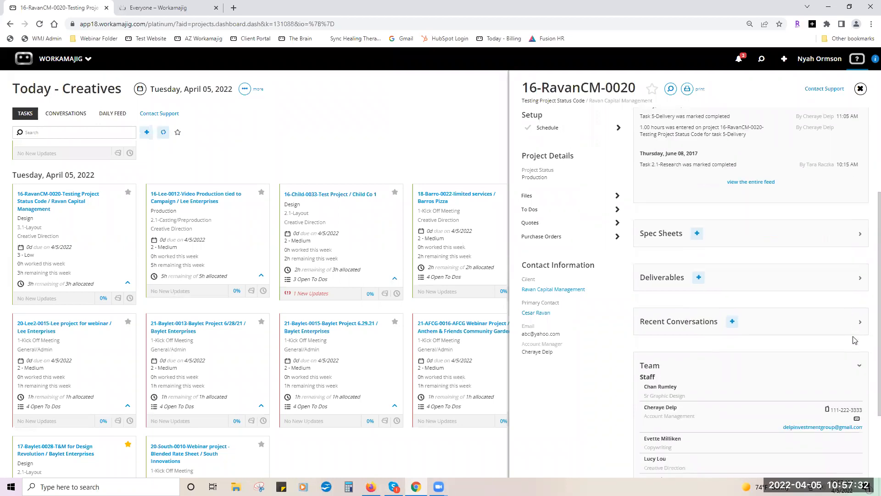
pyautogui.click(860, 284)
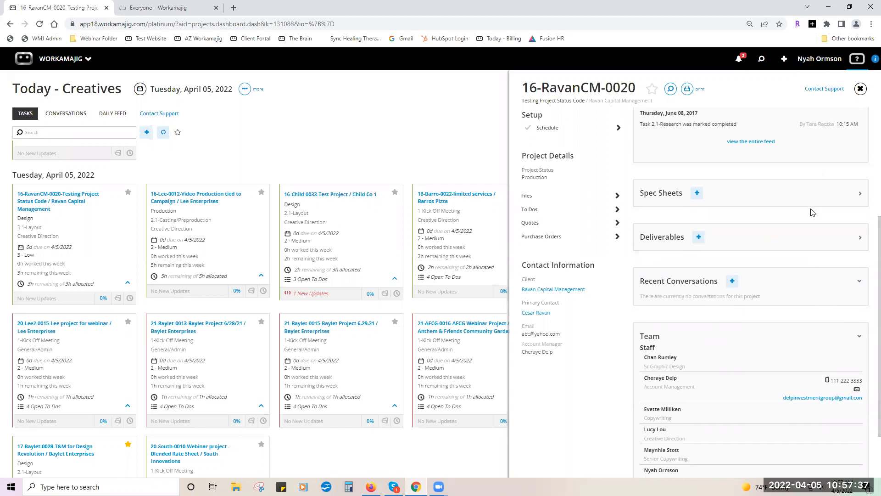
pyautogui.scroll(4, 811, 212)
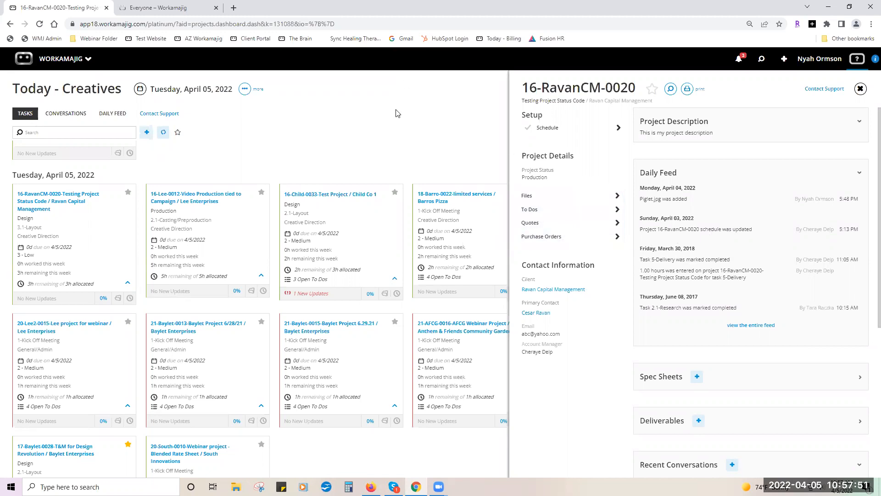
pyautogui.click(363, 123)
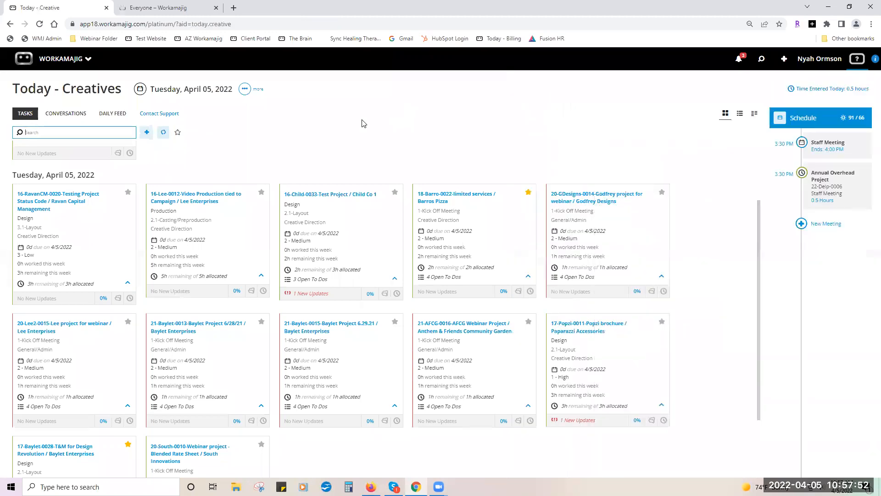
pyautogui.click(119, 304)
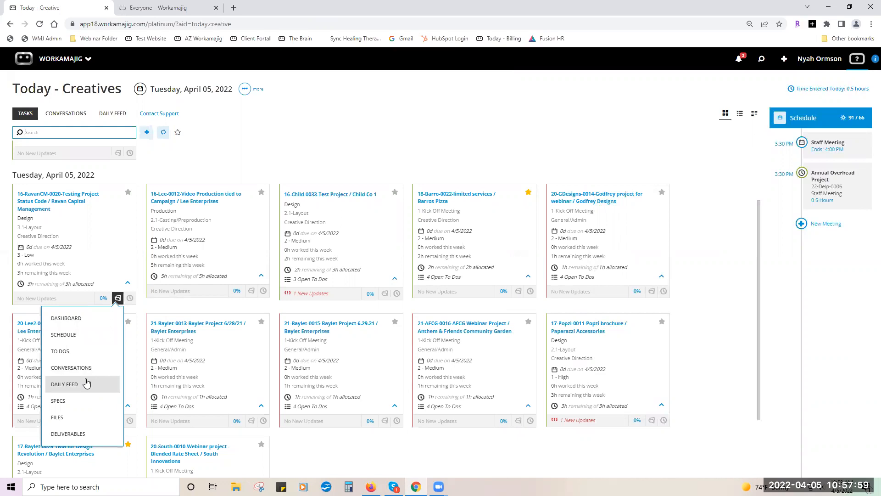
pyautogui.click(84, 335)
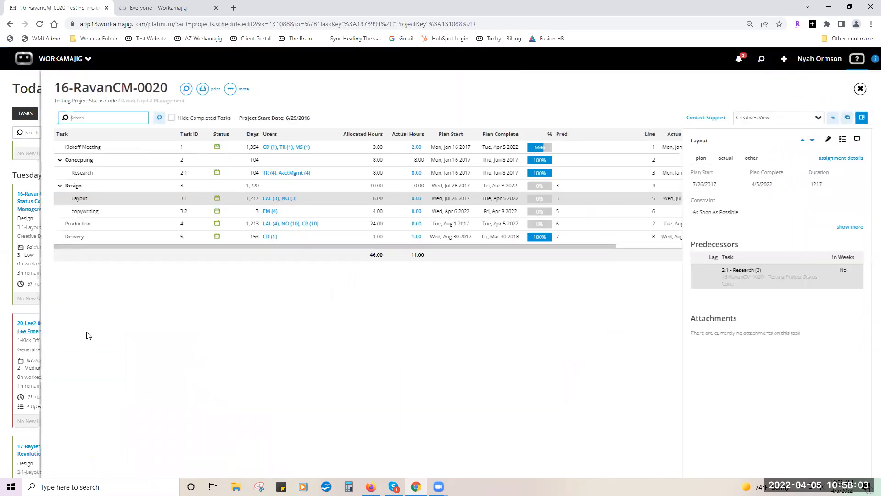
pyautogui.click(30, 305)
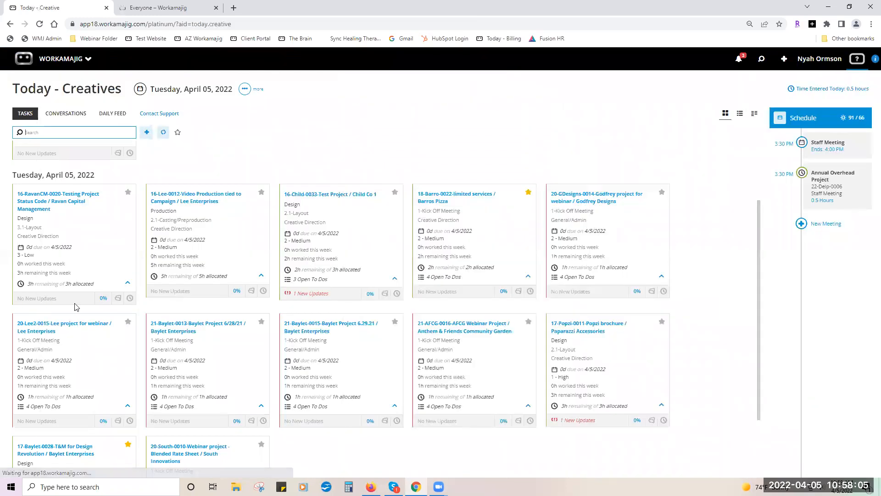
pyautogui.click(118, 299)
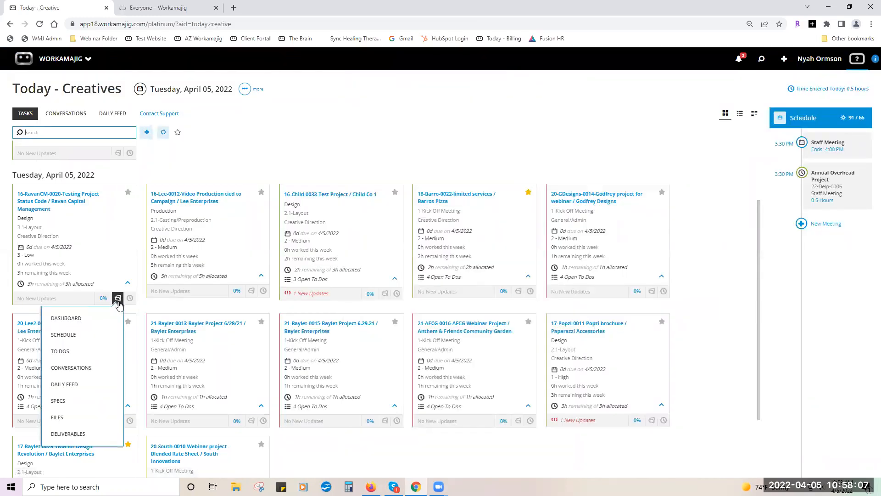
pyautogui.click(89, 368)
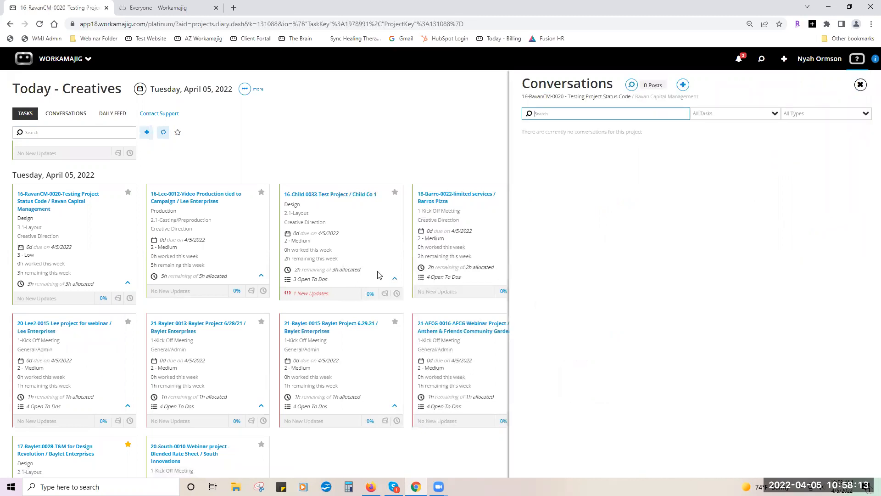
pyautogui.click(860, 84)
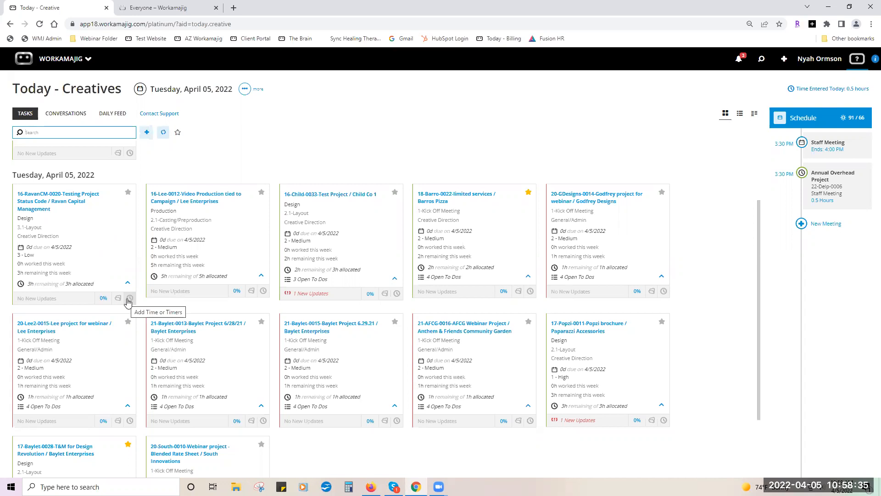
# Add a new 0.5-hour time entry to the 16-RavanCM-0020 Layout task.
pyautogui.click(129, 299)
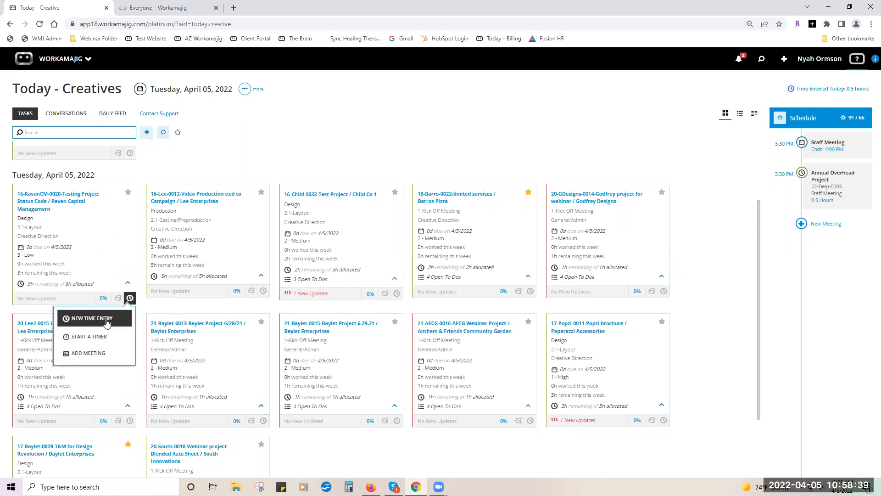
pyautogui.click(92, 319)
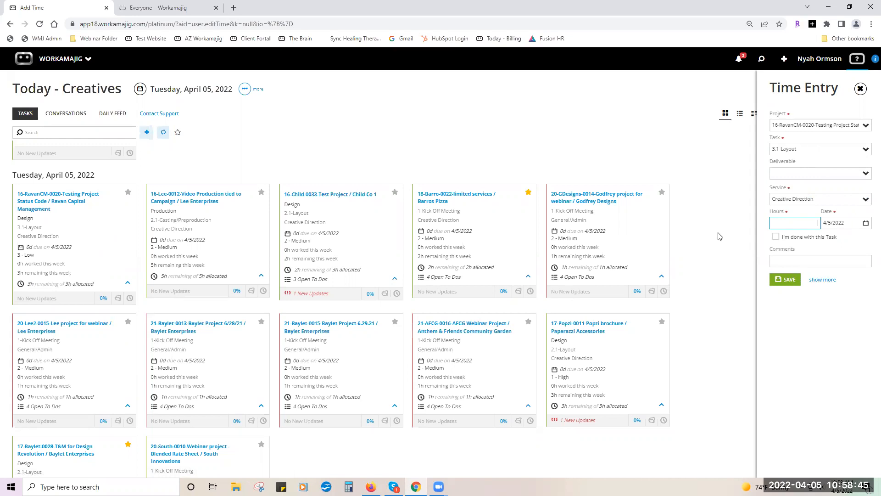
pyautogui.write('5')
pyautogui.click(781, 280)
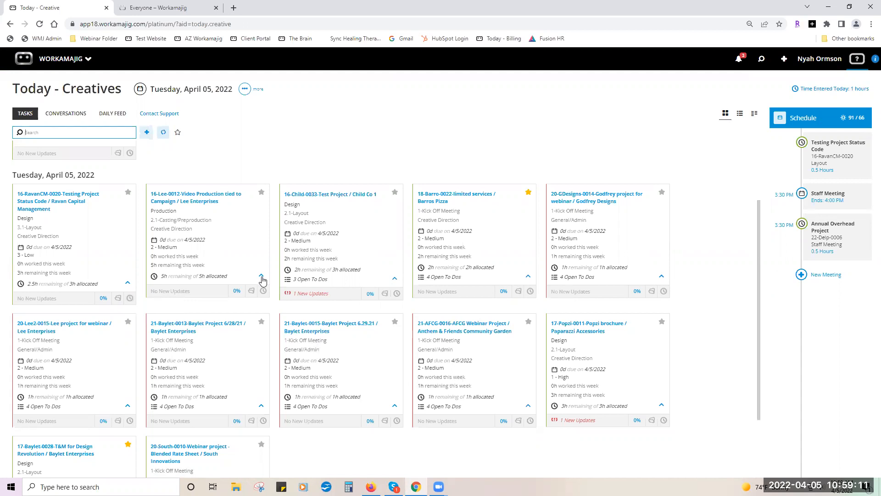
# Set the 16-RavanCM-0020 Layout task to 100% complete and confirm.
pyautogui.click(103, 298)
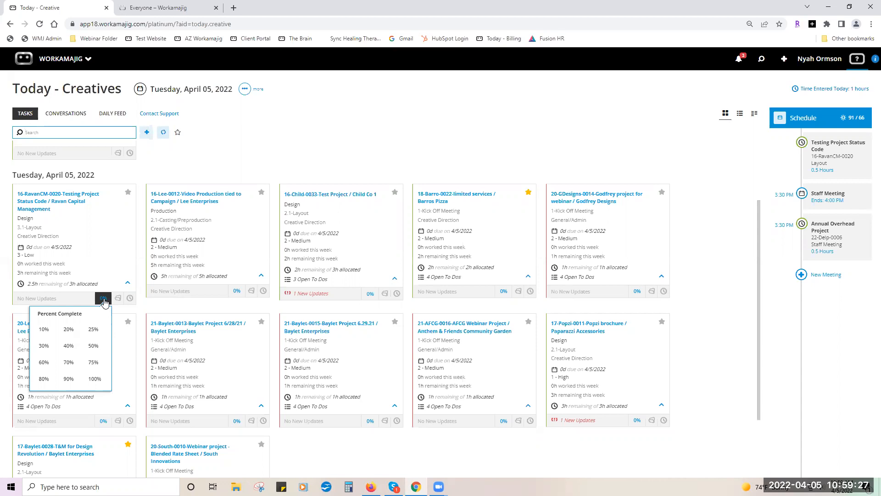
pyautogui.click(95, 378)
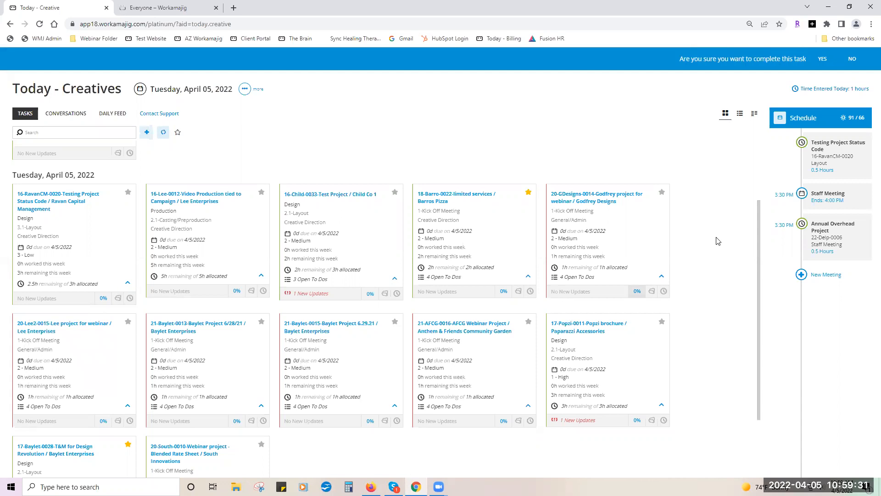
pyautogui.click(823, 65)
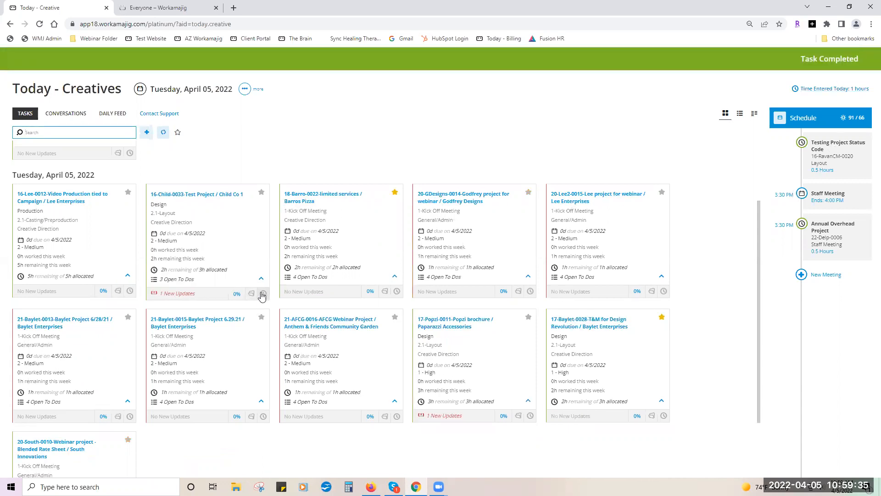
pyautogui.click(263, 294)
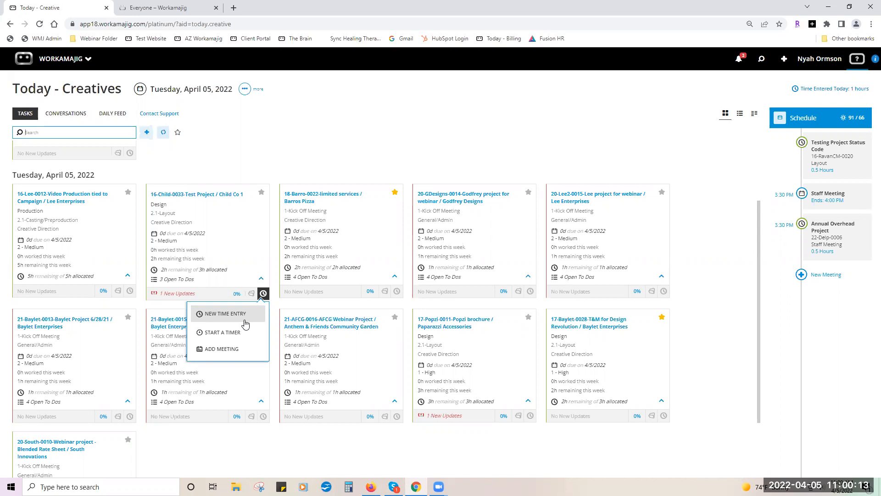
# Open the 16-Child-0033 Layout assignment, review its Description of Work and Deliverables, then open to-do Do A.
pyautogui.click(342, 162)
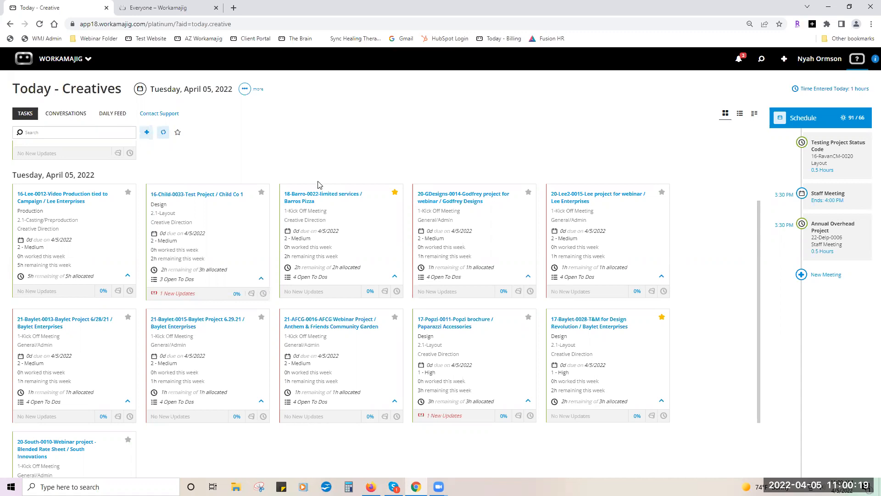
pyautogui.click(244, 235)
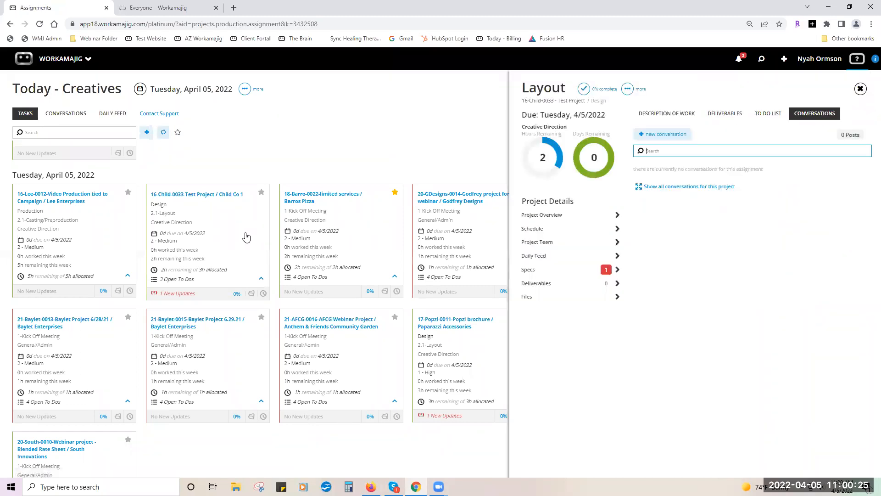
pyautogui.click(679, 121)
pyautogui.click(724, 121)
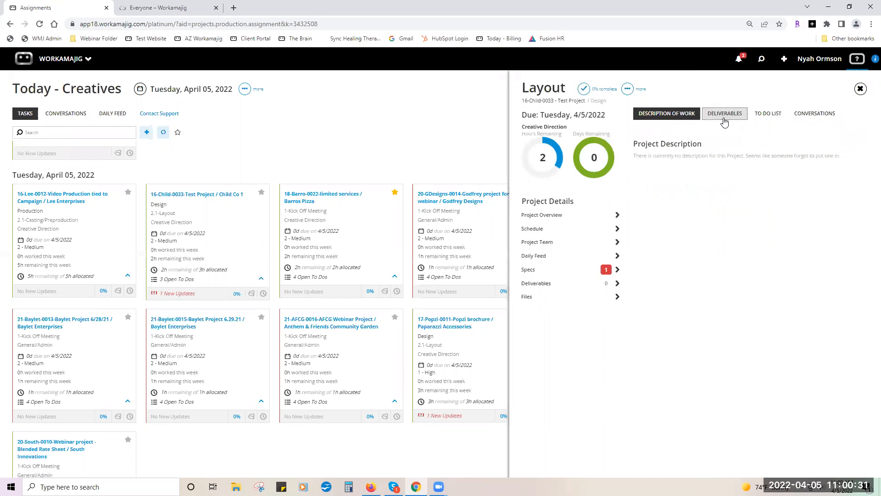
pyautogui.click(762, 122)
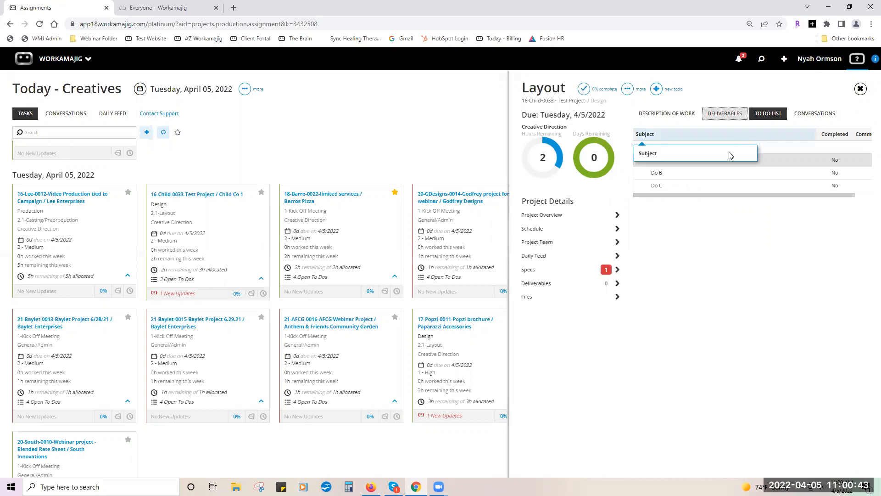
pyautogui.click(724, 158)
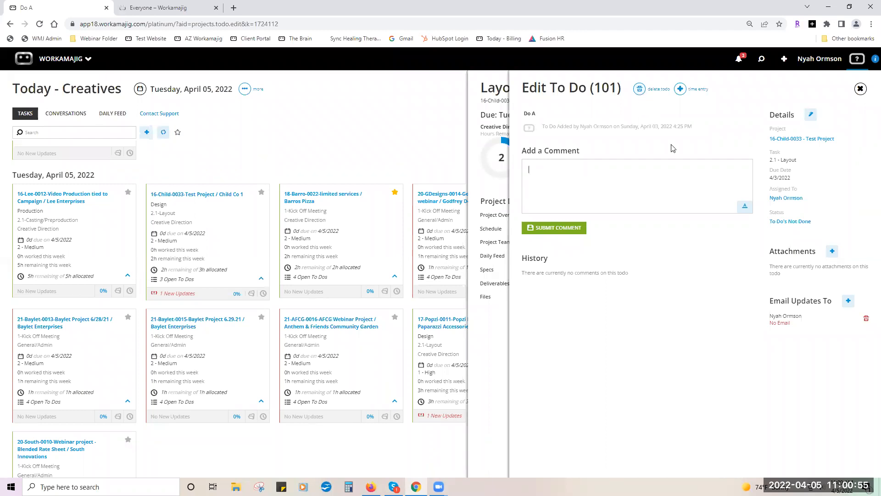
# Set Do A's status to Completed To Do's, then begin a new post in the Layout assignment's Conversations.
pyautogui.click(800, 222)
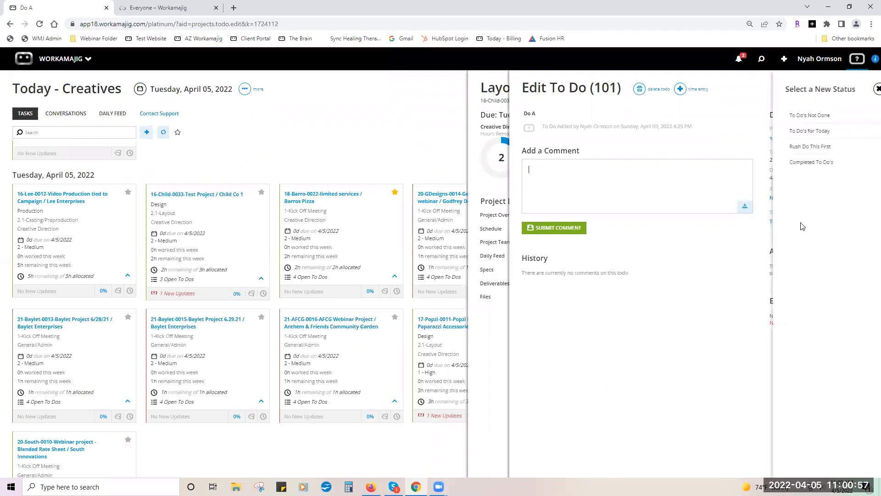
pyautogui.click(798, 163)
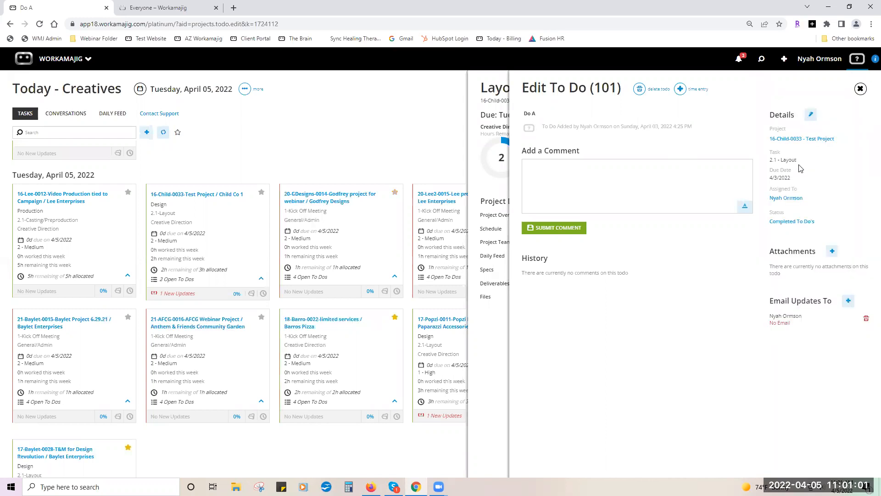
pyautogui.click(861, 89)
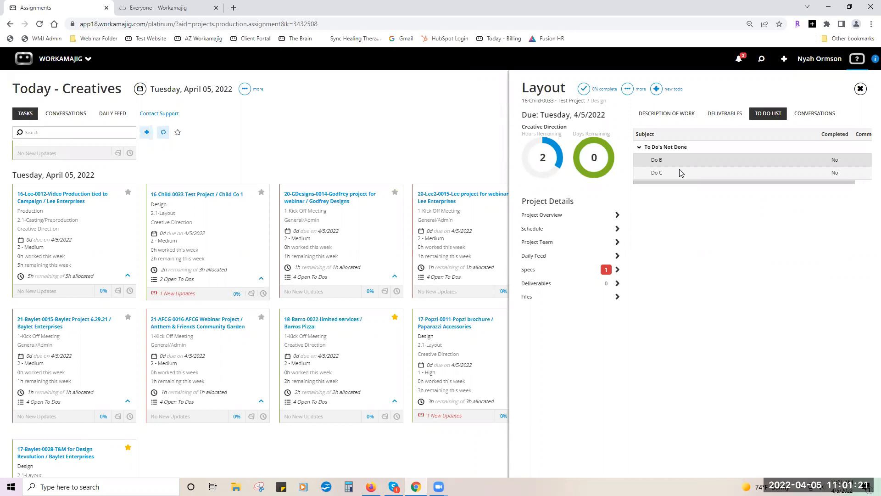
pyautogui.click(810, 113)
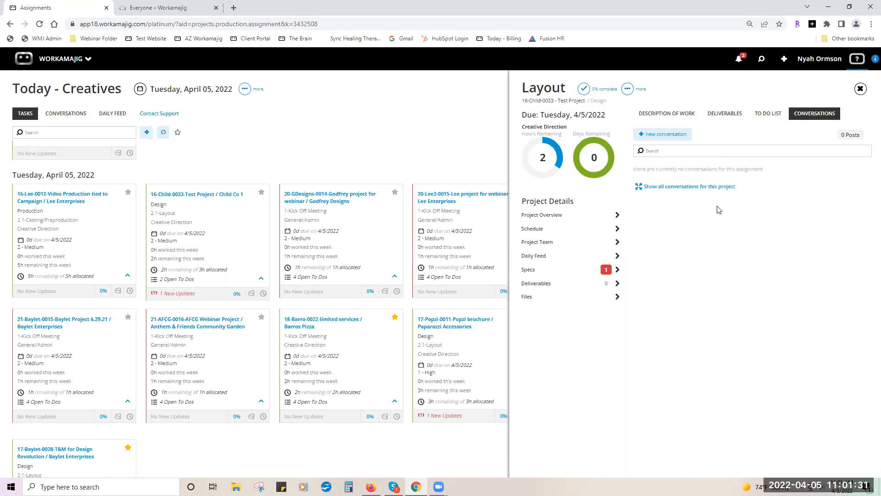
pyautogui.click(684, 136)
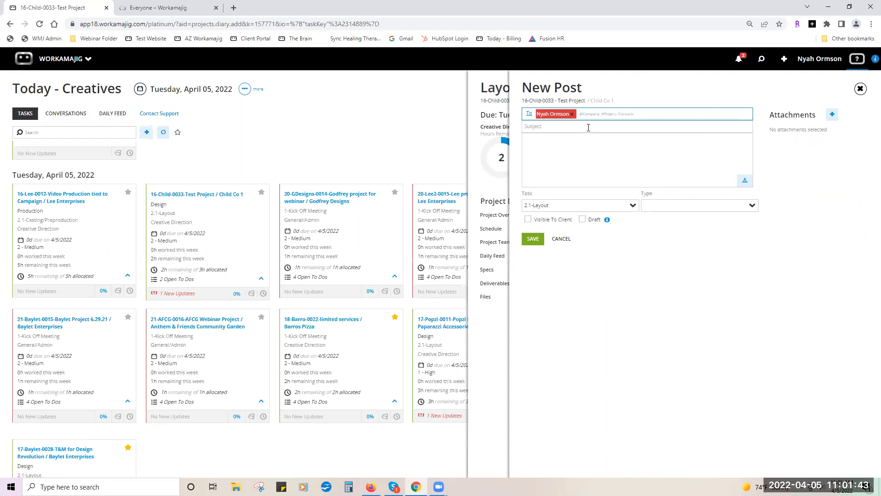
# Address the post to a team member found by typing 'e', plus all 16-Child-0033 Test Project contacts via #0033.
pyautogui.write('ev')
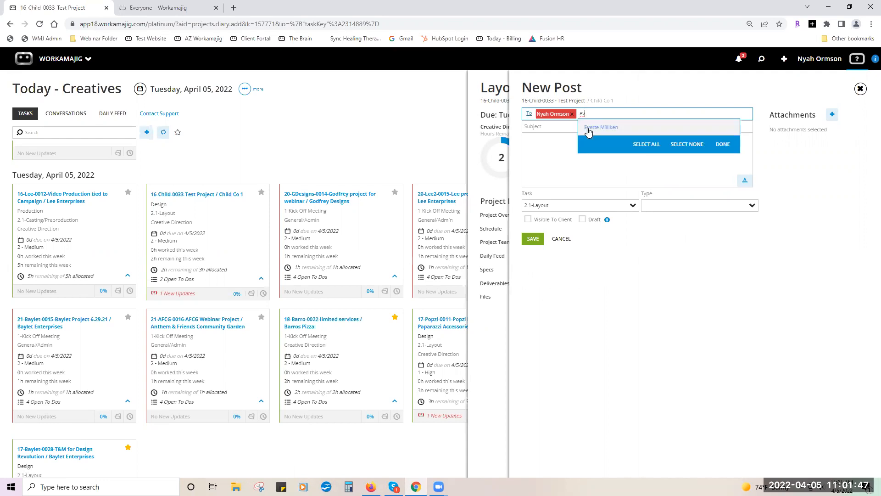
pyautogui.click(589, 131)
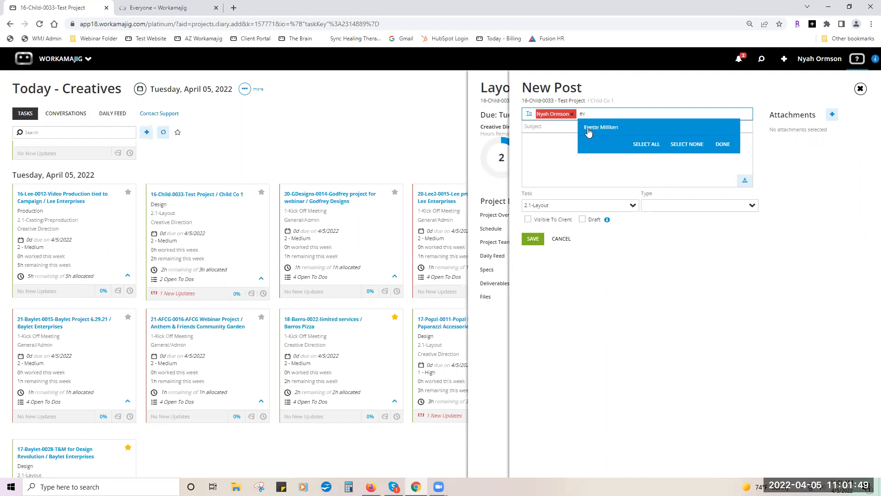
pyautogui.click(728, 144)
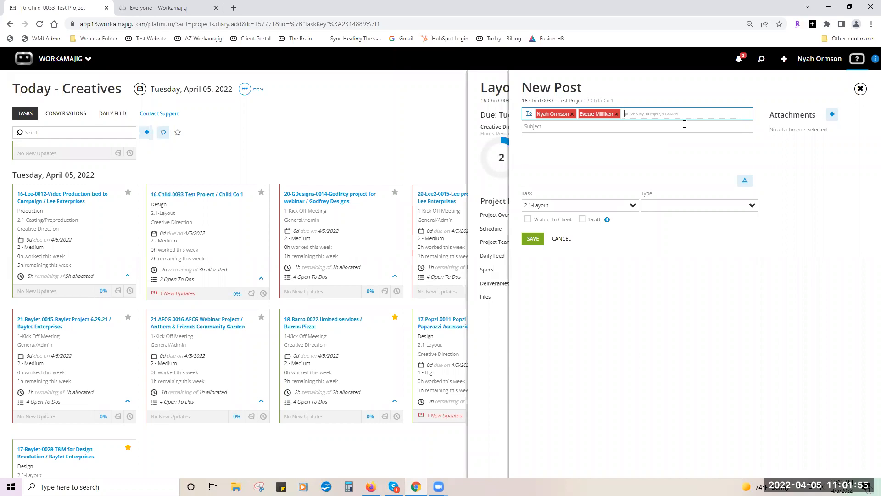
pyautogui.write('#0033')
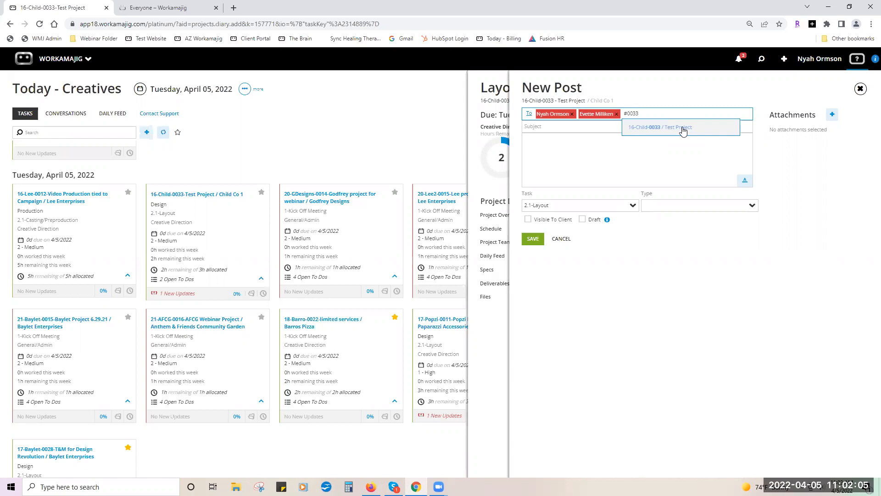
pyautogui.click(683, 128)
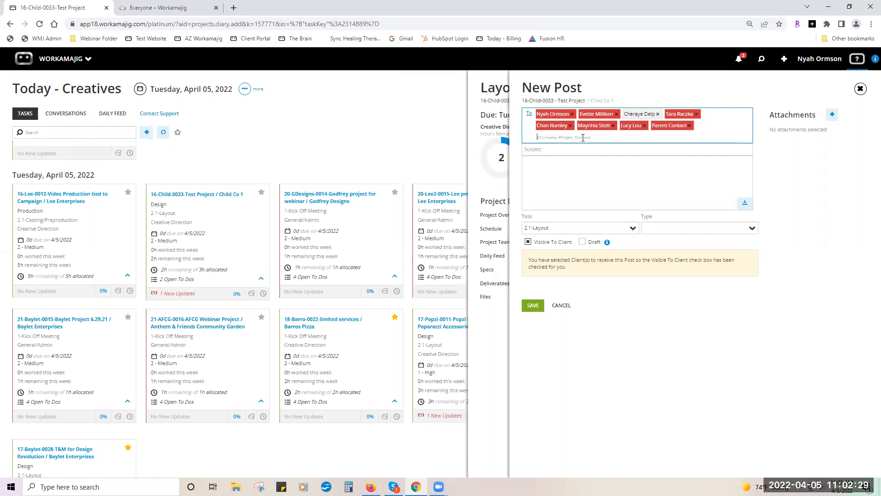
pyautogui.click(530, 117)
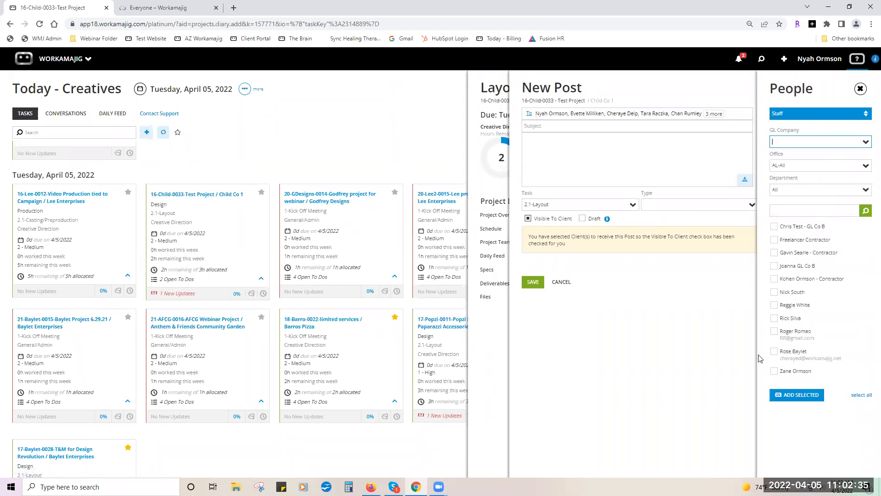
# Browse Client Contacts in the People picker and review the post Type options.
pyautogui.click(859, 114)
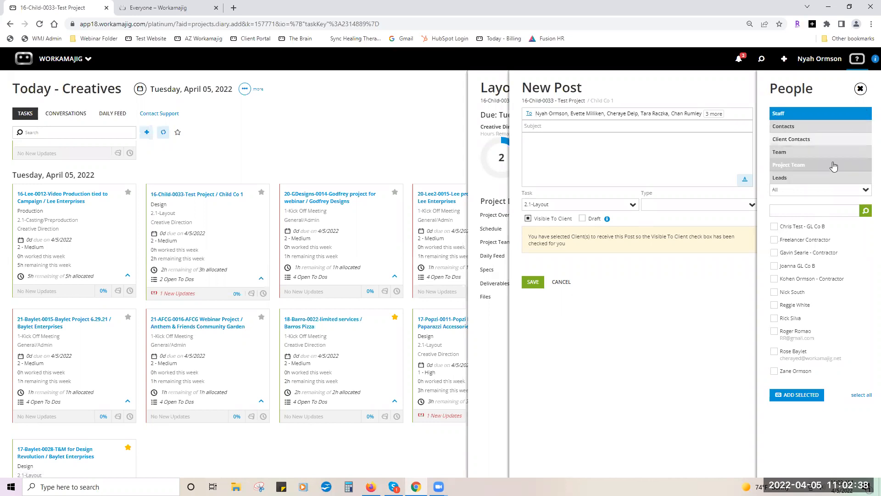
pyautogui.click(836, 139)
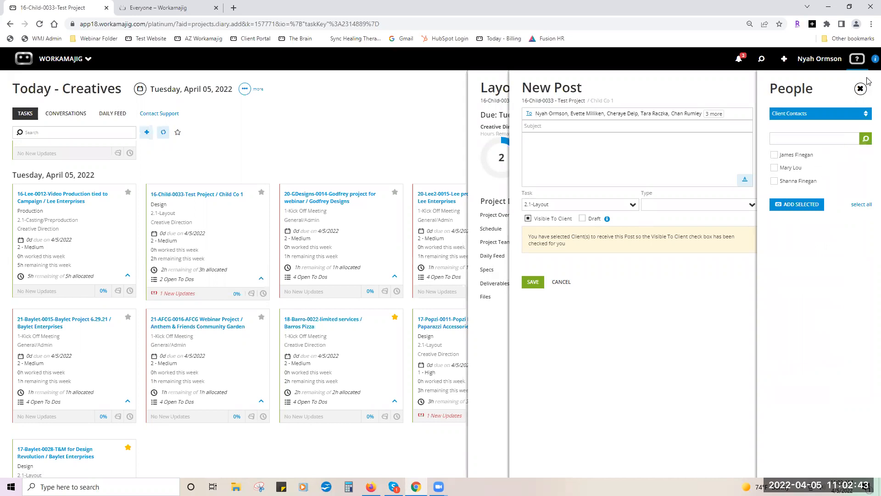
pyautogui.click(861, 89)
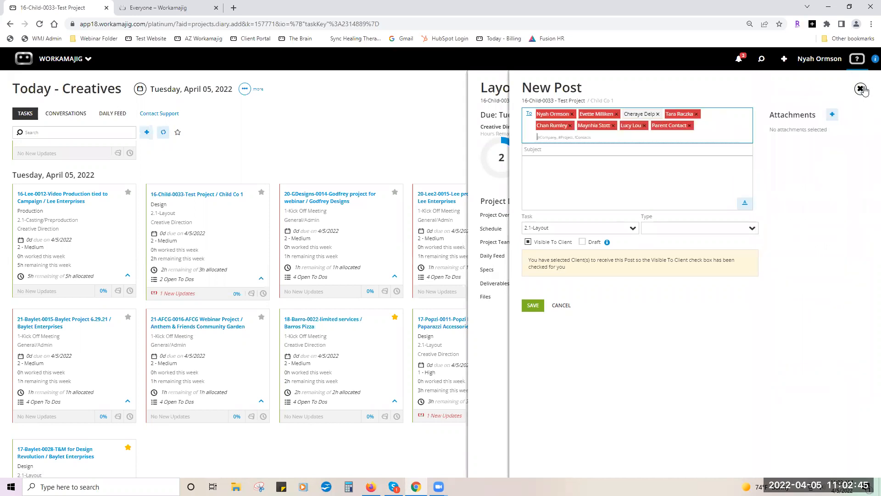
pyautogui.click(752, 230)
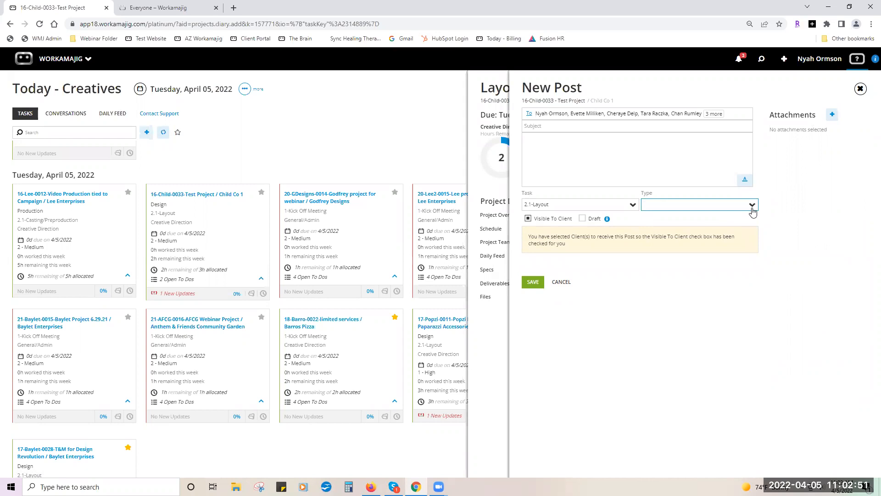
pyautogui.click(752, 207)
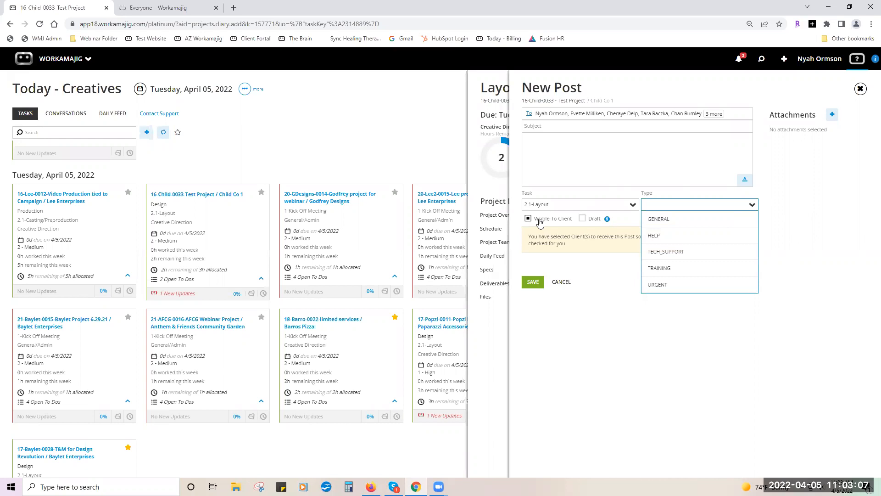
# Remove the last two client recipients so the post is no longer visible to the client.
pyautogui.click(655, 114)
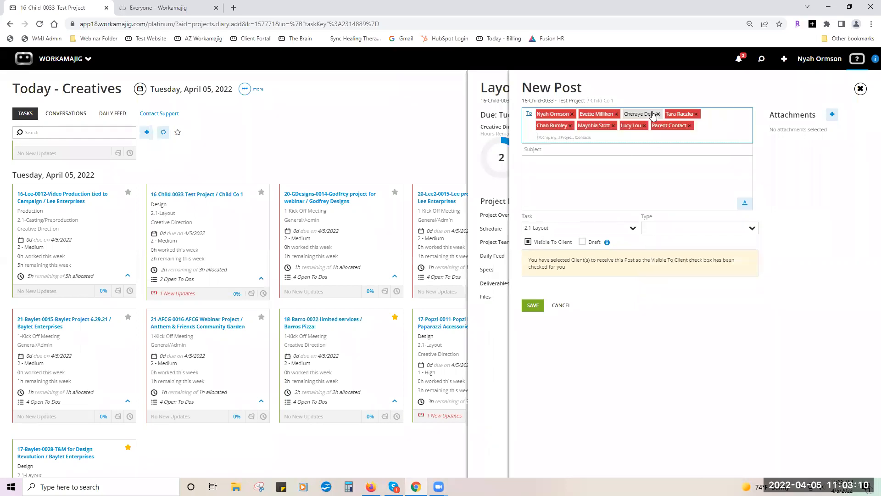
pyautogui.click(688, 126)
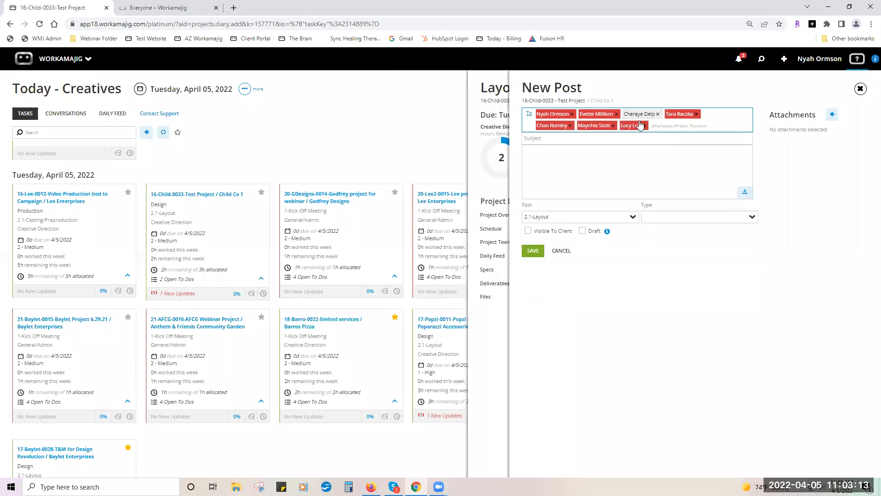
pyautogui.click(644, 125)
# Discard the unsaved post, review the project's printing Specs, and close back to the task board.
pyautogui.click(859, 94)
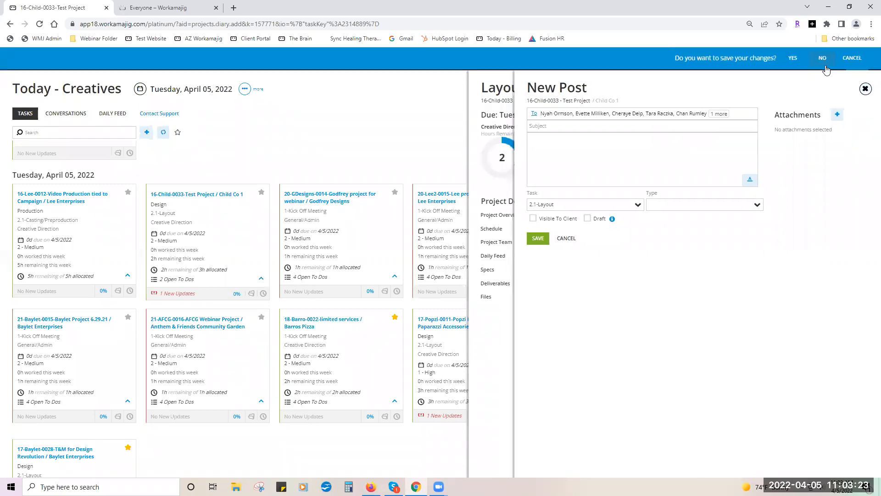
pyautogui.click(825, 66)
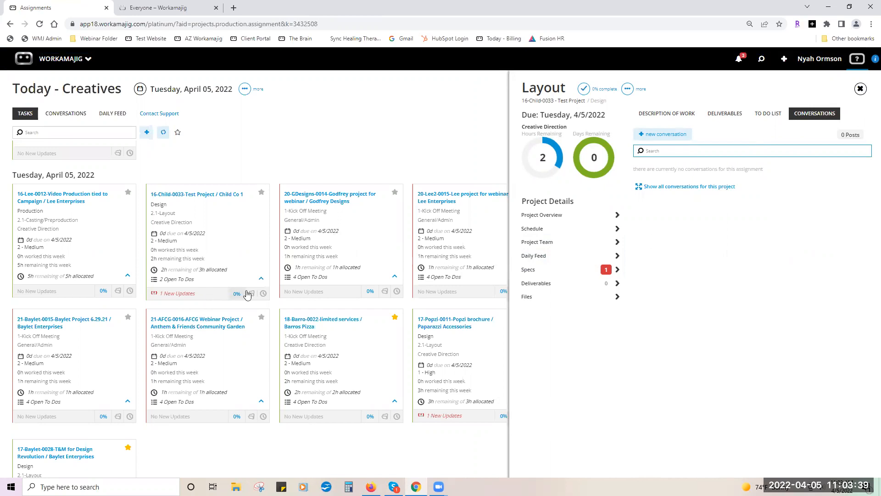
pyautogui.click(553, 270)
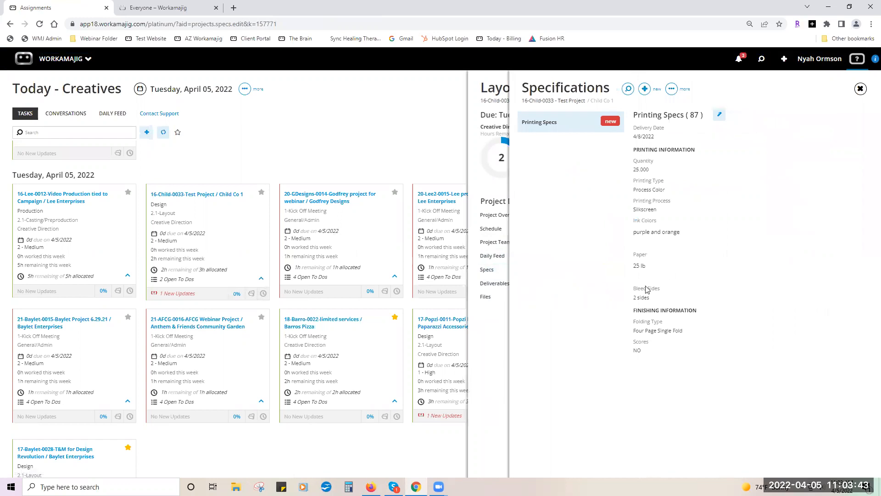
pyautogui.click(860, 88)
pyautogui.click(859, 89)
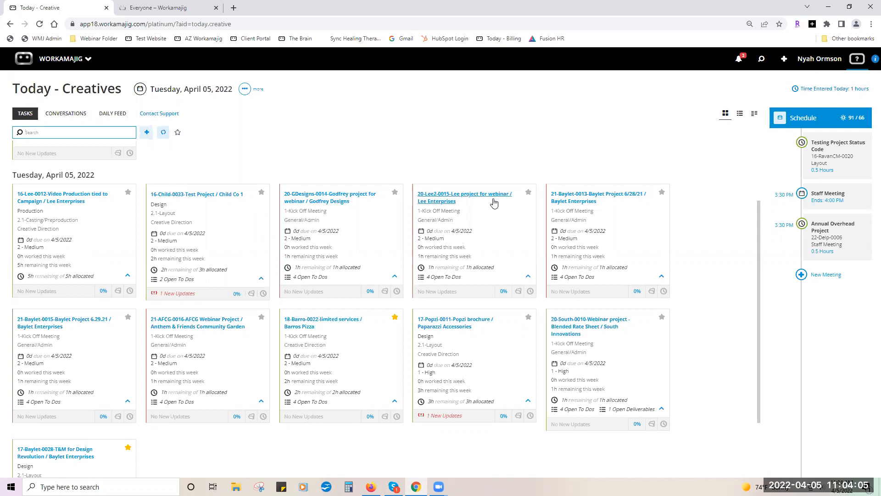
# Browse the Baylet Planning Labor and Expenses details in table view, then switch today's tasks to the kanban board.
pyautogui.click(740, 115)
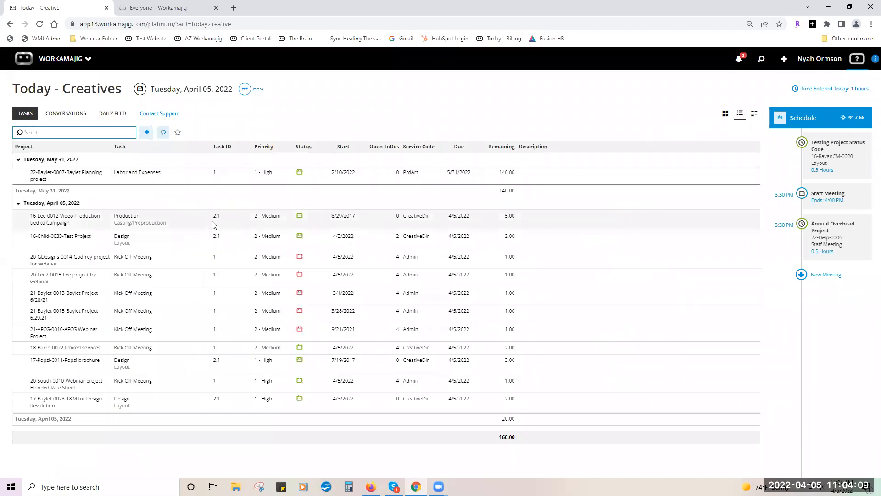
pyautogui.click(183, 175)
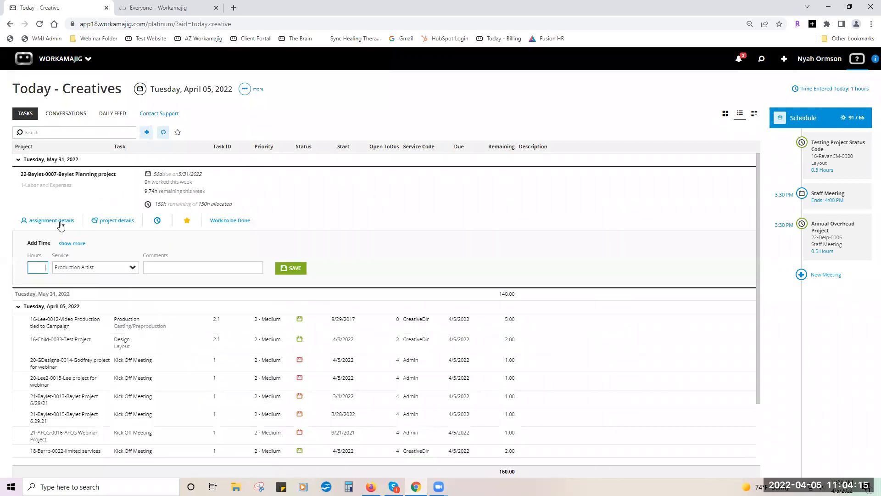
pyautogui.click(62, 224)
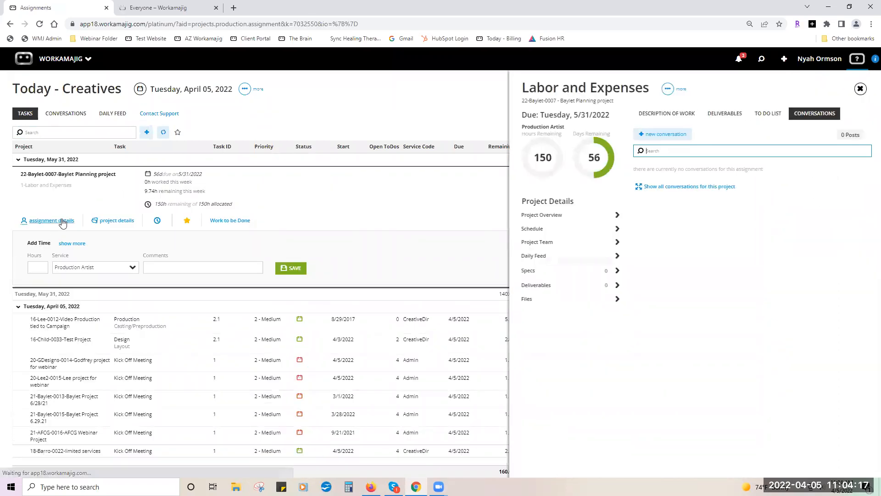
pyautogui.click(94, 222)
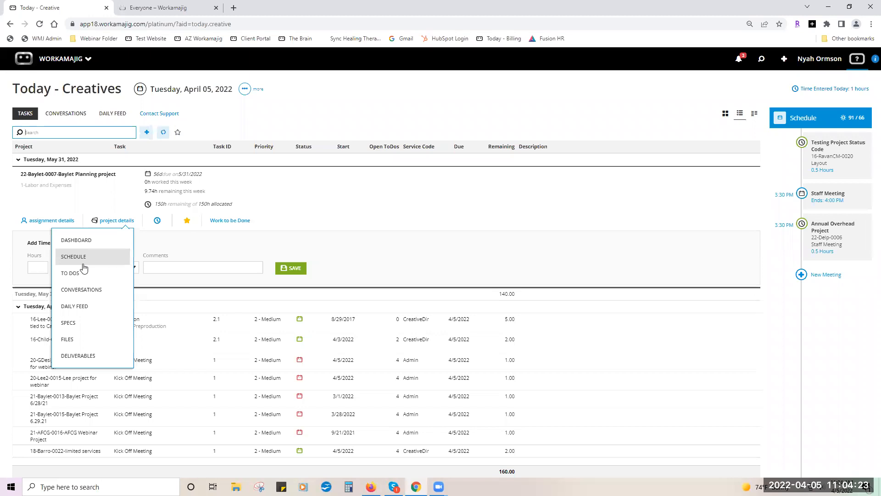
pyautogui.click(123, 202)
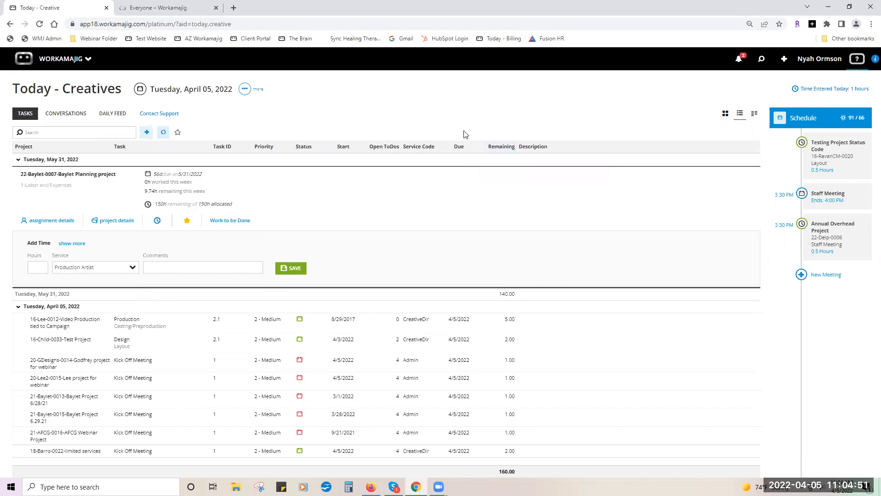
pyautogui.click(500, 113)
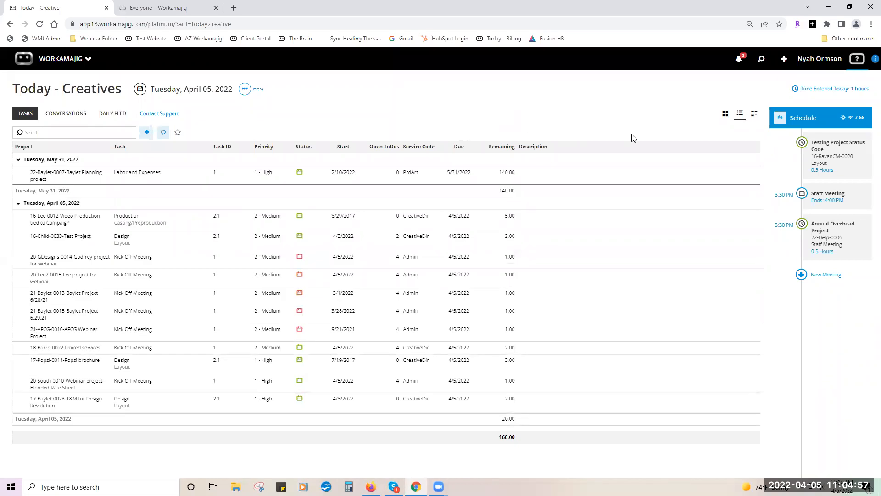
pyautogui.click(754, 115)
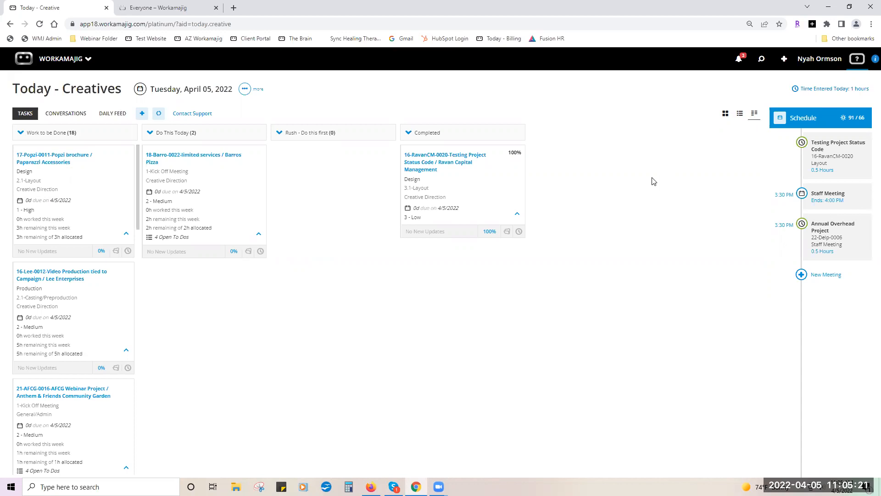
# Move the Barros Pizza task into the Rush column and mark it 100% complete.
pyautogui.moveTo(176, 192); pyautogui.dragTo(288, 202)
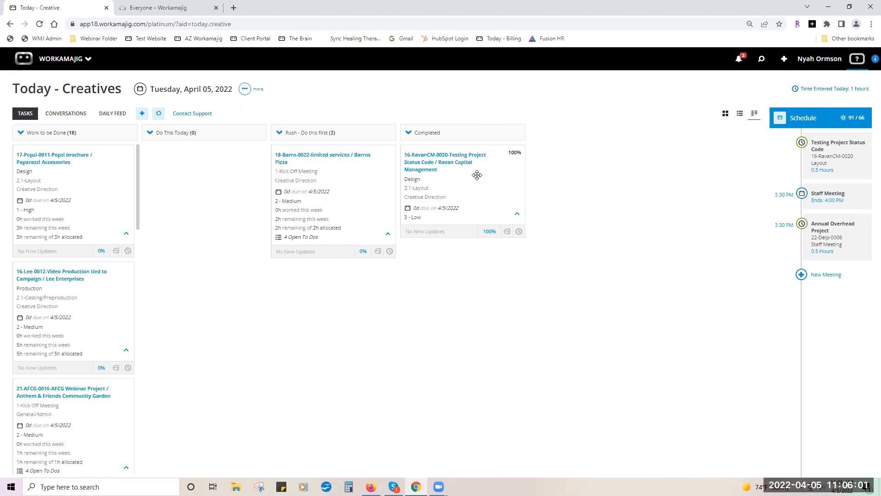
pyautogui.click(363, 255)
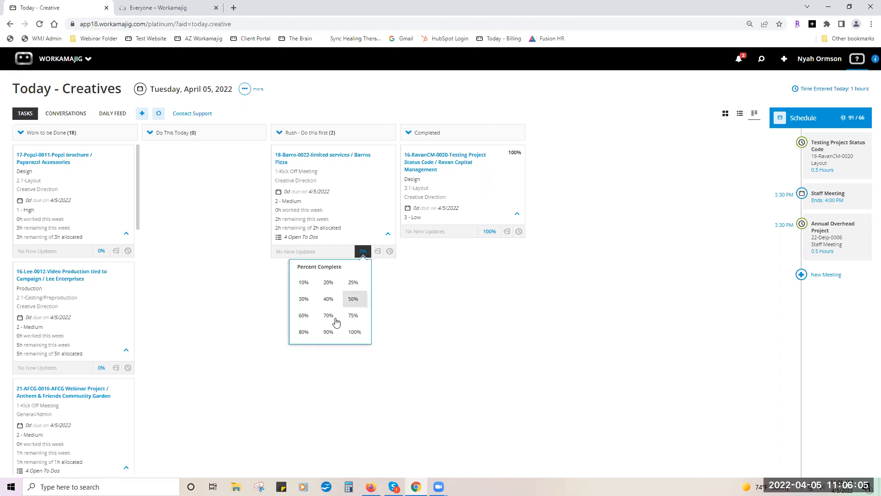
pyautogui.click(352, 331)
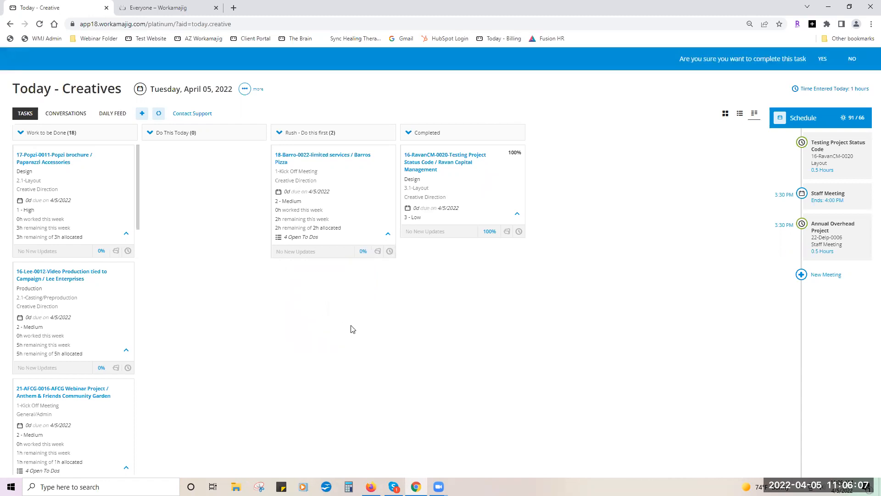
pyautogui.click(825, 55)
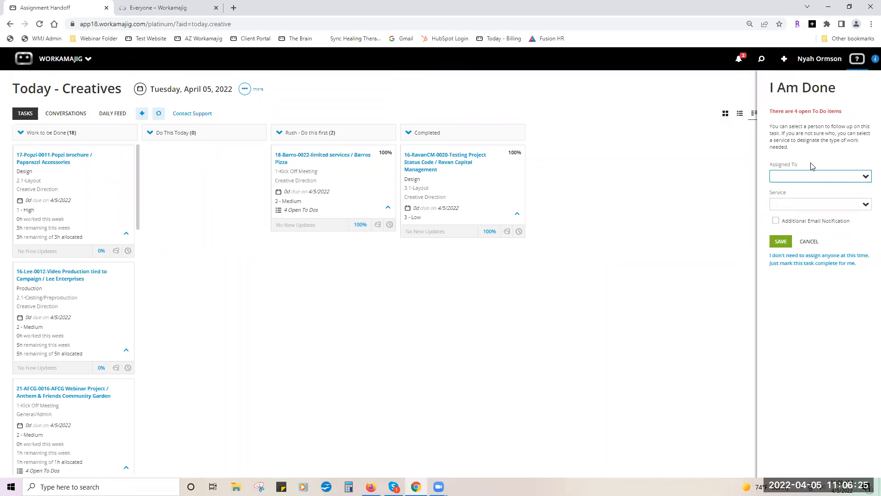
# Close the hand-off panel without assigning anyone and review the Kick Off Meeting's four open to-dos.
pyautogui.click(864, 178)
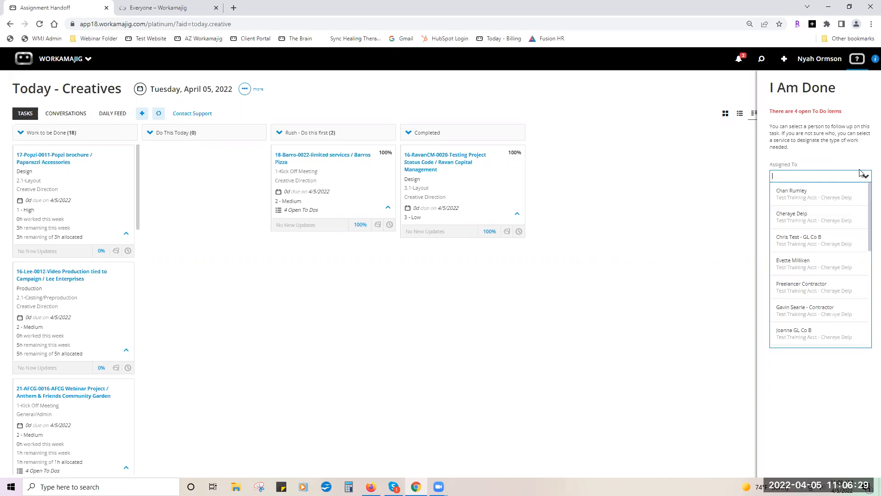
pyautogui.click(855, 163)
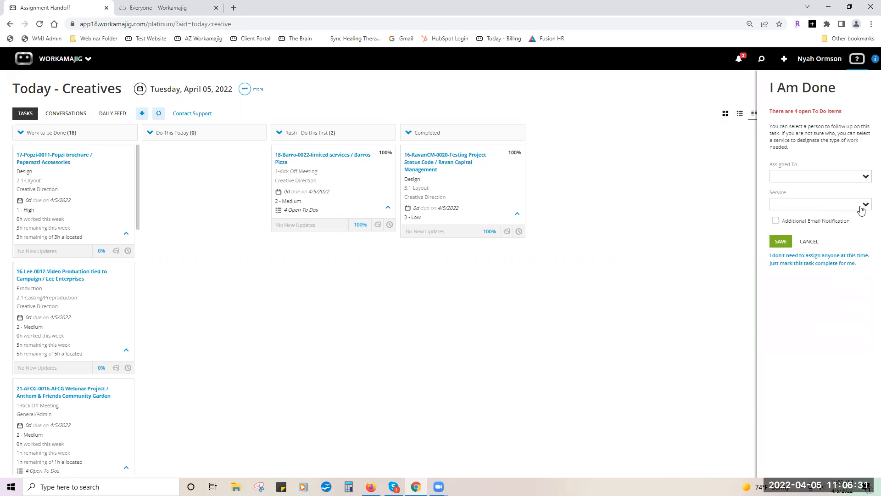
pyautogui.click(804, 238)
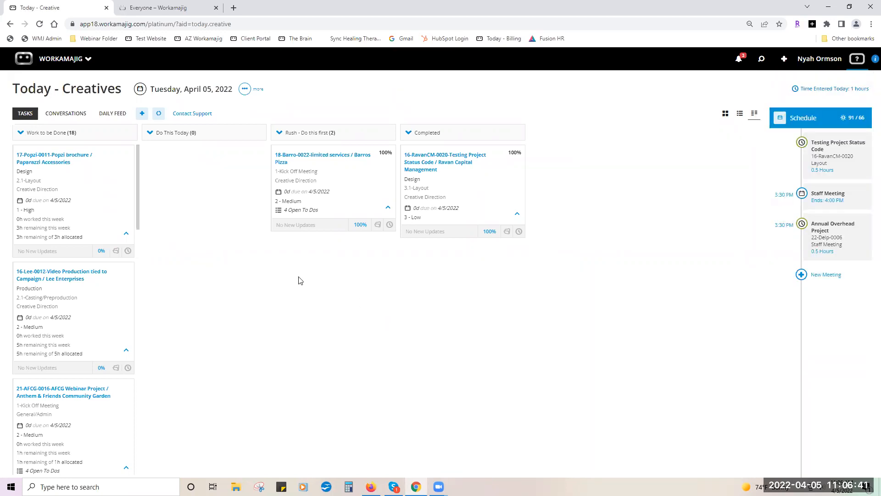
pyautogui.click(281, 213)
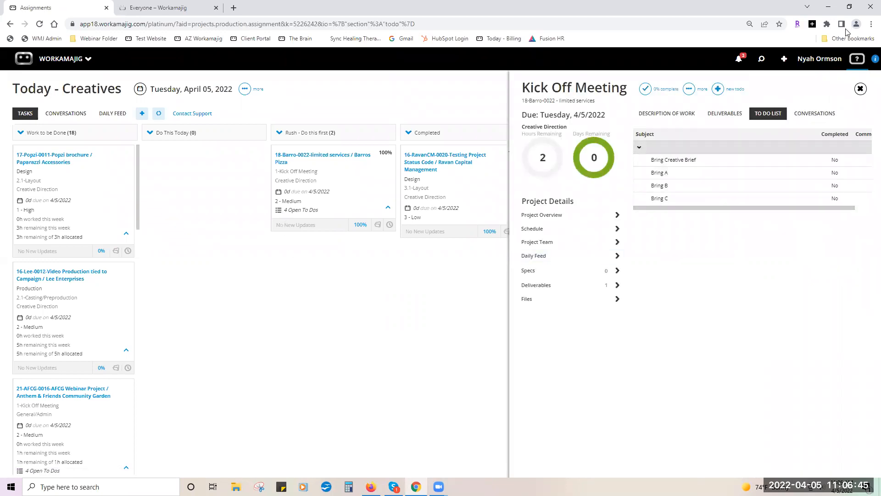
pyautogui.click(860, 88)
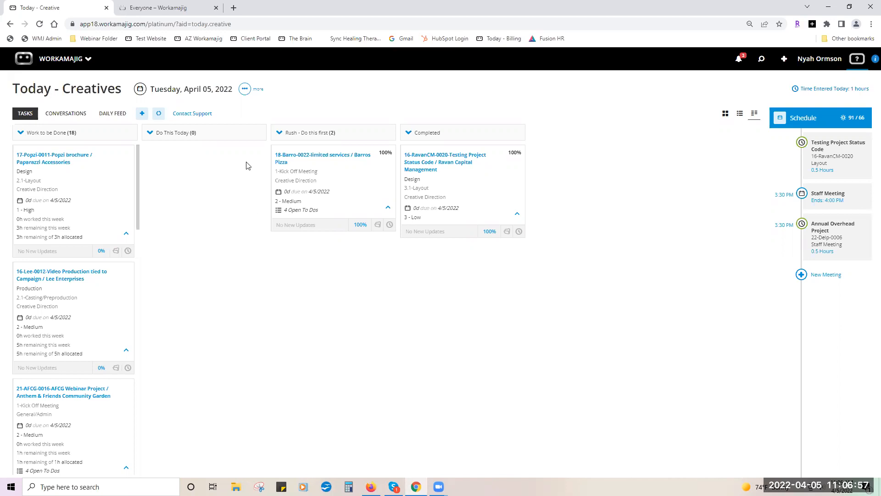
pyautogui.click(243, 90)
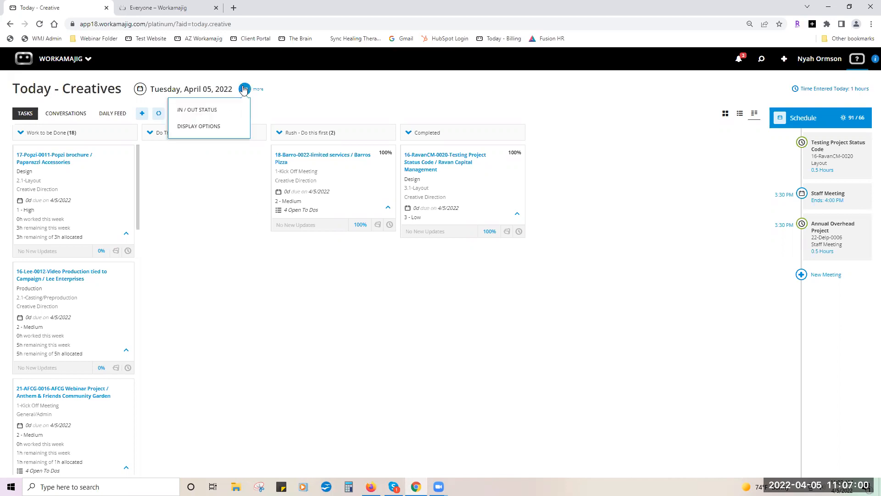
pyautogui.click(230, 110)
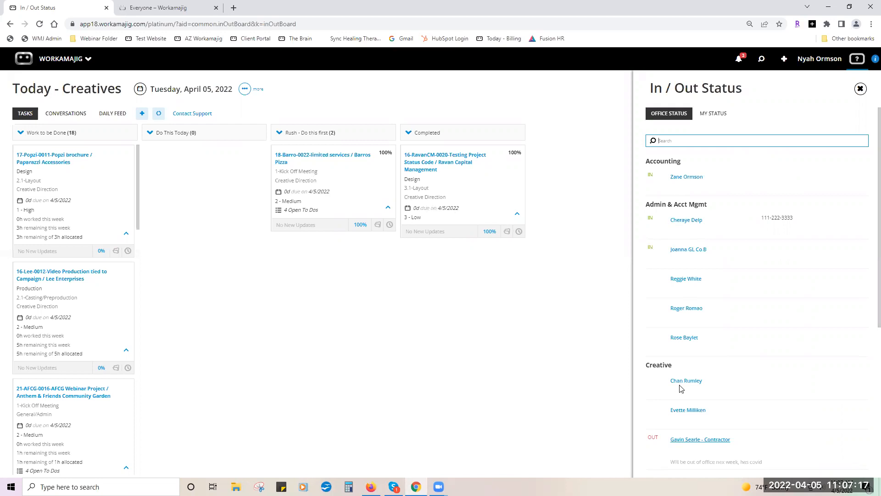
pyautogui.click(717, 117)
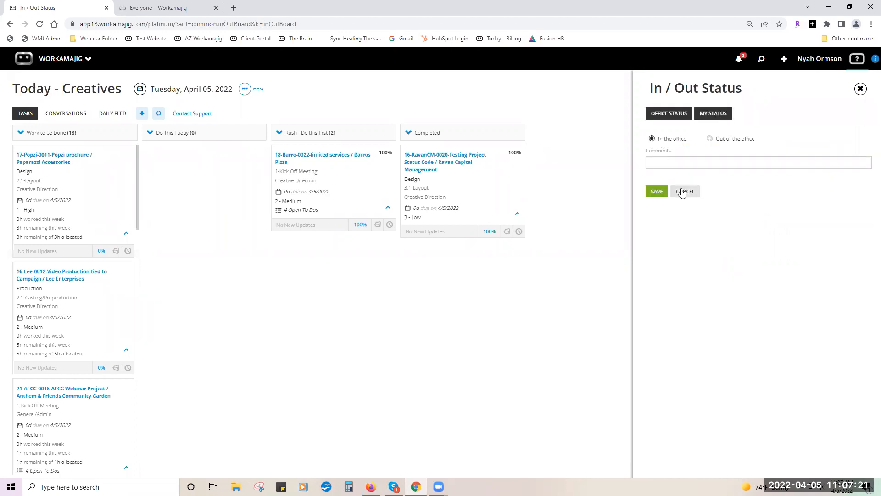
pyautogui.click(711, 142)
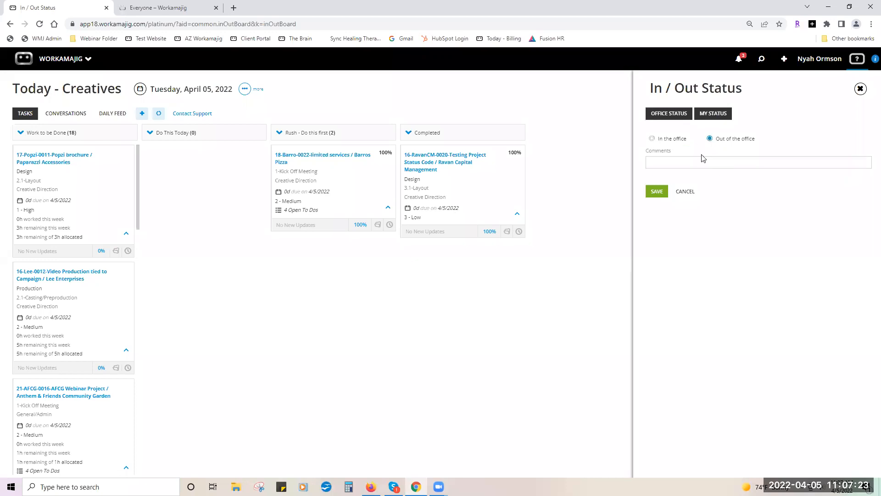
pyautogui.click(686, 192)
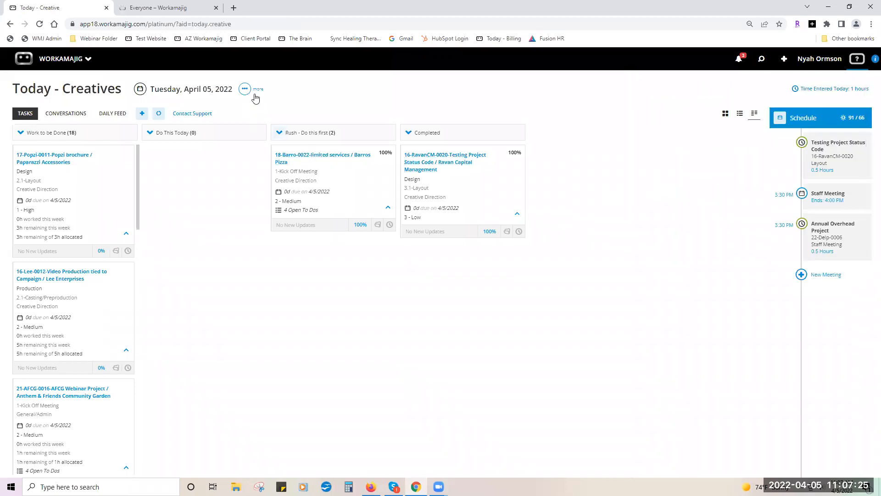
pyautogui.click(244, 90)
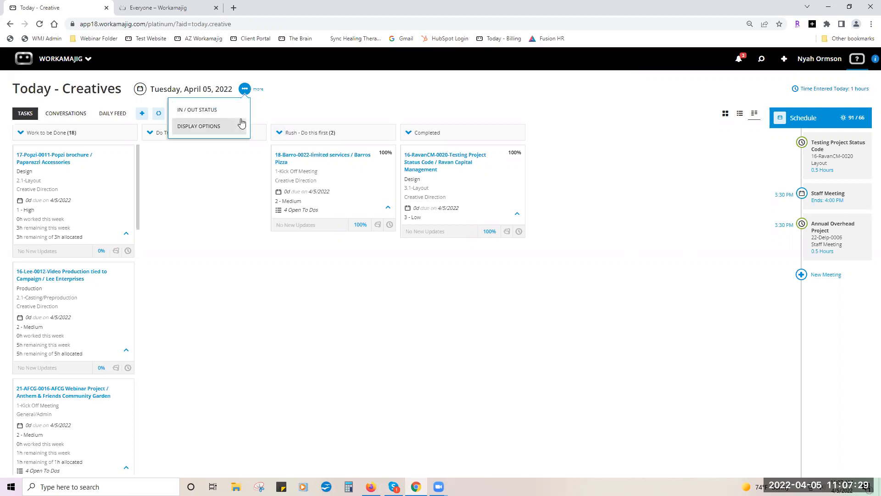
pyautogui.click(296, 105)
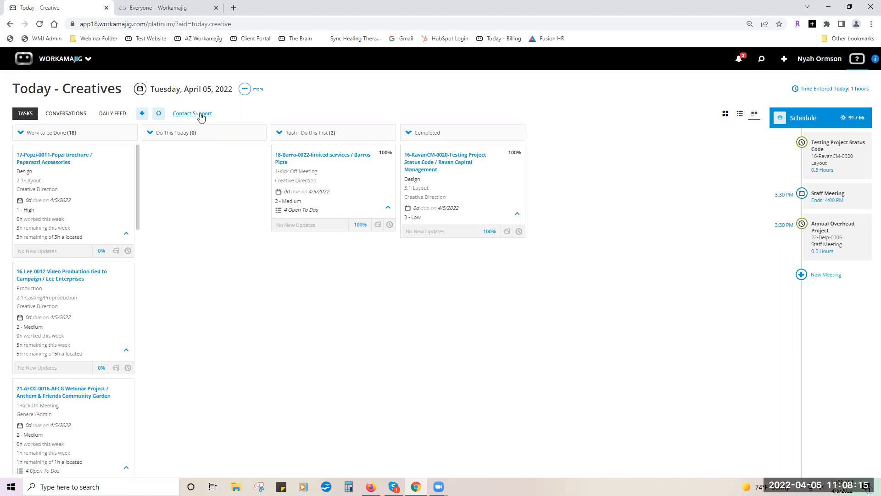
# Open the project Conversations list and expand the New post conversation to read its message.
pyautogui.click(64, 117)
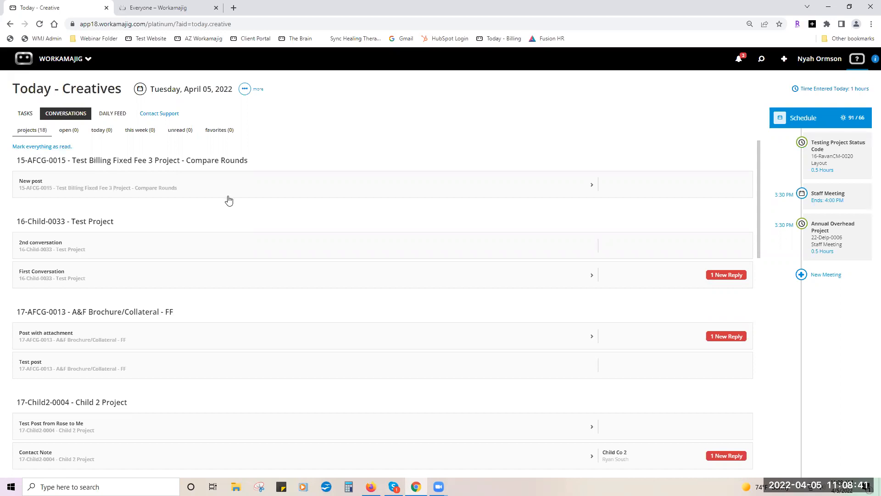
pyautogui.click(243, 189)
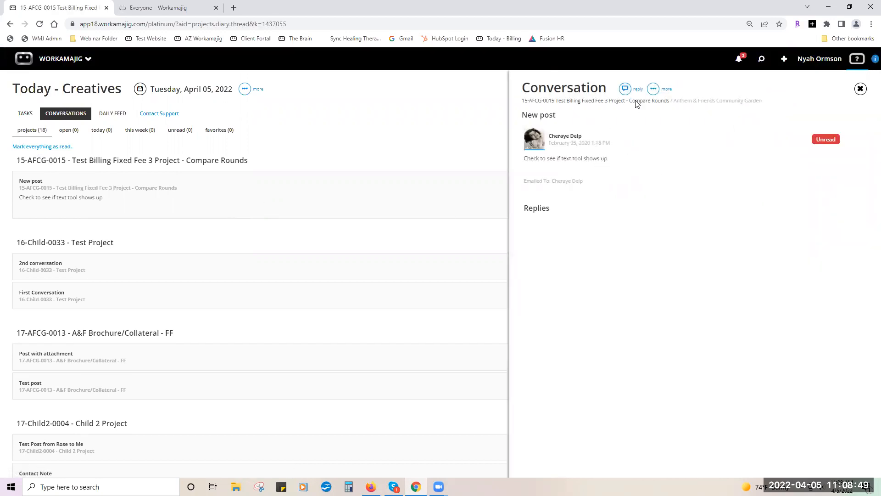
pyautogui.click(653, 91)
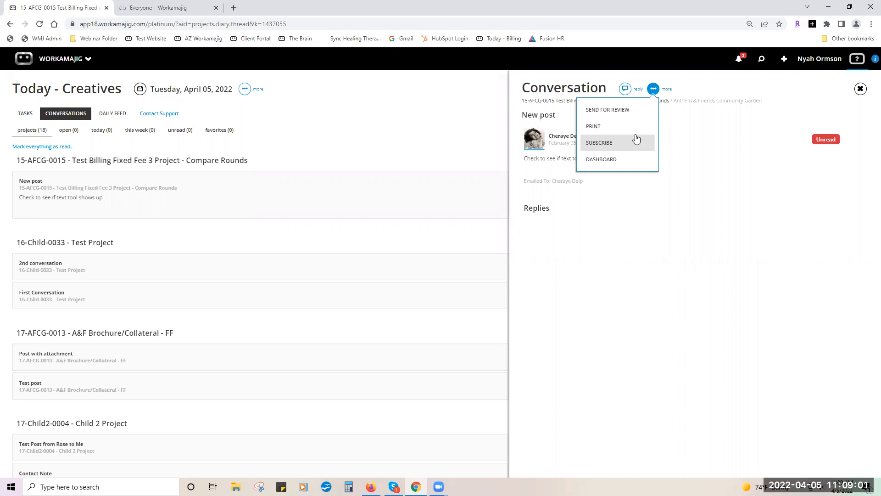
pyautogui.click(861, 89)
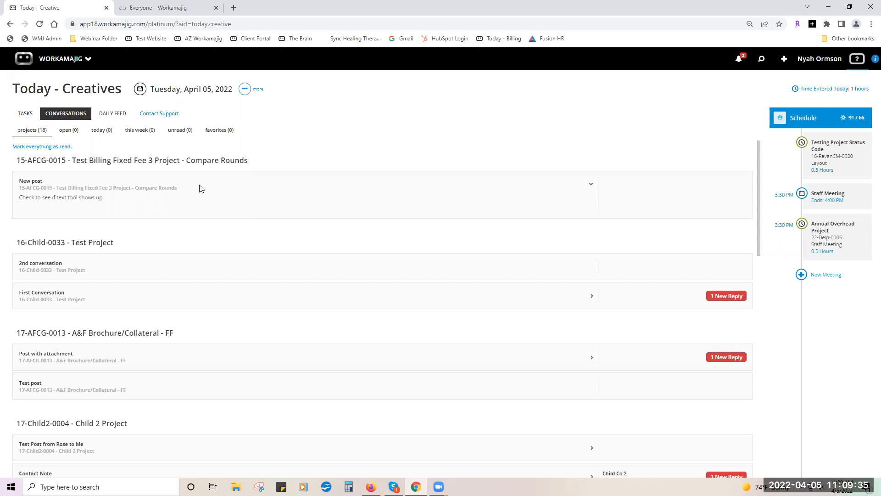
# Switch to the Daily Feed and check the recently viewed 18-Barro-0022 Kick Off Meeting task.
pyautogui.click(119, 115)
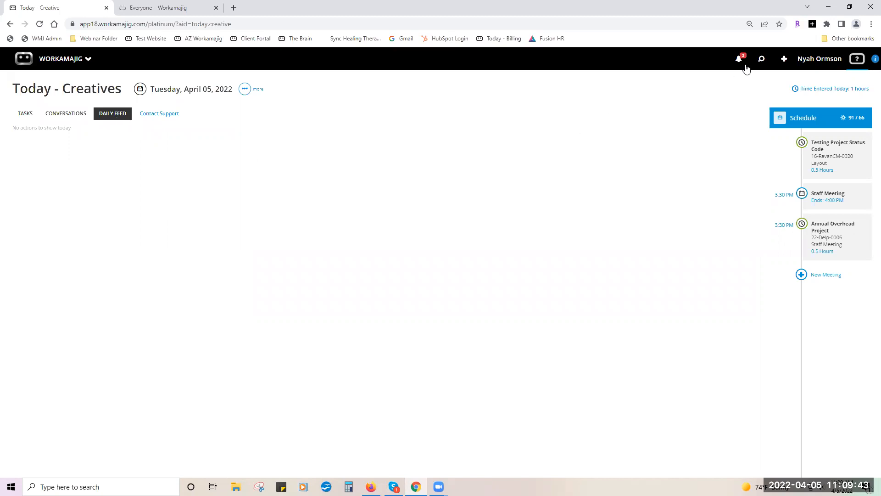
pyautogui.click(762, 58)
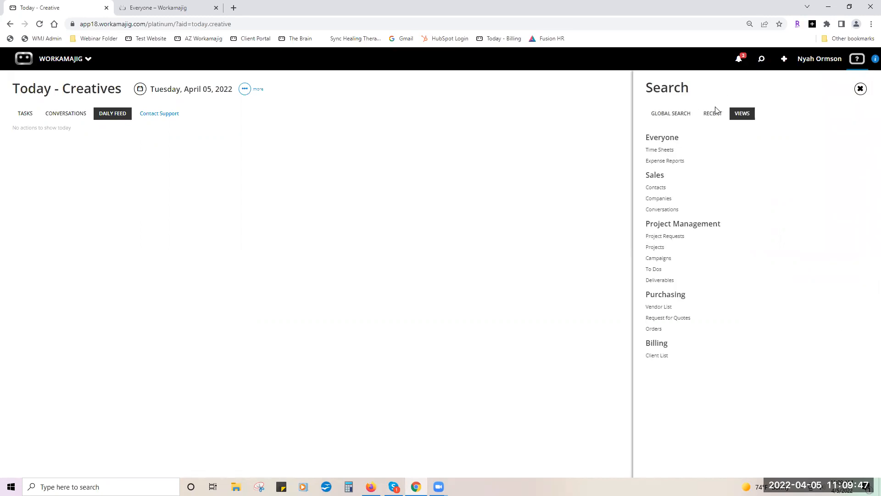
pyautogui.click(713, 115)
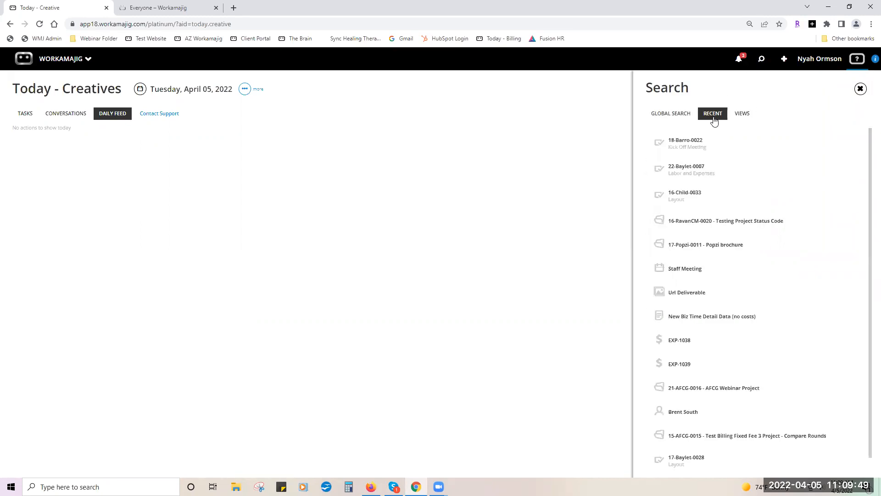
pyautogui.click(712, 149)
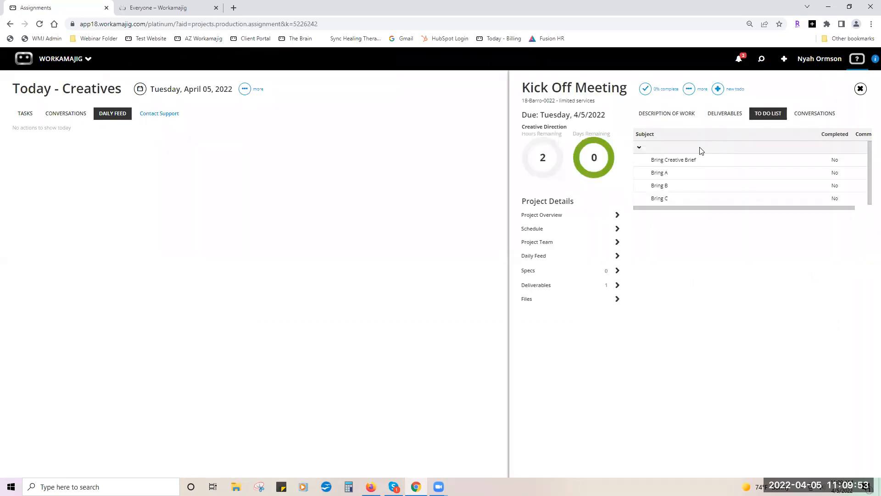
pyautogui.click(860, 89)
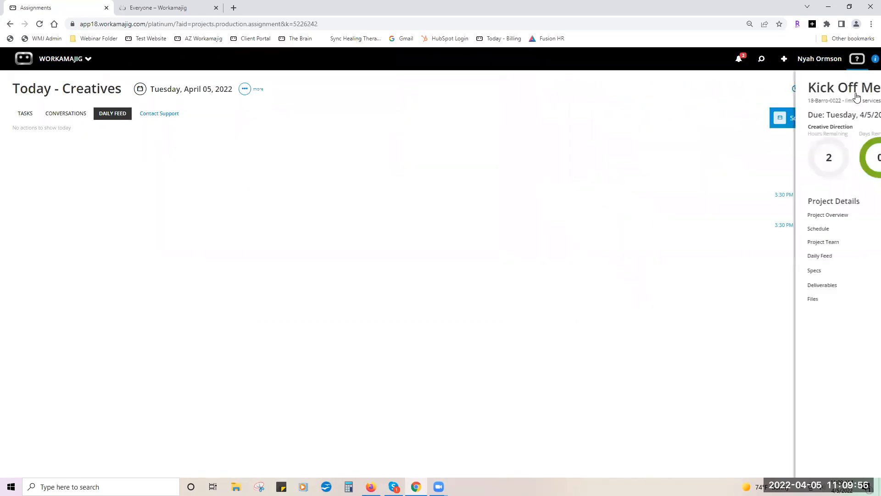
# Upload Hedgehog.jpg to the recently viewed project's Files, then close back to Today - Creatives.
pyautogui.click(761, 59)
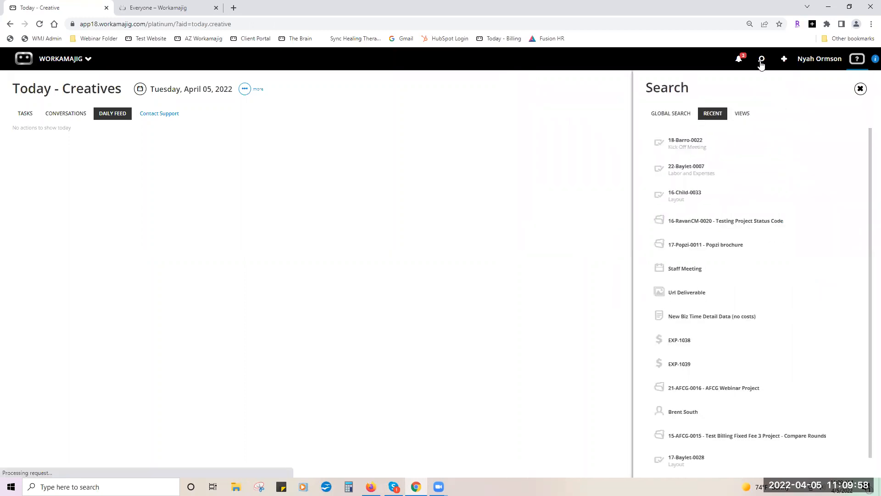
pyautogui.click(698, 222)
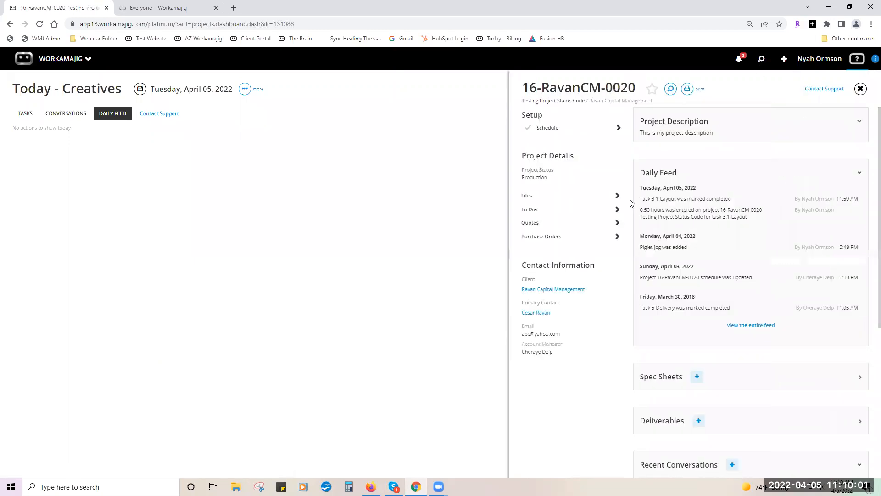
pyautogui.click(581, 195)
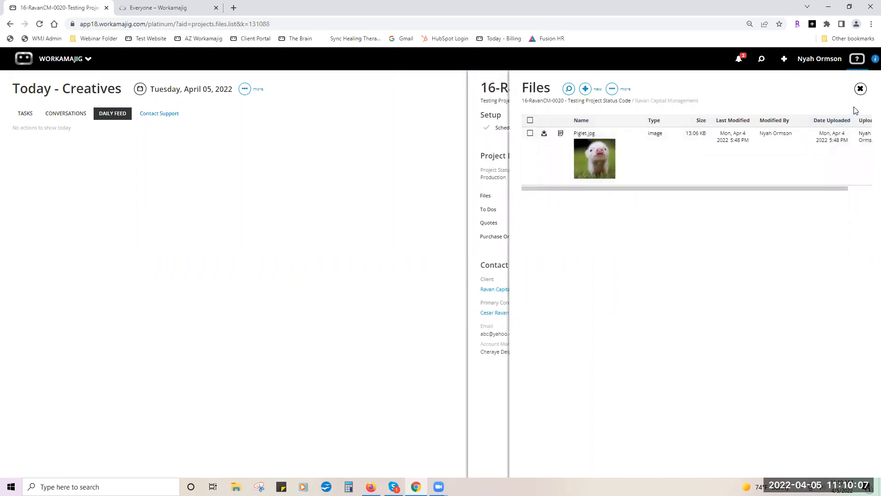
pyautogui.click(584, 89)
pyautogui.click(581, 109)
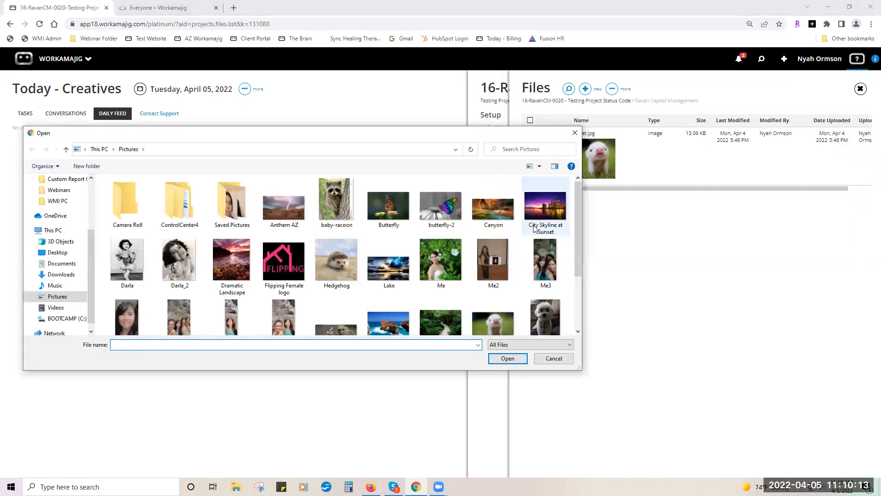
pyautogui.doubleClick(347, 259)
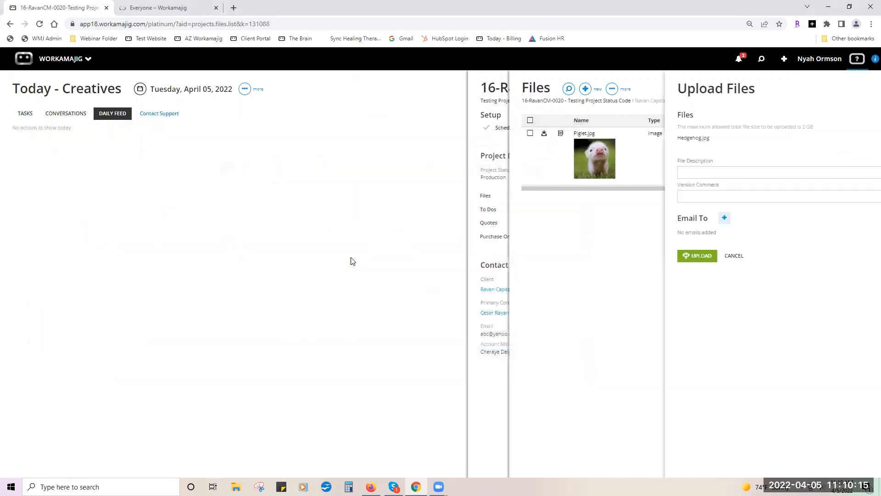
pyautogui.click(653, 255)
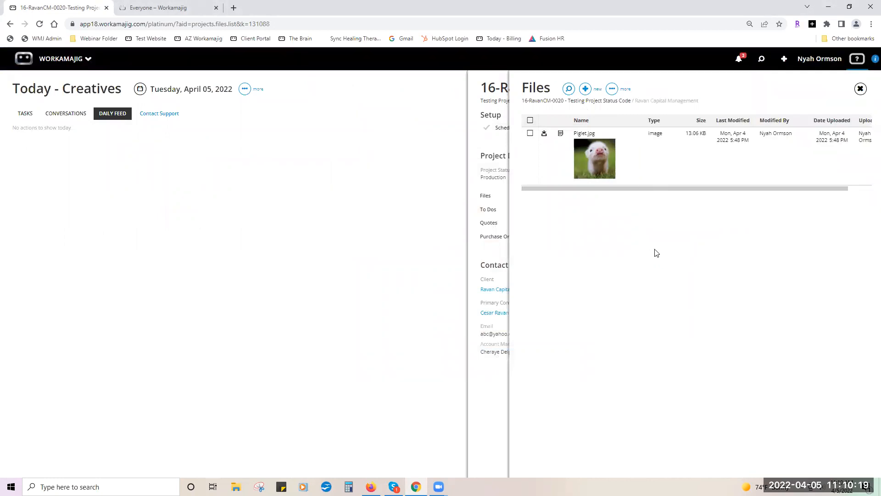
pyautogui.click(860, 90)
pyautogui.click(860, 90)
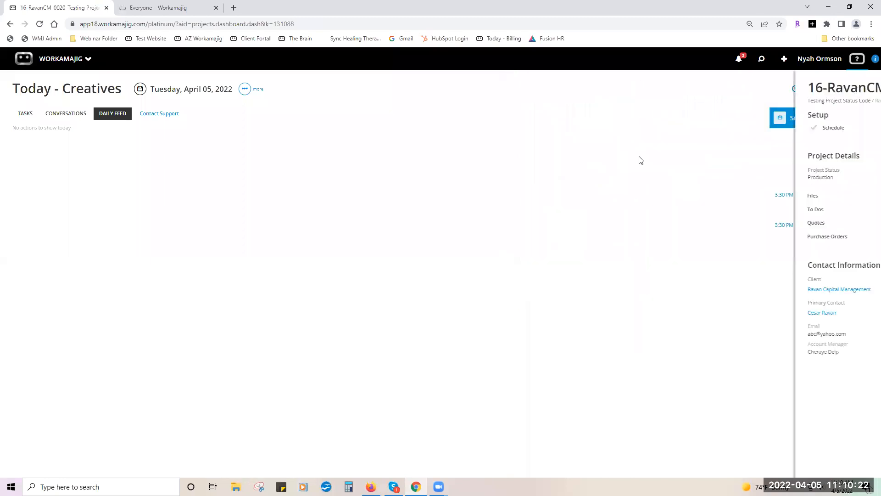
# Reload the Today page, dismiss the welcome message, and show the Daily Feed.
pyautogui.click(40, 24)
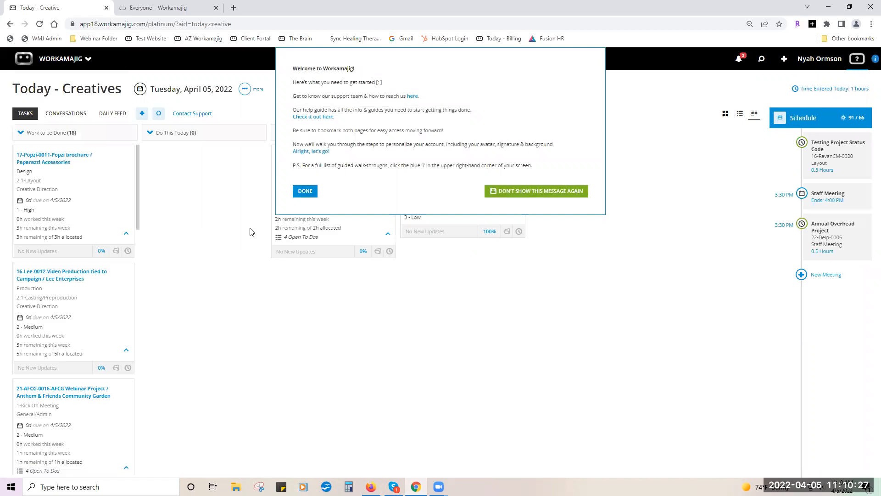
pyautogui.click(307, 191)
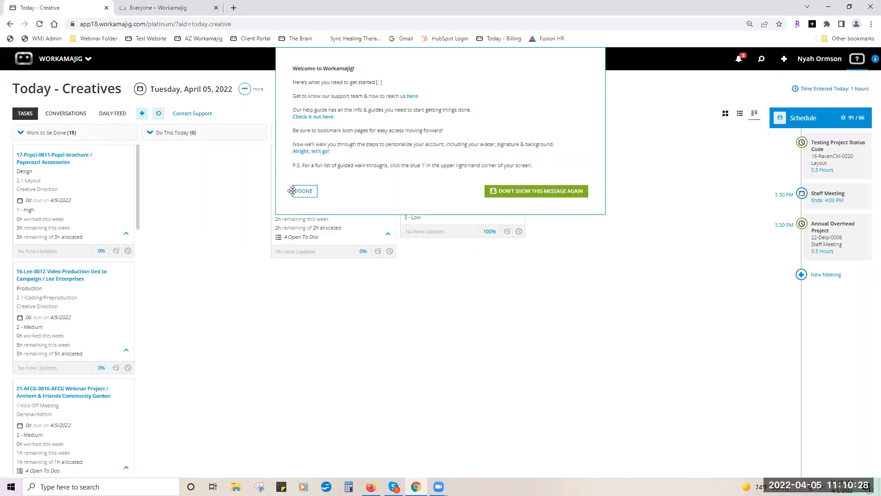
pyautogui.click(108, 115)
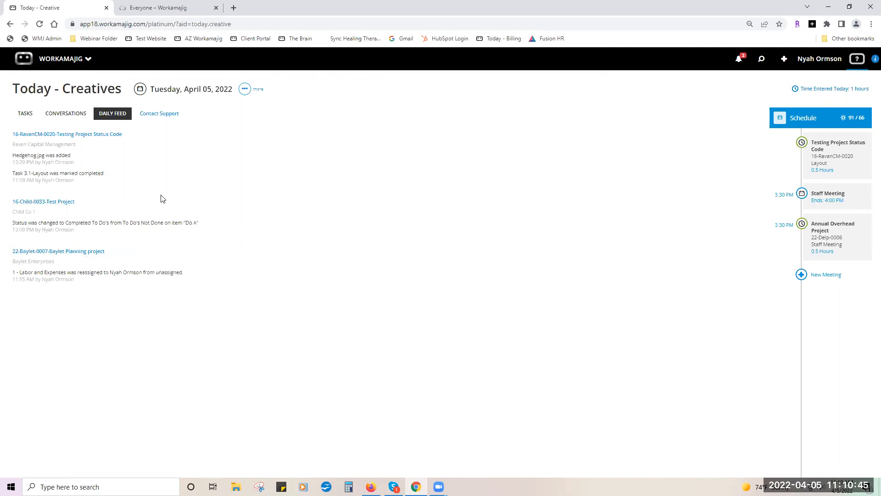
# Change the Today page date to April 1, then to Monday, April 4, 2022.
pyautogui.click(140, 90)
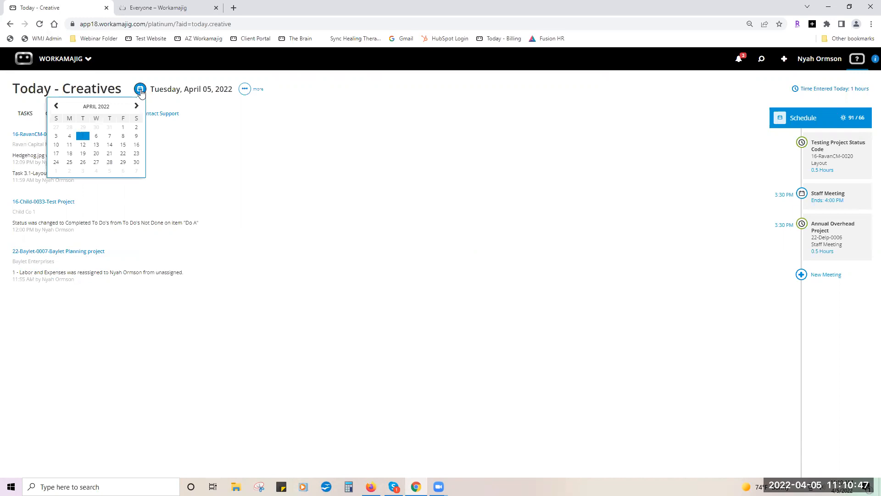
pyautogui.click(123, 128)
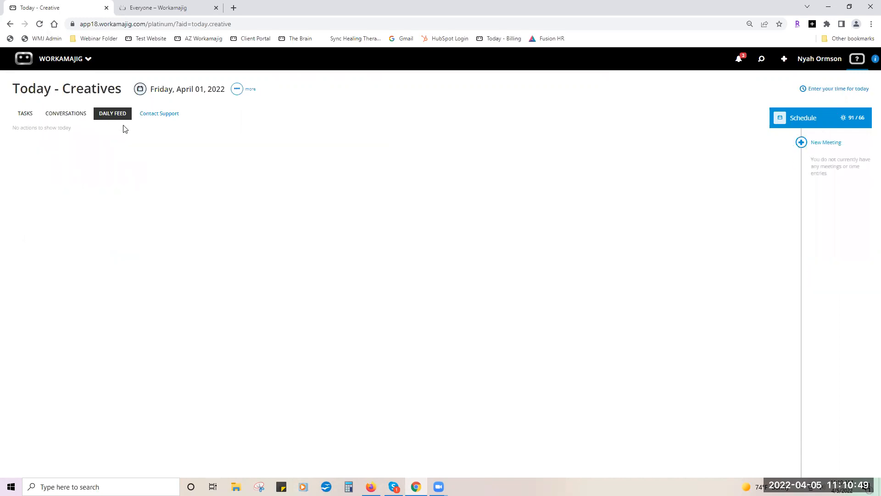
pyautogui.click(140, 91)
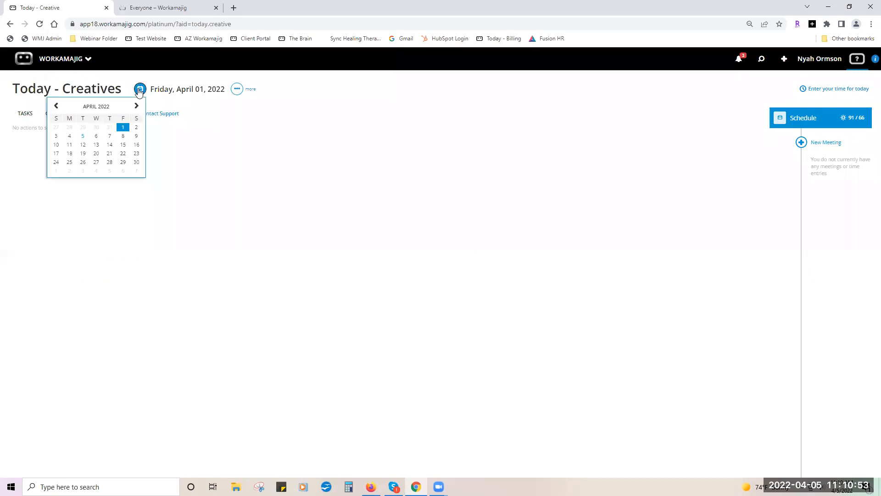
pyautogui.click(69, 137)
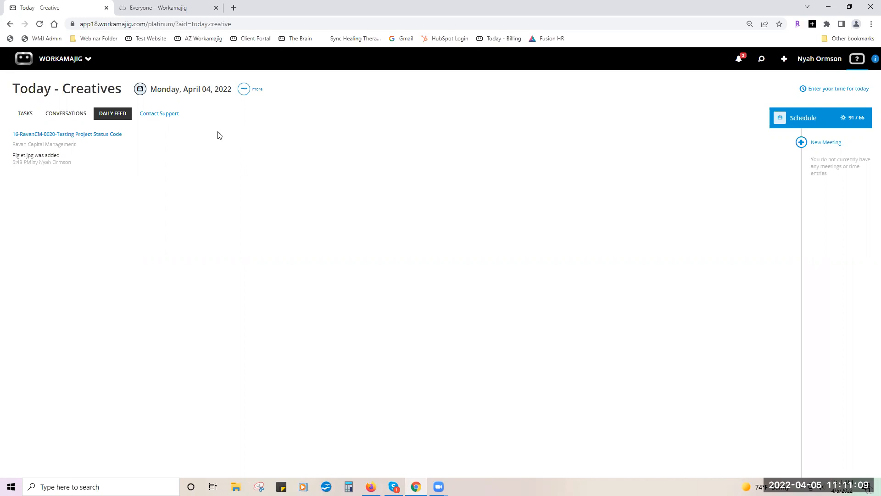
# Open today's timesheet in day view for April 05, 2022 and insert a blank row.
pyautogui.click(812, 90)
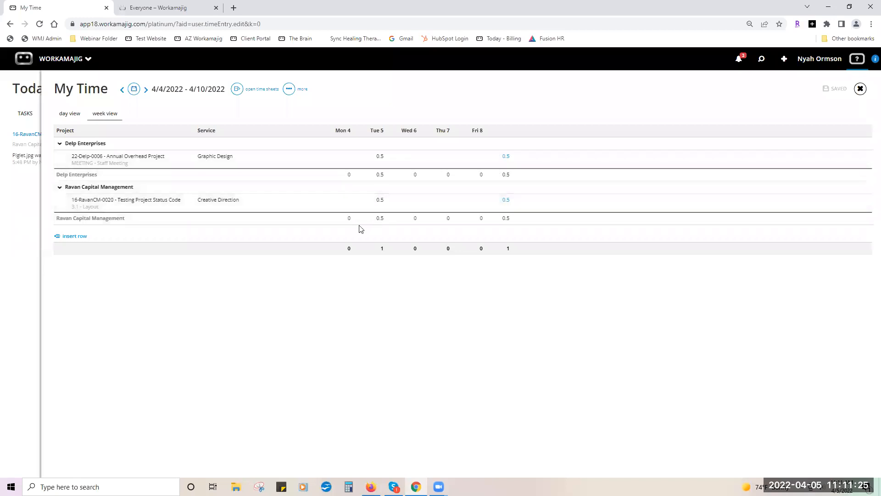
pyautogui.click(73, 115)
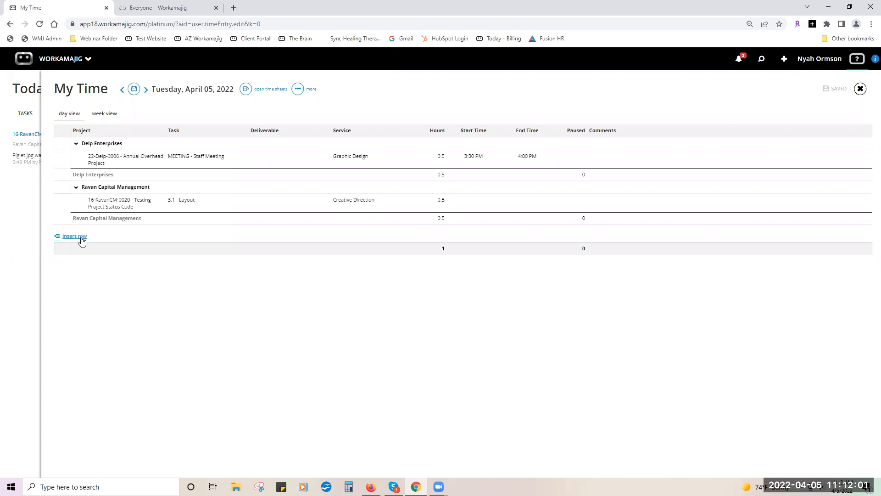
pyautogui.click(80, 237)
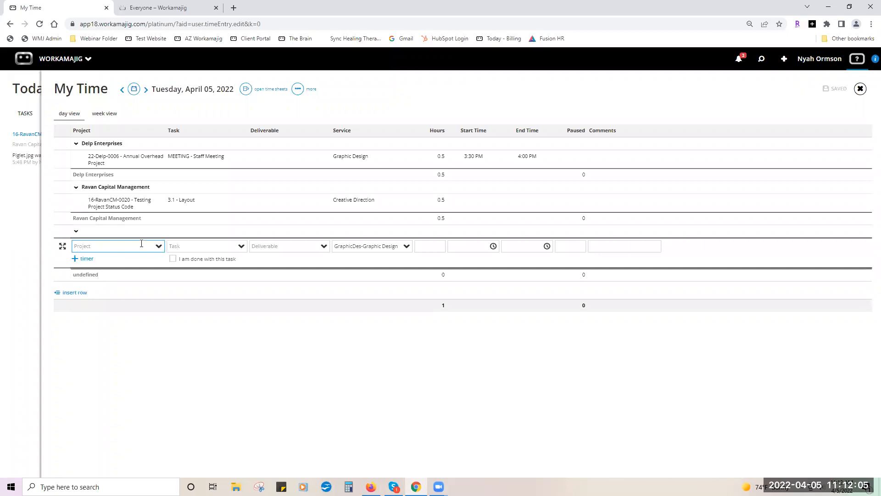
# Log 8 hours of Company Holiday on 20-Delp-0004 Overhead Admin Project for April 05.
pyautogui.write('over')
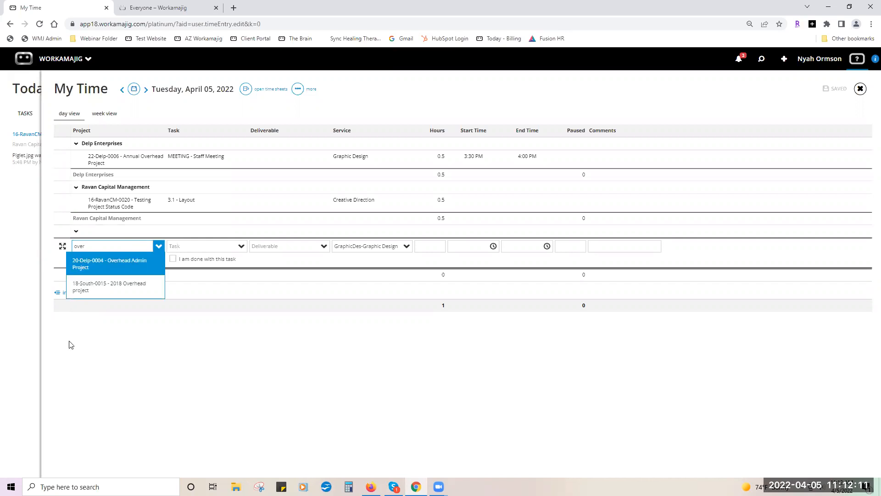
pyautogui.click(101, 270)
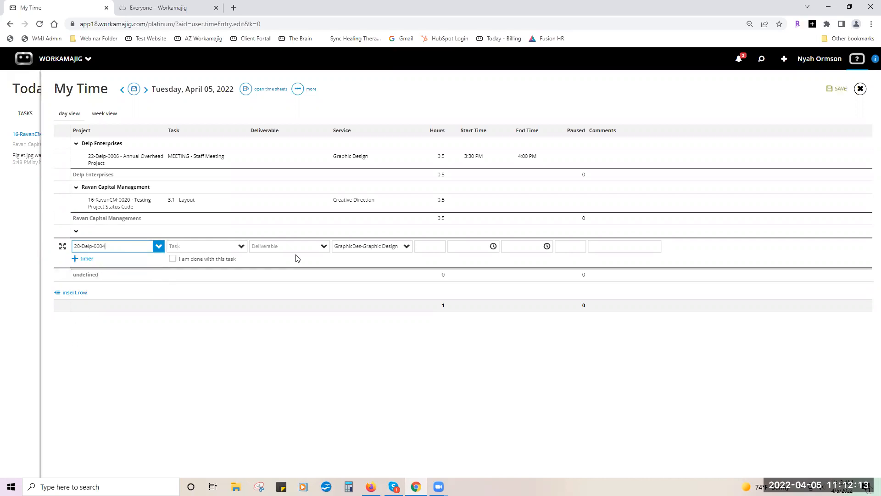
pyautogui.click(241, 247)
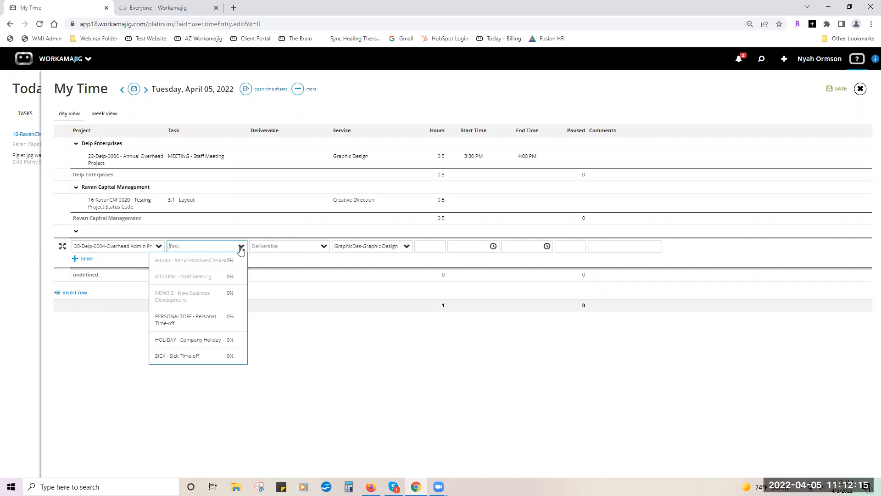
pyautogui.click(184, 340)
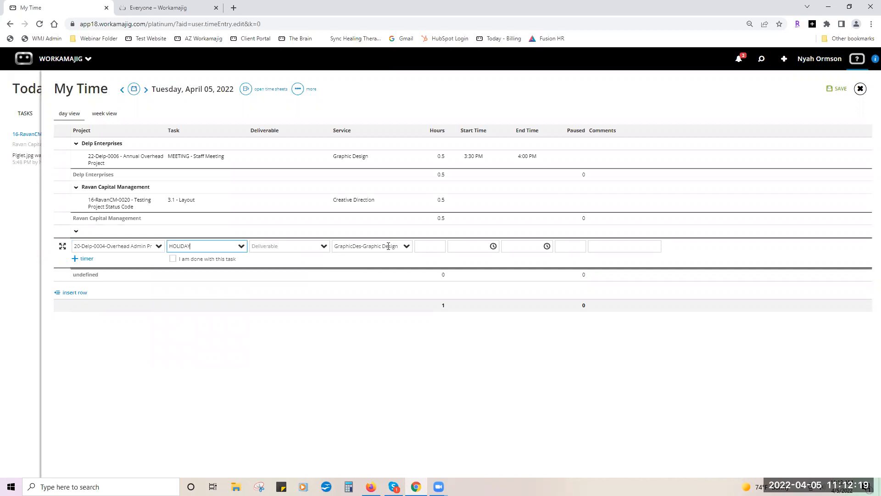
pyautogui.click(426, 246)
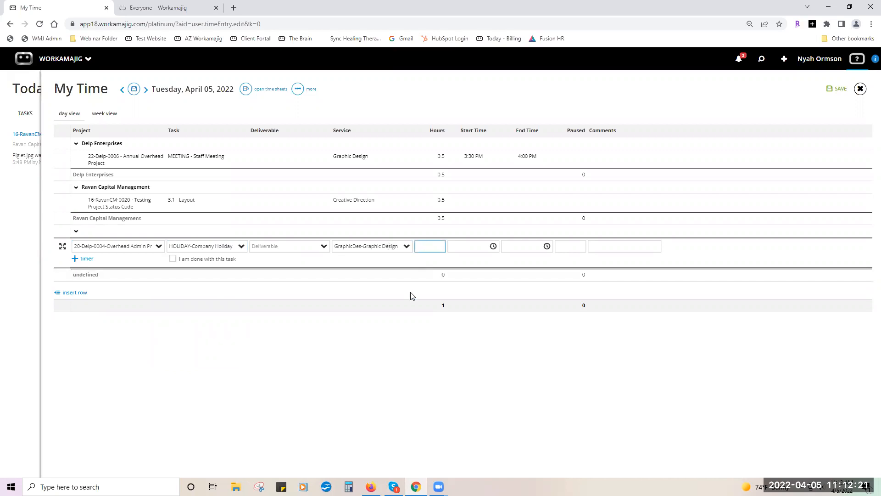
pyautogui.write('8')
pyautogui.click(395, 350)
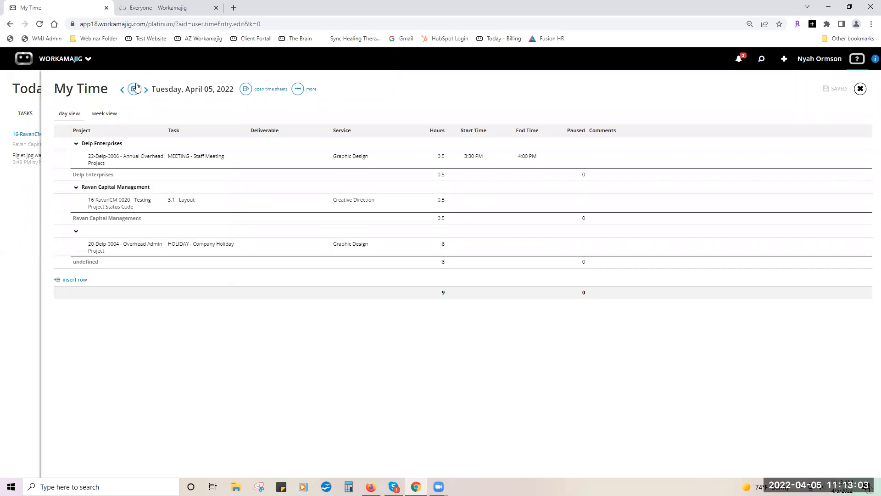
# Browse back to April 03, return to April 05, and open the time sheets for approval.
pyautogui.click(122, 90)
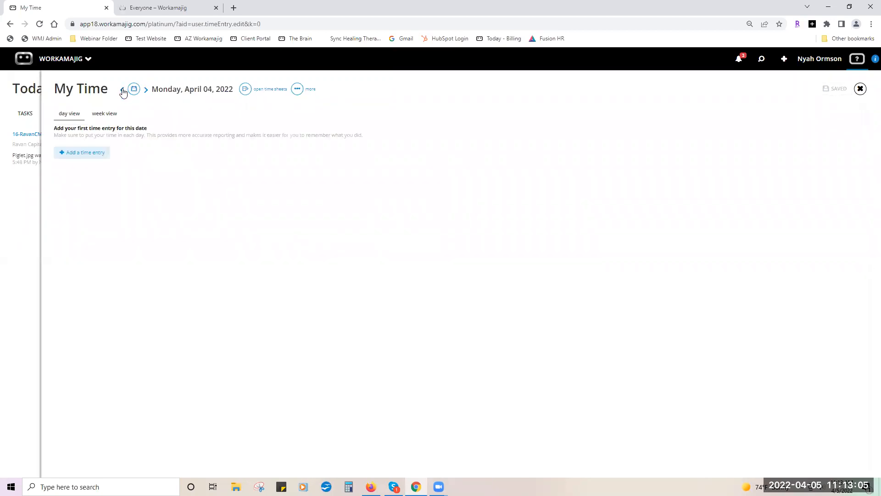
pyautogui.click(123, 91)
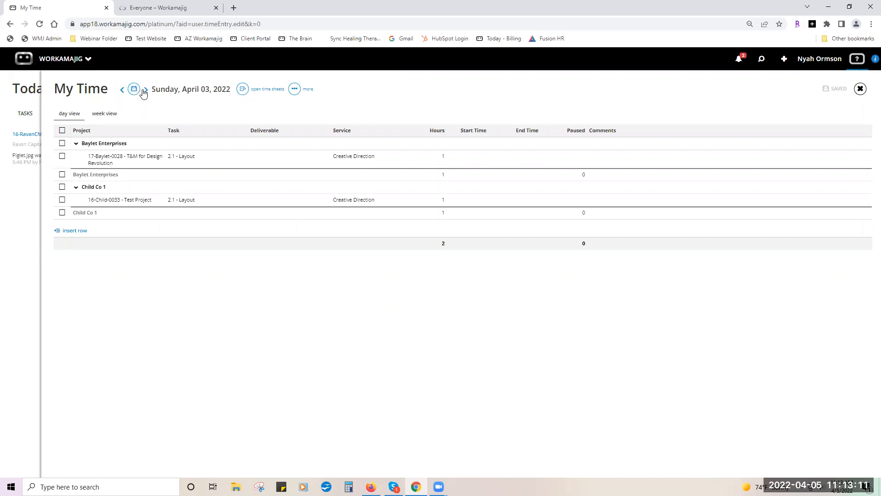
pyautogui.click(144, 90)
pyautogui.click(144, 90)
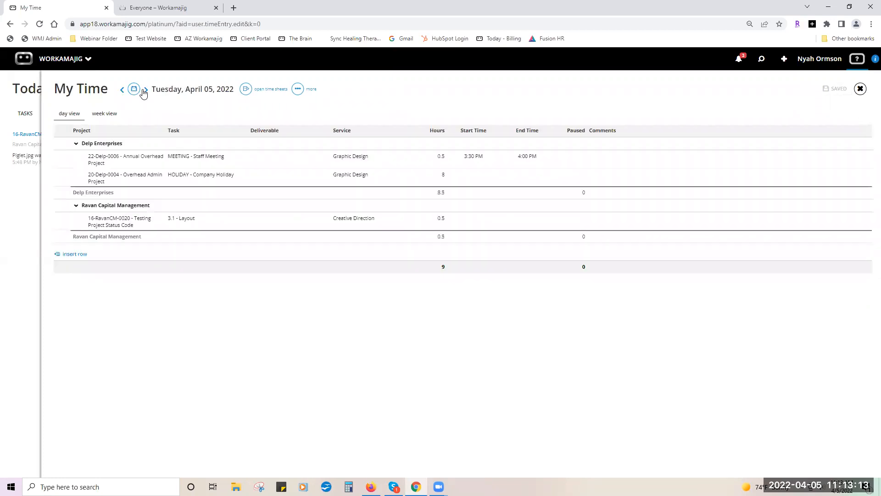
pyautogui.click(133, 89)
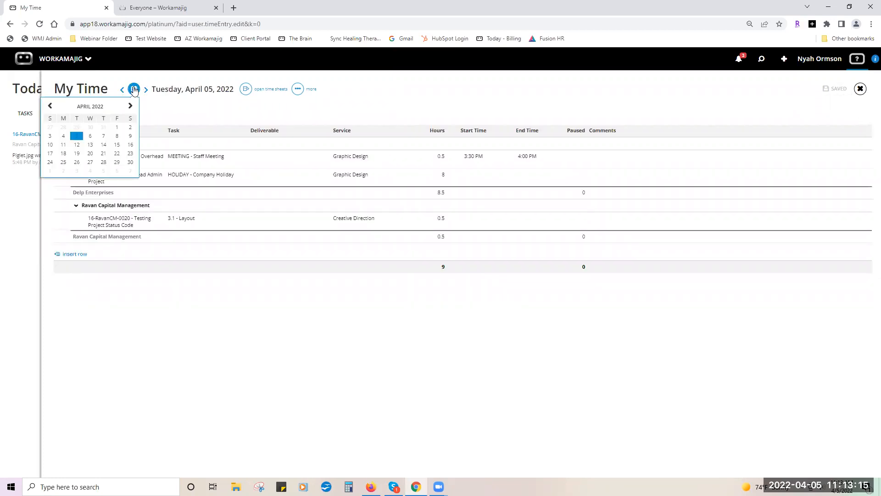
pyautogui.click(175, 102)
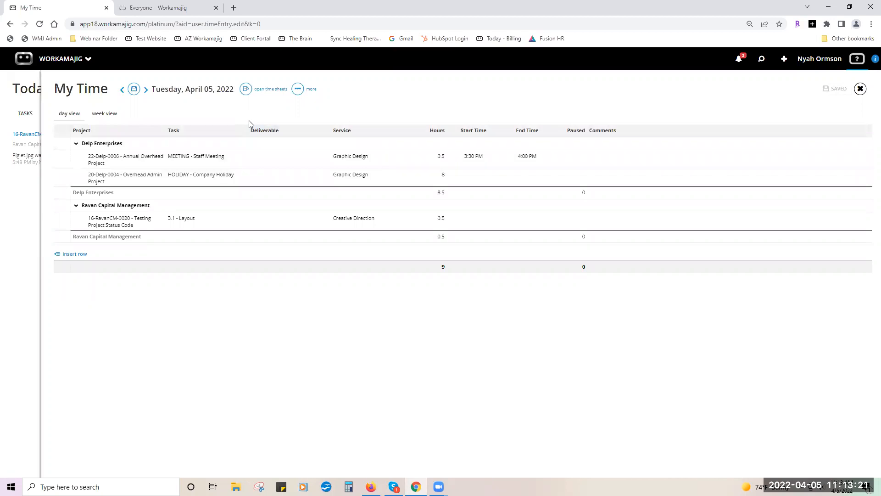
pyautogui.click(246, 91)
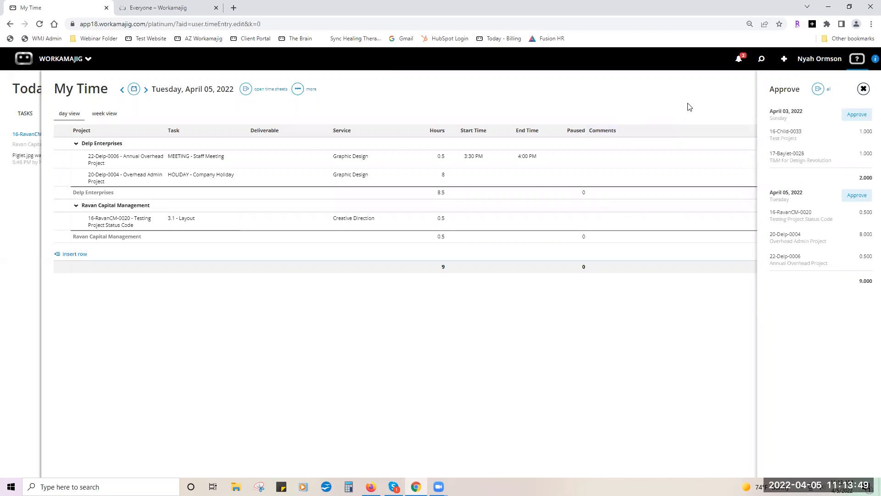
# Close the Approve panel, check the timesheet Display Options, then exit My Time to Today.
pyautogui.click(863, 89)
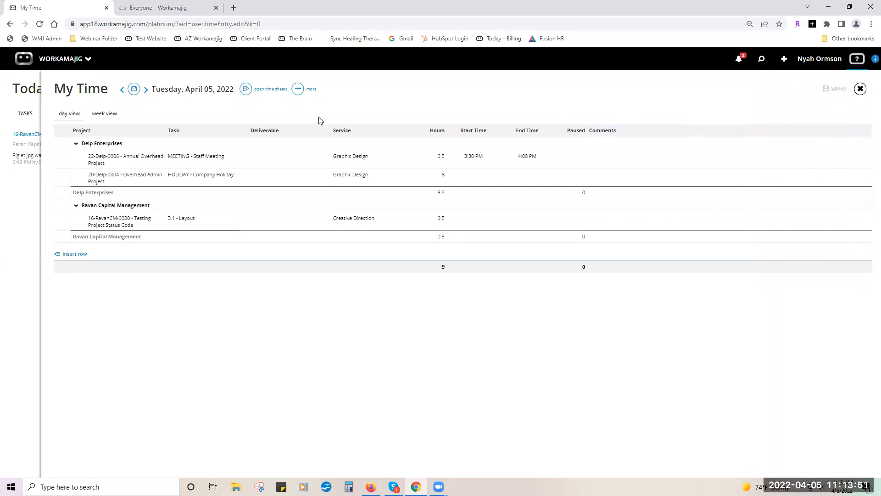
pyautogui.click(300, 89)
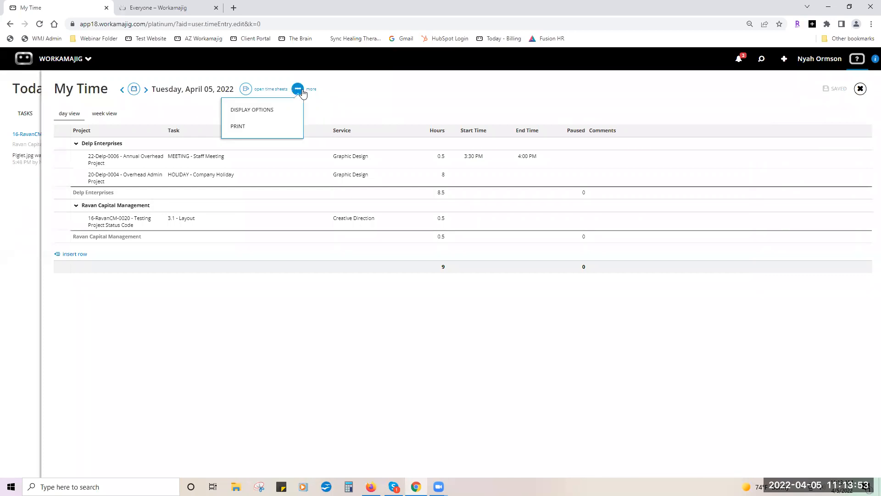
pyautogui.click(289, 110)
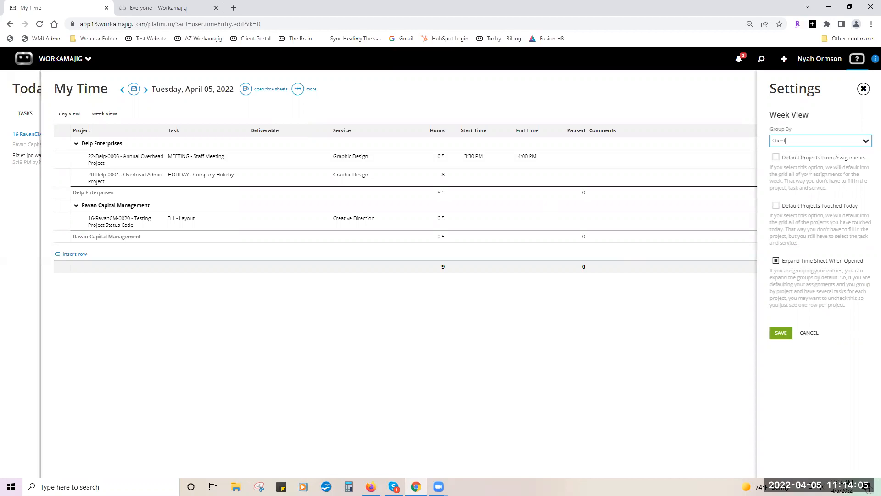
pyautogui.click(863, 90)
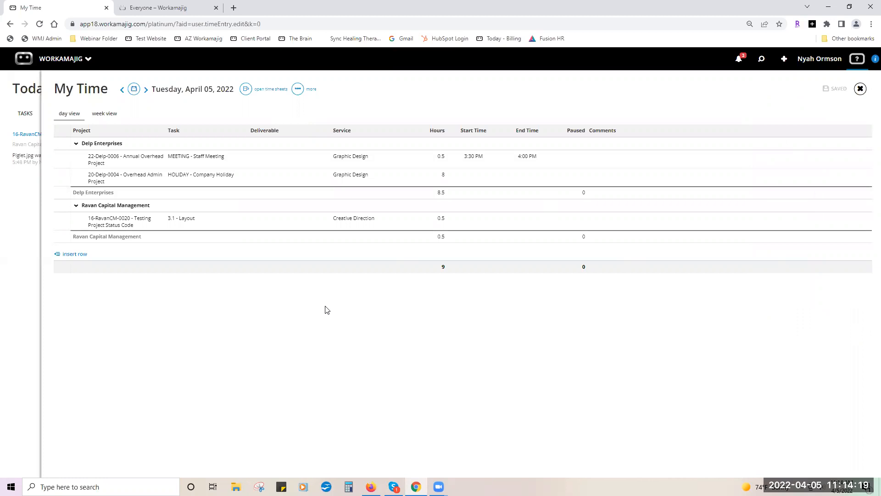
pyautogui.click(861, 89)
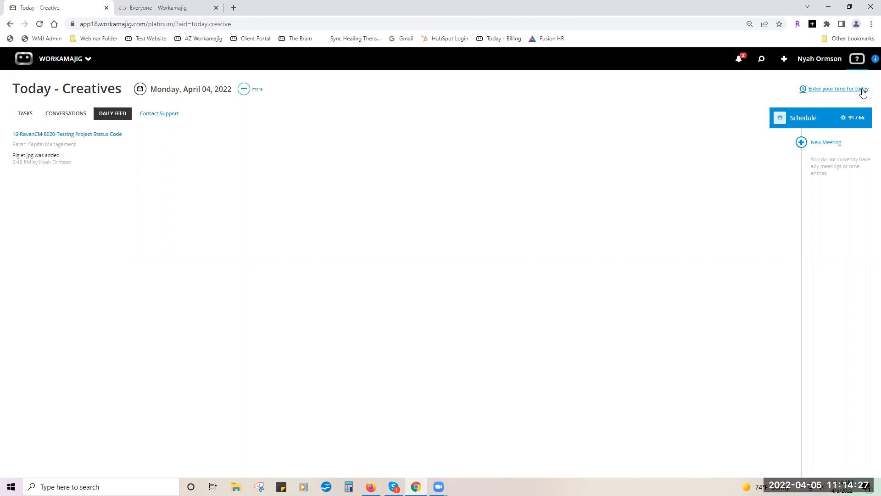
pyautogui.click(853, 120)
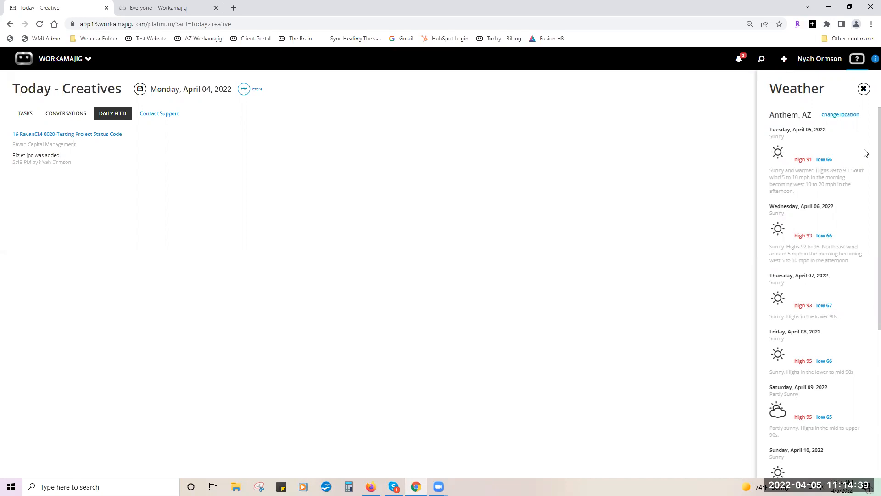
pyautogui.click(863, 89)
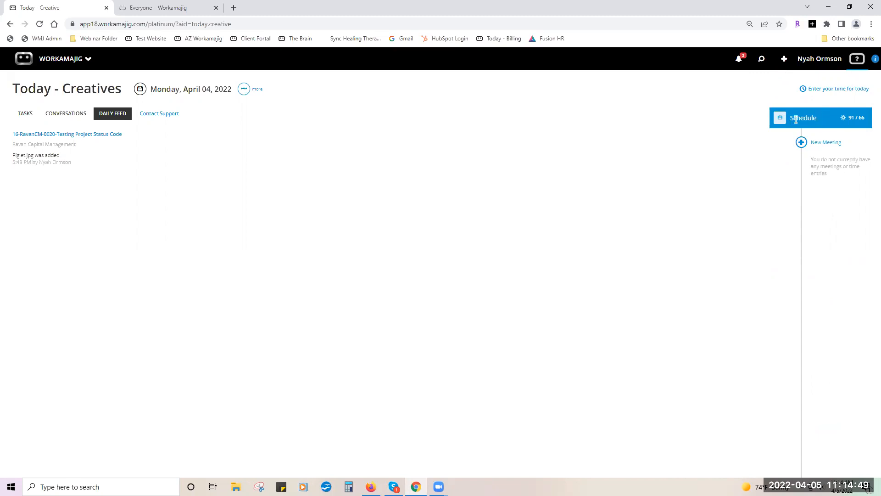
# Create a meeting titled 'Meeting' dated April 6, 2022 and save it.
pyautogui.click(801, 143)
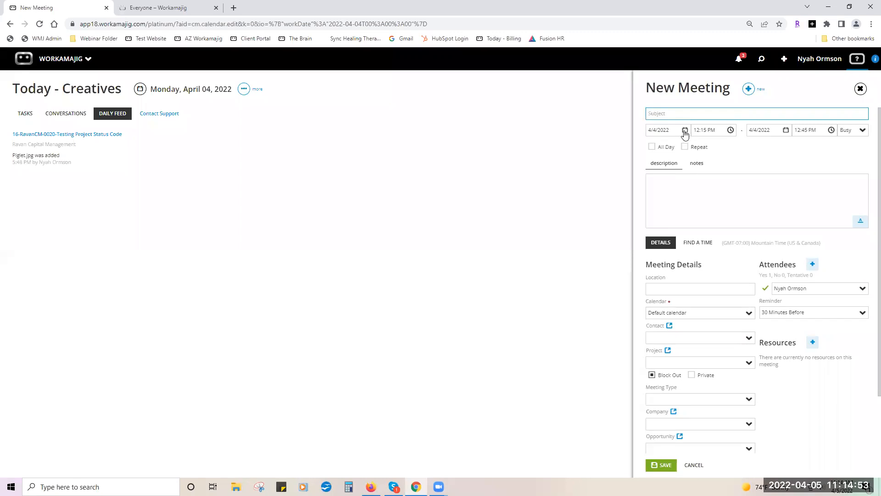
pyautogui.click(685, 131)
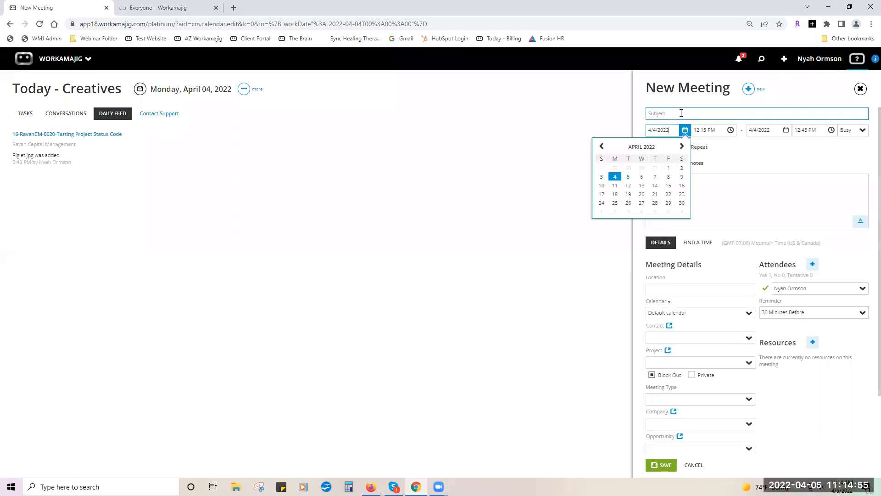
pyautogui.click(681, 113)
pyautogui.write('Me')
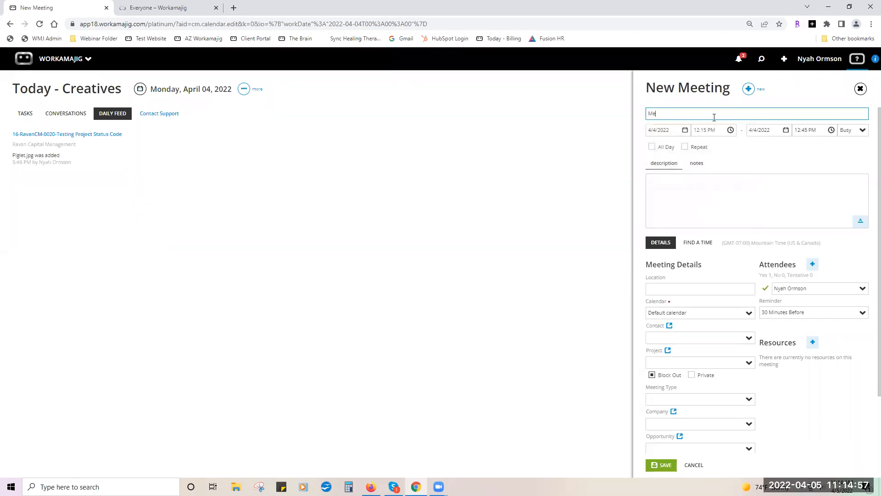
pyautogui.click(684, 131)
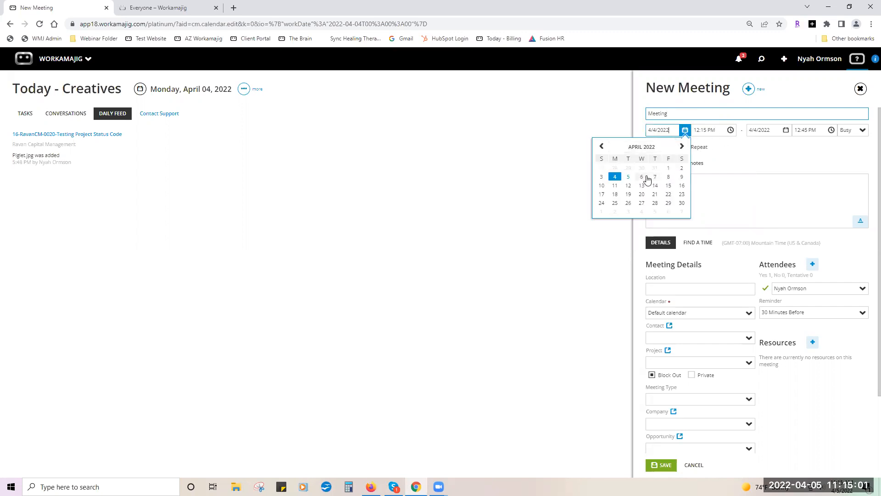
pyautogui.click(642, 178)
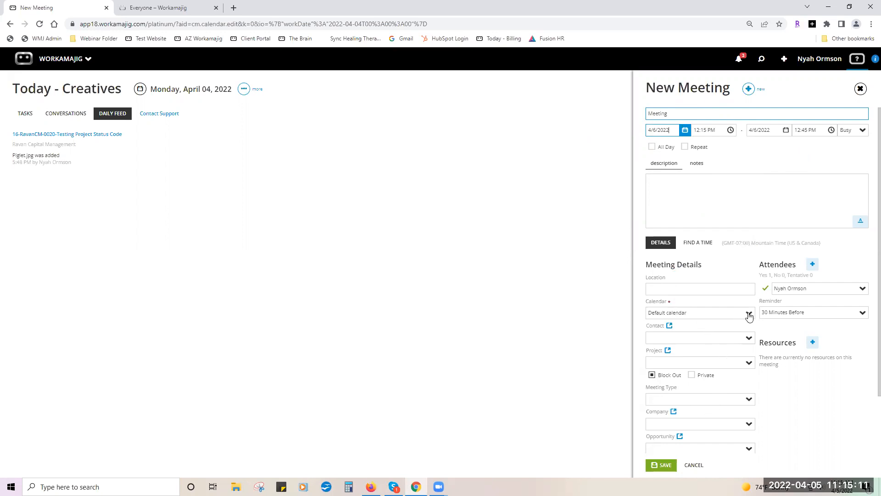
pyautogui.click(665, 465)
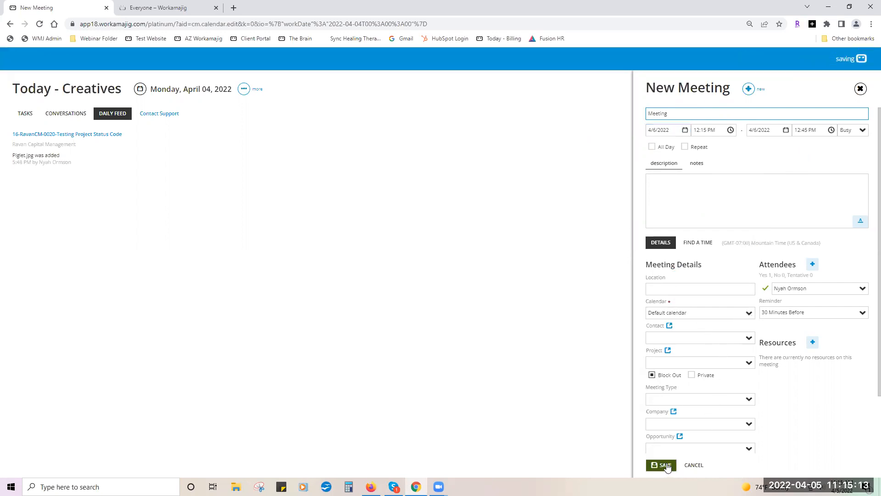
pyautogui.click(853, 60)
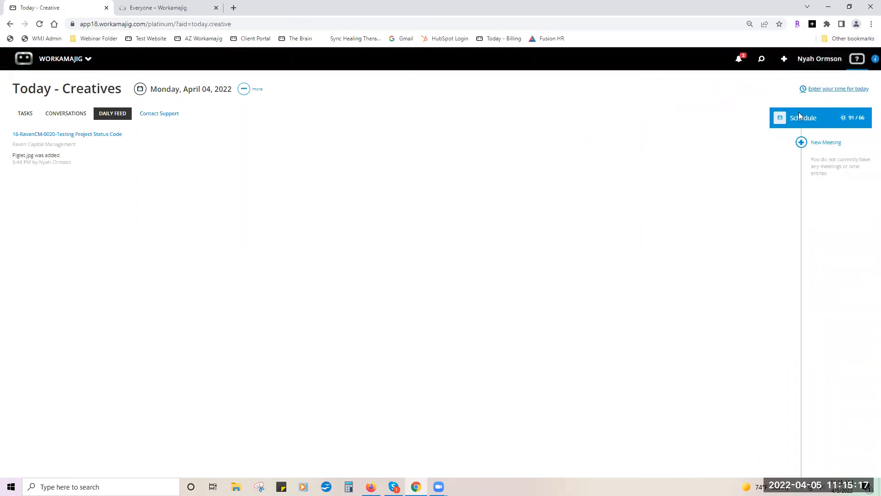
# Discard a second new meeting form, then open and close the schedule calendar.
pyautogui.click(801, 143)
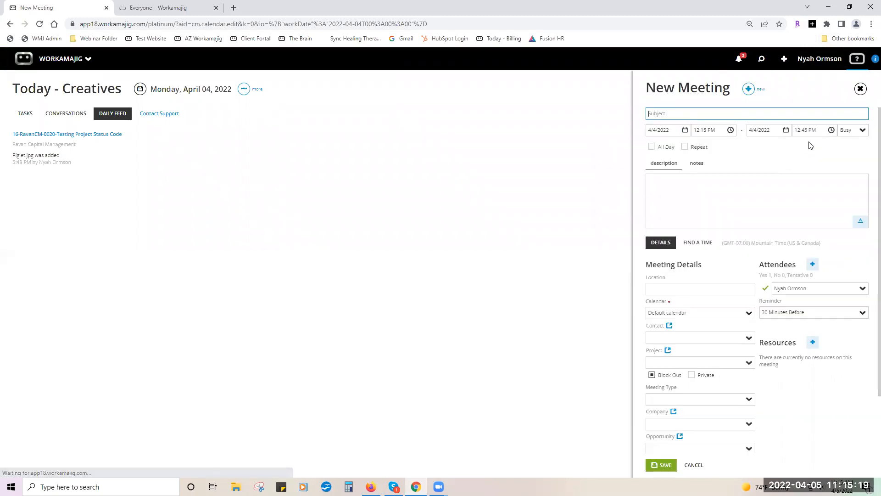
pyautogui.click(860, 89)
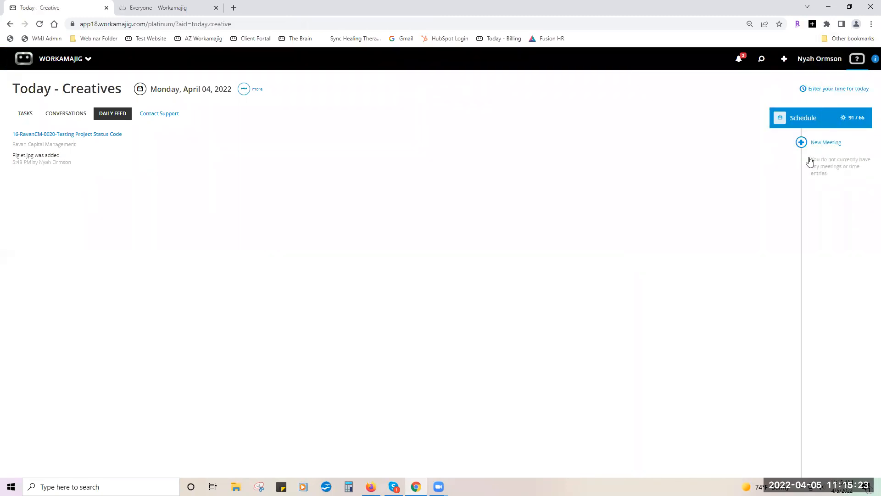
pyautogui.click(779, 119)
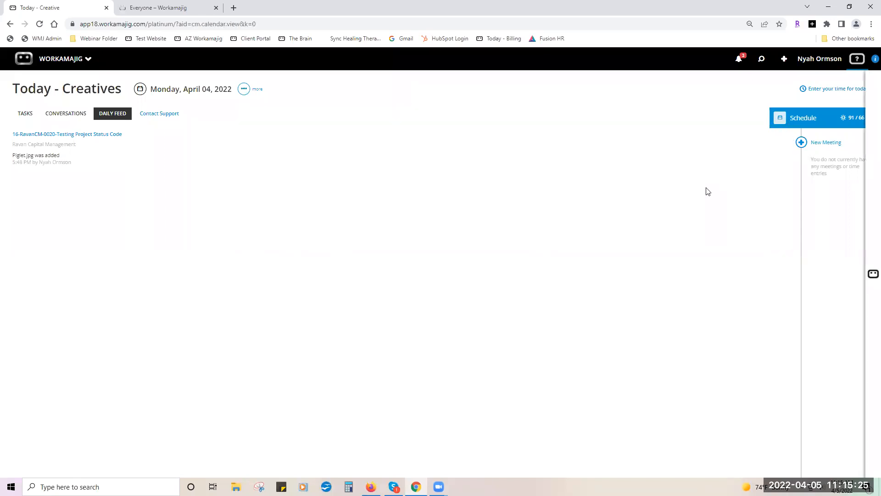
pyautogui.click(861, 89)
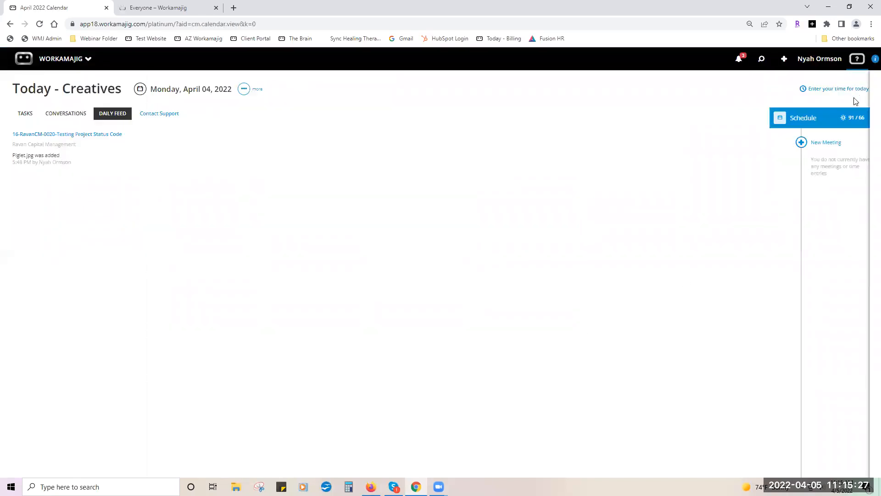
# Open the April 2022 calendar and view the April 05 3:30 PM Staff Meeting details.
pyautogui.click(780, 119)
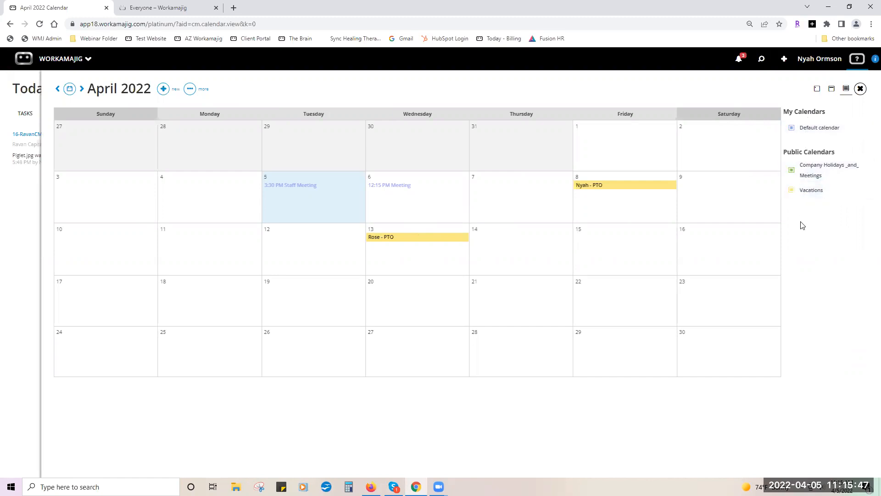
pyautogui.click(297, 187)
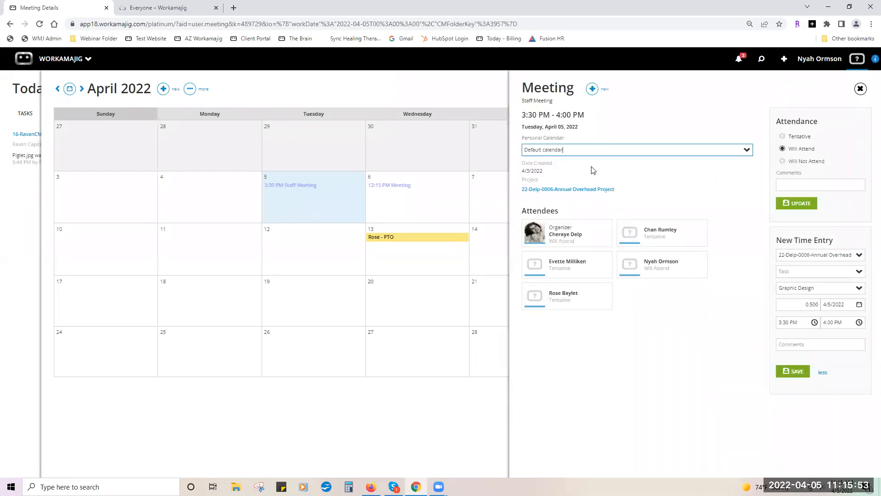
pyautogui.click(861, 89)
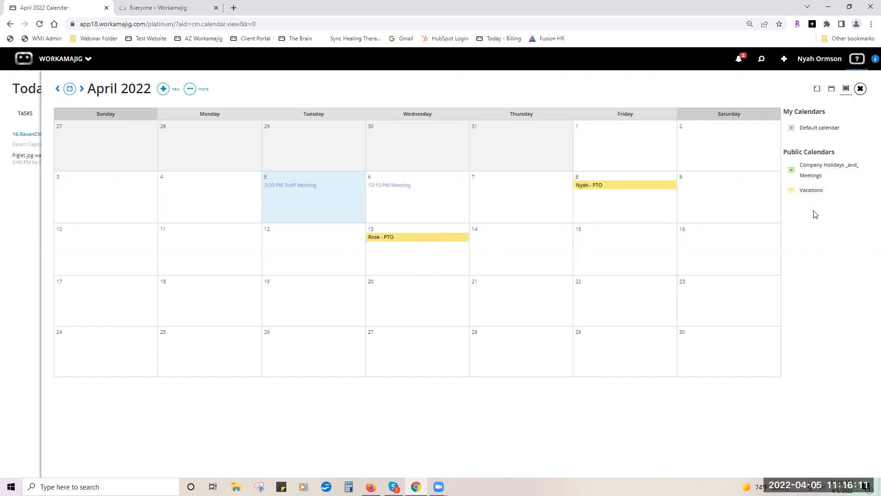
# Toggle the Vacations, Default and Company Holidays calendars and advance to May 2022.
pyautogui.click(792, 190)
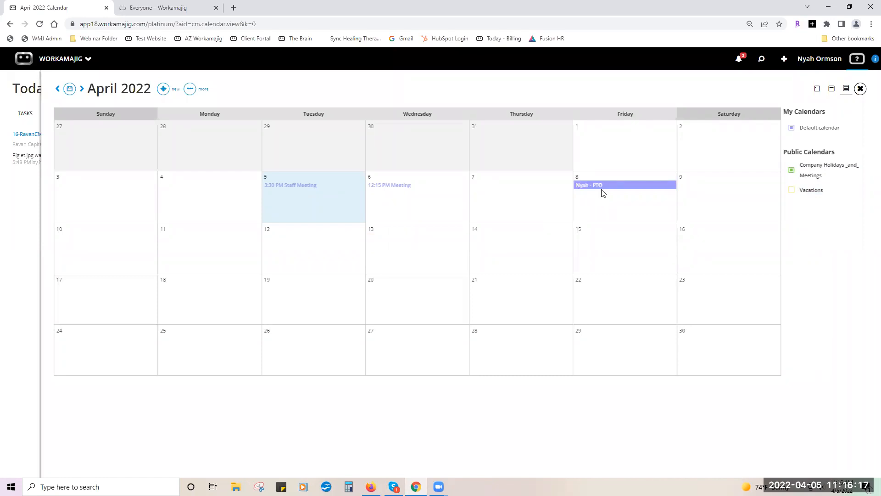
pyautogui.click(793, 131)
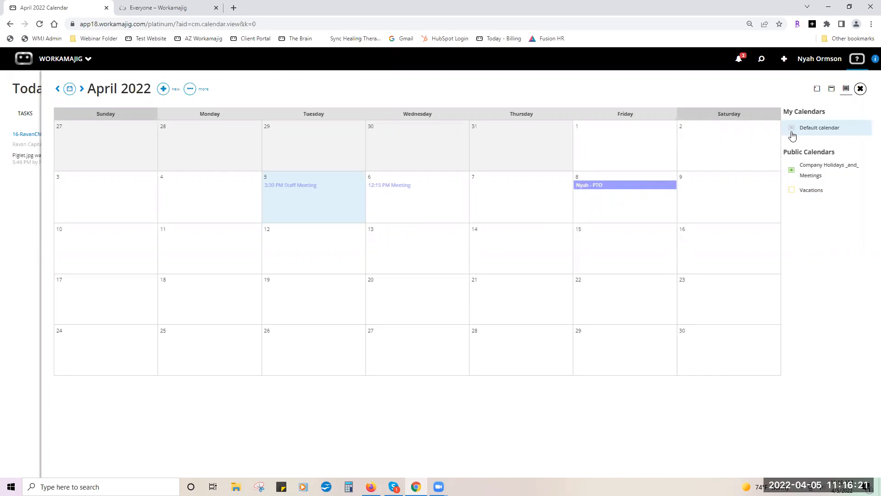
pyautogui.click(792, 190)
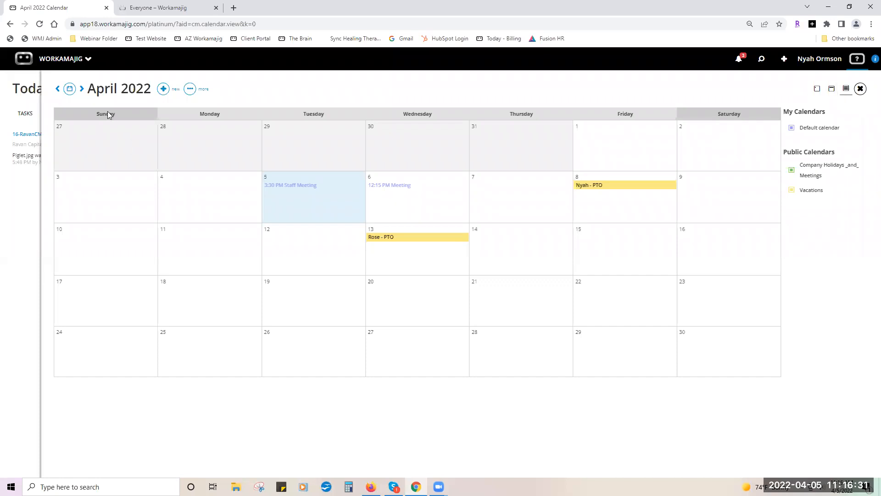
pyautogui.click(82, 89)
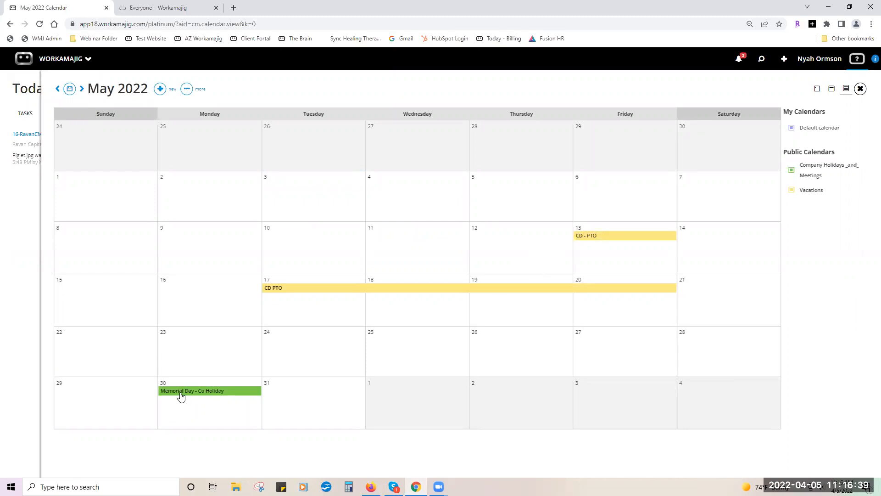
pyautogui.click(795, 175)
pyautogui.click(796, 176)
# Choose Display Options from the ••• menu beside the May 2022 title.
pyautogui.click(186, 89)
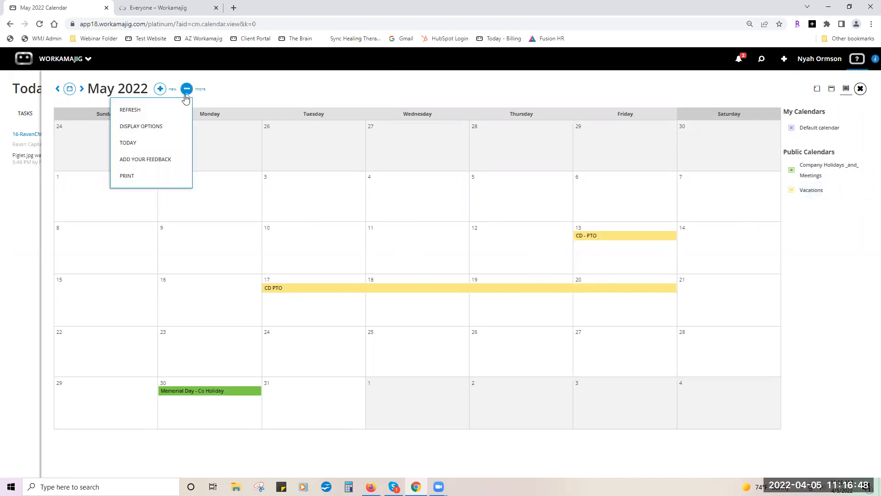
pyautogui.click(156, 127)
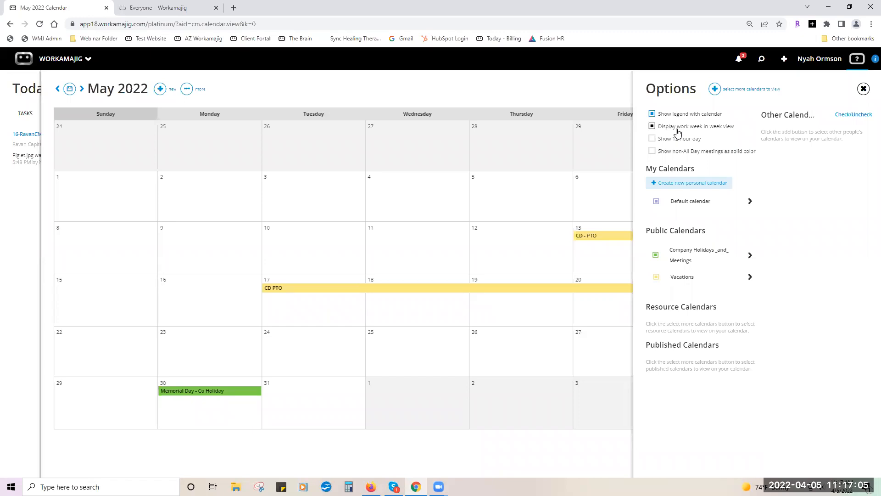
# Add a coworker's default calendar under Other Calendars, close Options, and hide it.
pyautogui.click(715, 89)
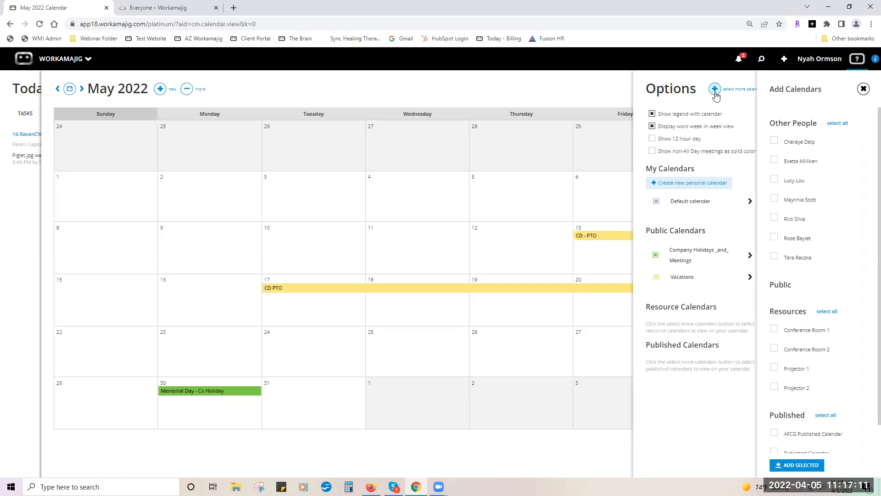
pyautogui.click(774, 237)
pyautogui.scroll(-1, 839, 326)
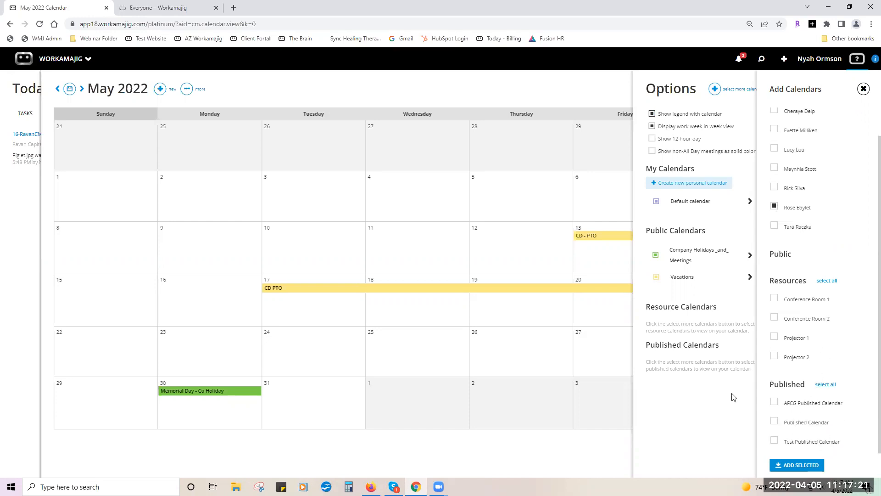
pyautogui.click(810, 468)
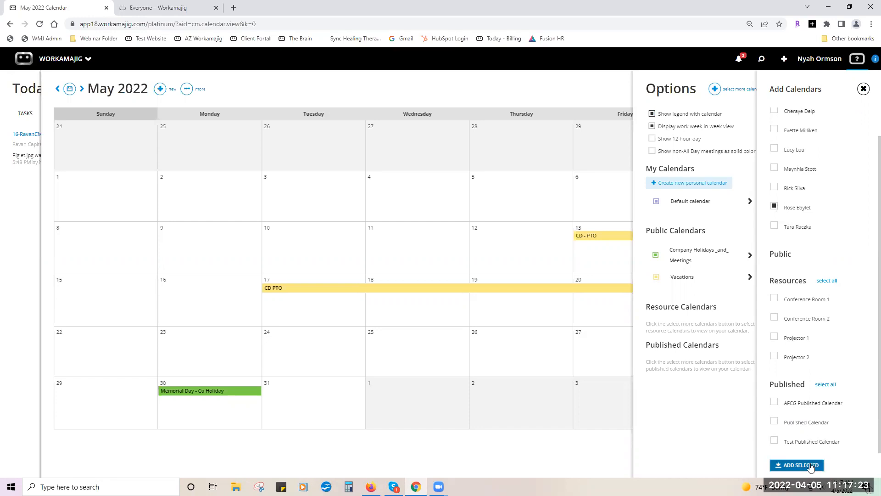
pyautogui.click(863, 89)
pyautogui.click(793, 173)
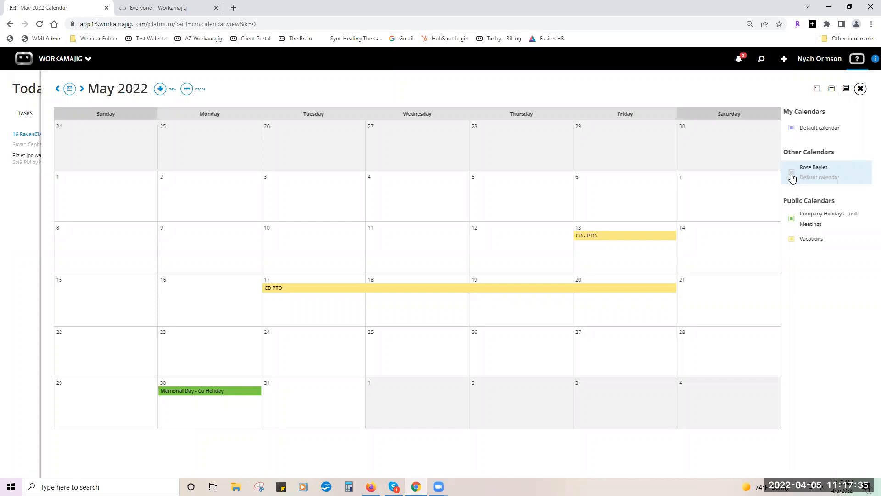
# Re-show the coworker's calendar, cycle through week, day and month views, then close the calendar.
pyautogui.click(792, 174)
pyautogui.click(832, 89)
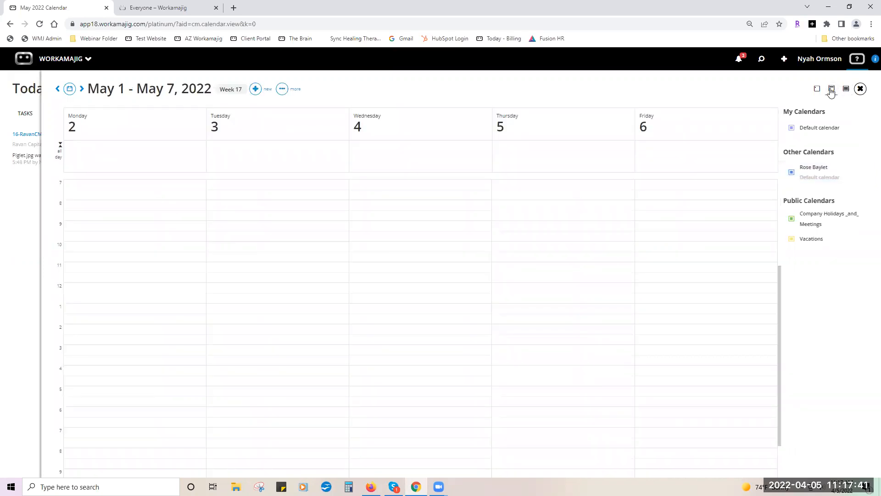
pyautogui.click(817, 89)
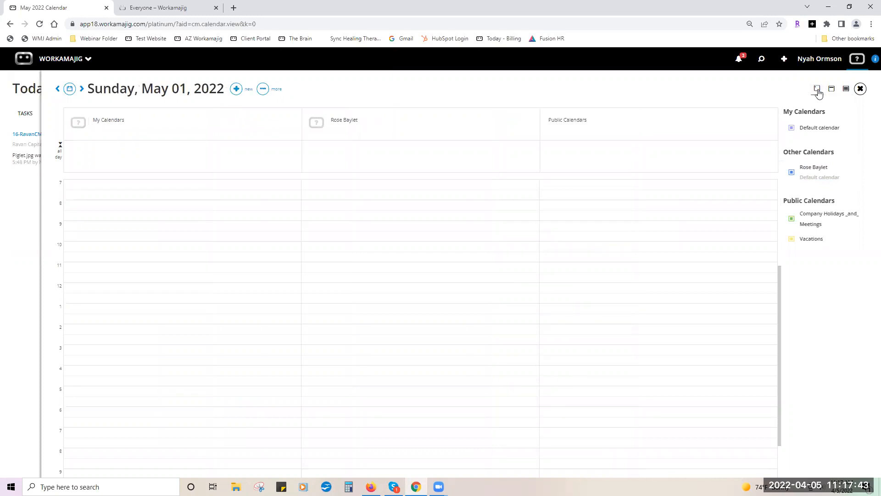
pyautogui.click(847, 90)
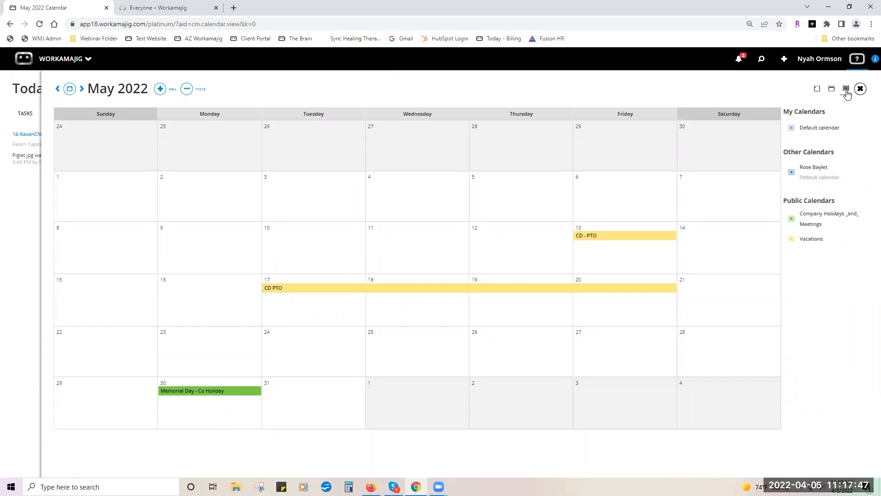
pyautogui.click(27, 206)
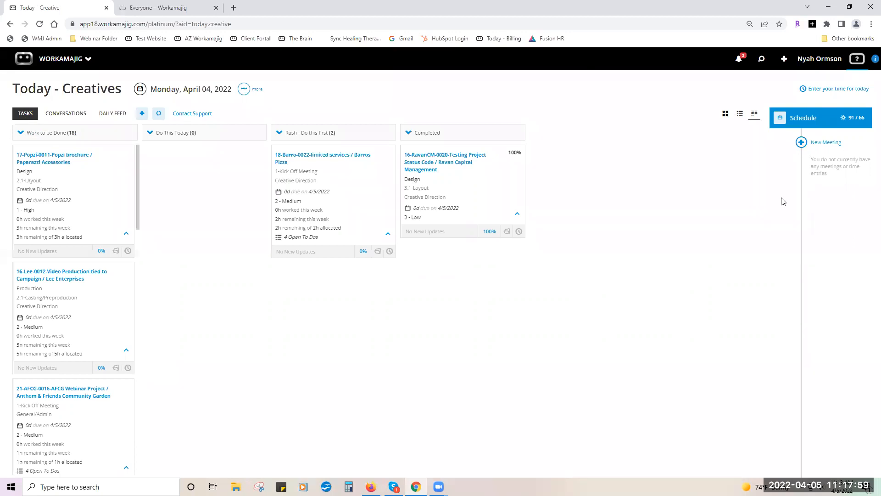
# Log a 1-hour time entry on the 16-Lee-0012 Video Production task, then open the workspace switcher.
pyautogui.click(725, 113)
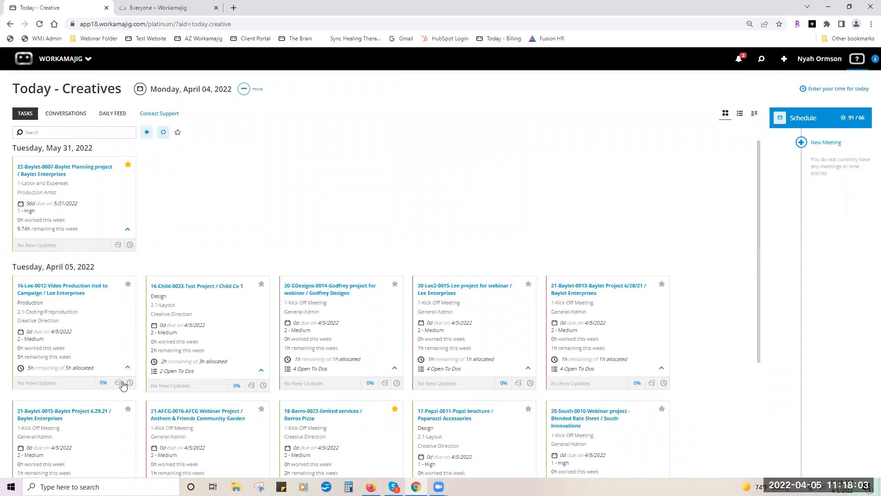
pyautogui.click(131, 384)
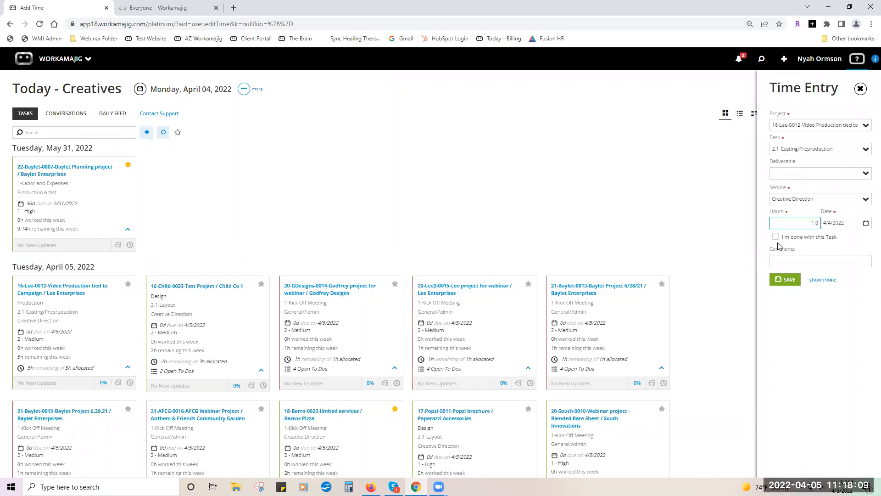
pyautogui.click(786, 280)
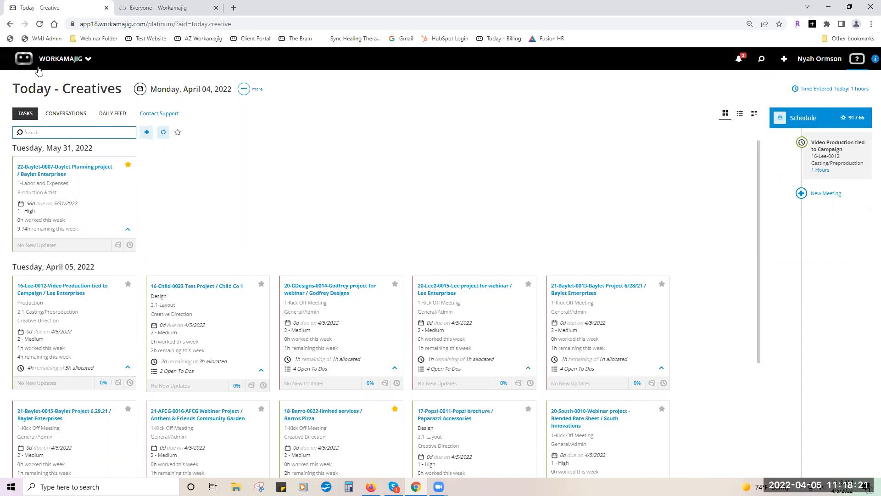
pyautogui.click(51, 59)
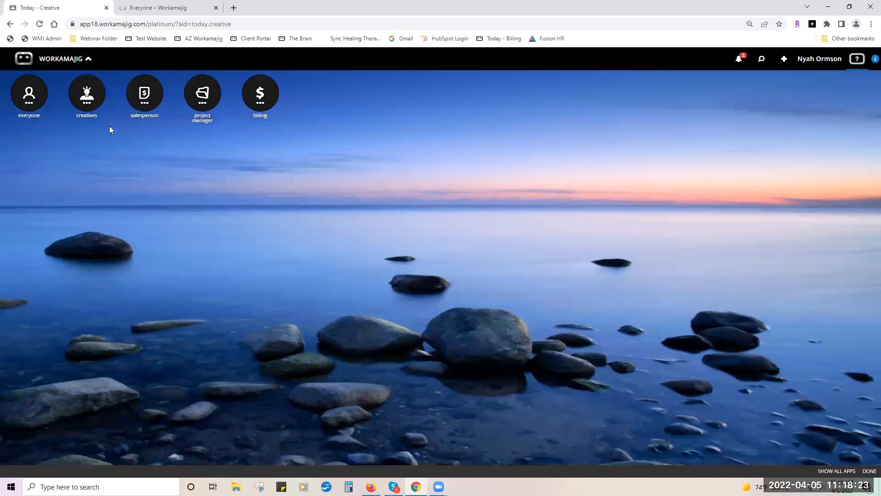
# Open Projects from the Creatives apps to list projects by client with percent complete.
pyautogui.click(89, 107)
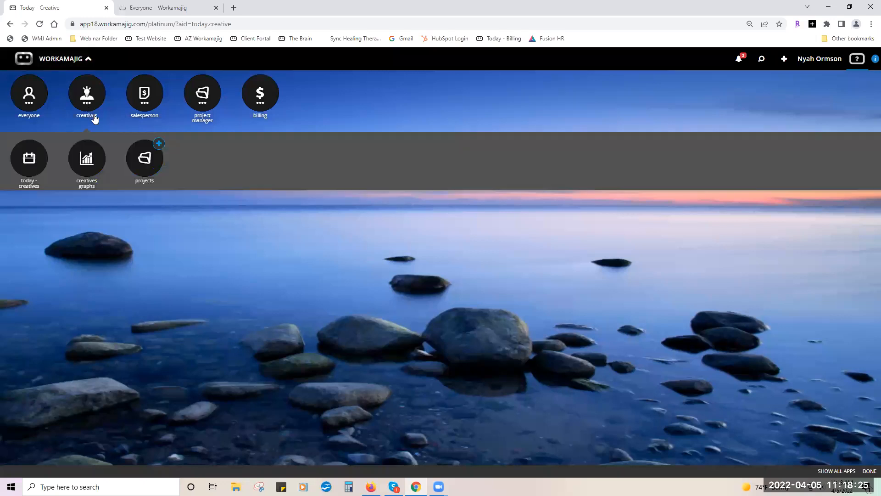
pyautogui.click(146, 157)
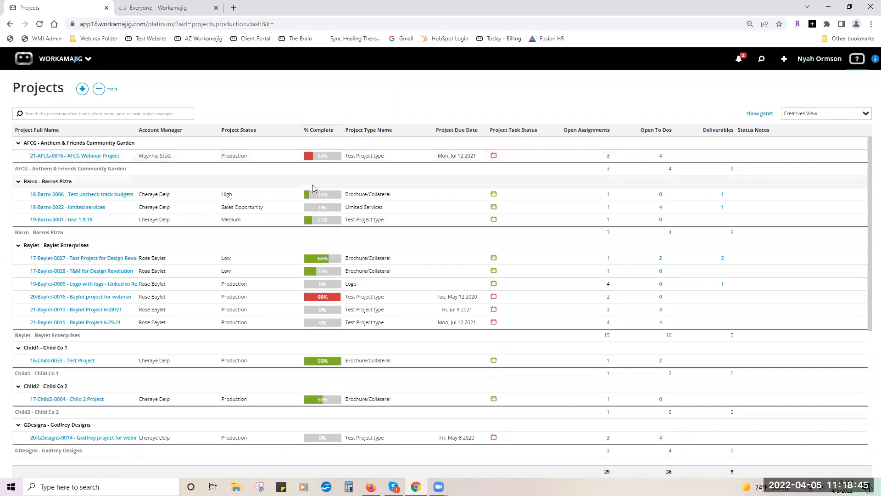
# Open the 21-AFCG-0016 AFCG Webinar Project and view its entire Daily Feed.
pyautogui.click(65, 157)
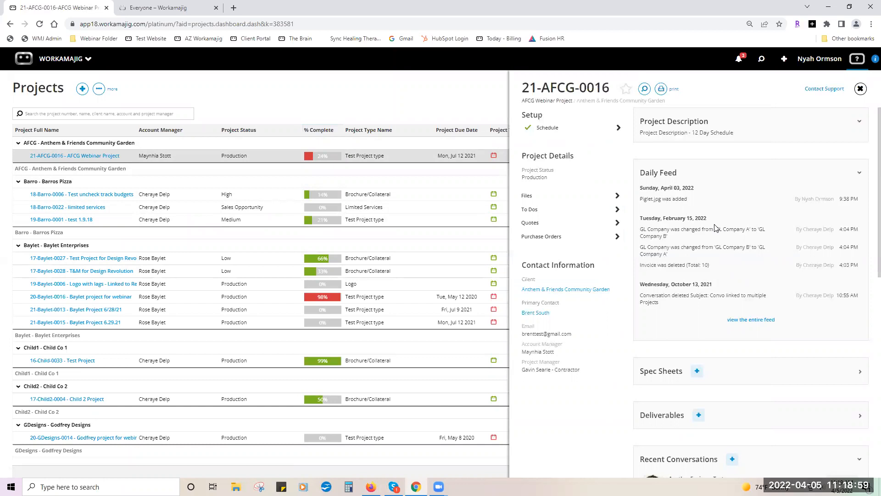
pyautogui.click(744, 318)
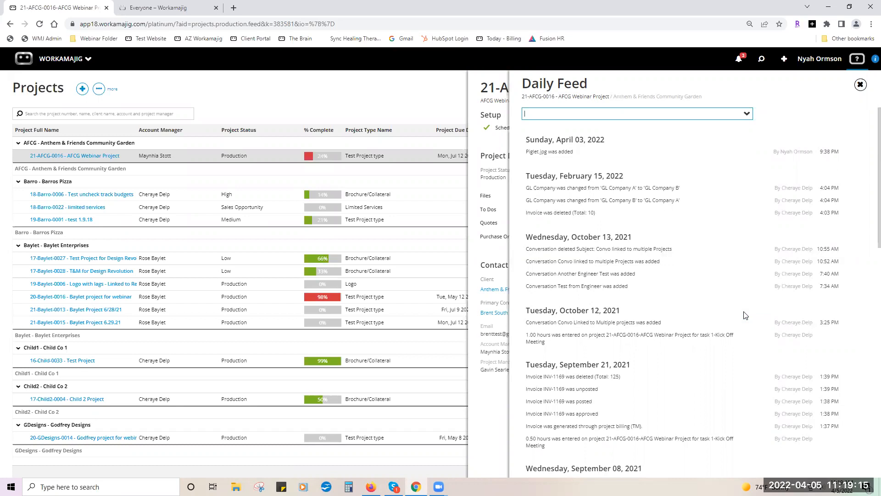
# Close the feed, toggle Spec Sheets and Deliverables, and open the 'Test from Engineer - reply' conversation.
pyautogui.click(860, 86)
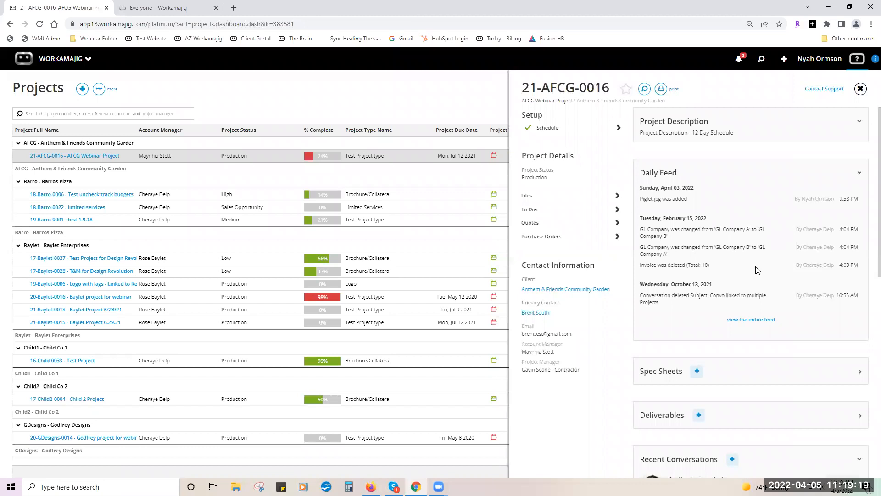
pyautogui.scroll(-4, 758, 270)
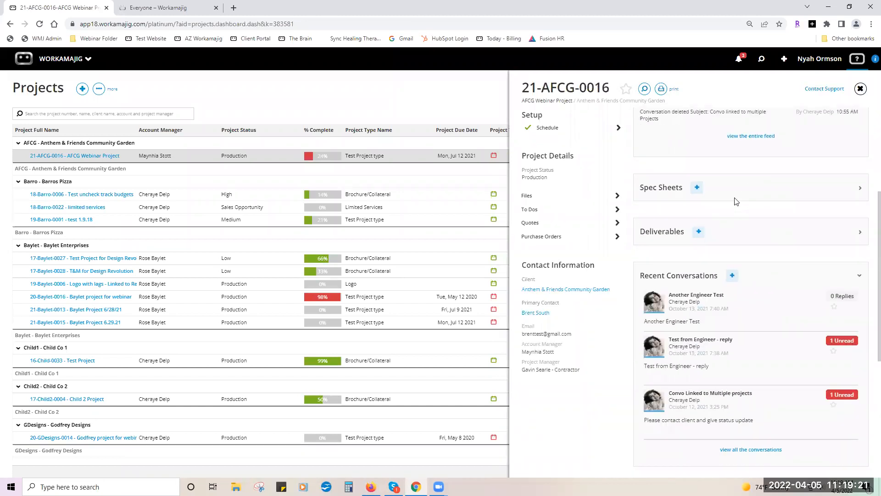
pyautogui.click(860, 189)
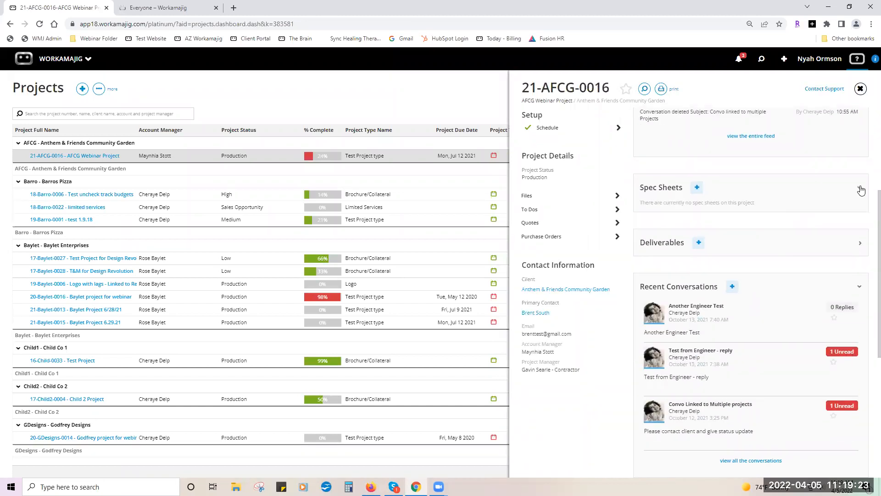
pyautogui.click(861, 190)
pyautogui.click(860, 233)
pyautogui.click(860, 233)
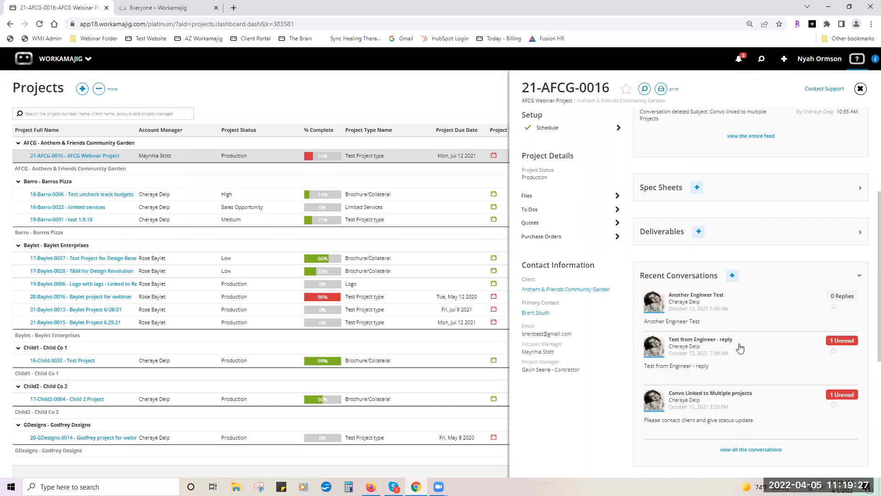
pyautogui.scroll(-2, 739, 347)
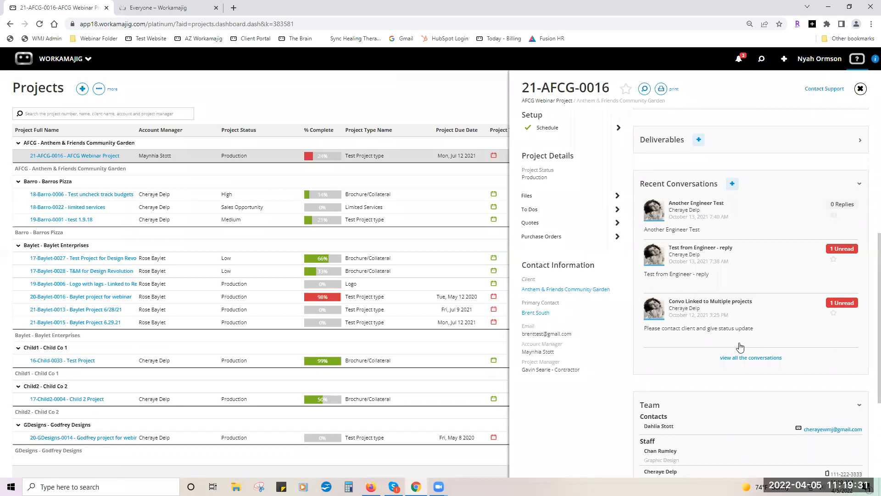
pyautogui.click(734, 277)
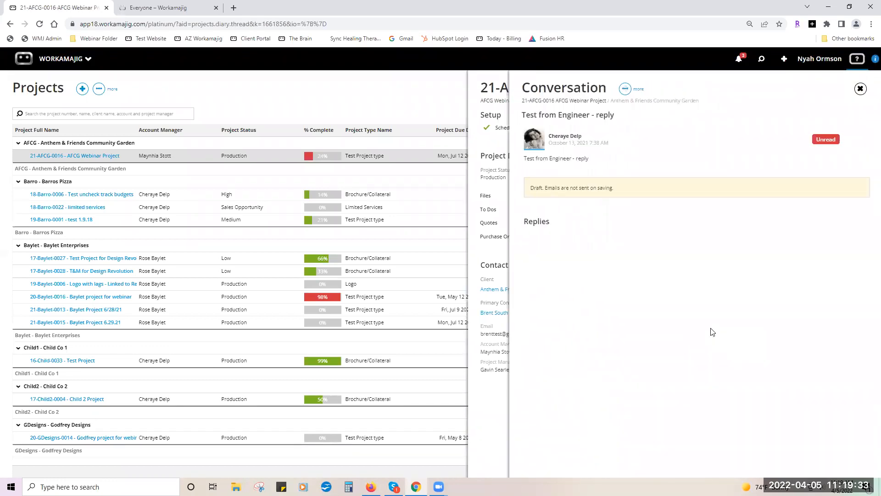
# Check the conversation's more-actions menu, then close it to return to the 21-AFCG-0016 dashboard.
pyautogui.click(625, 90)
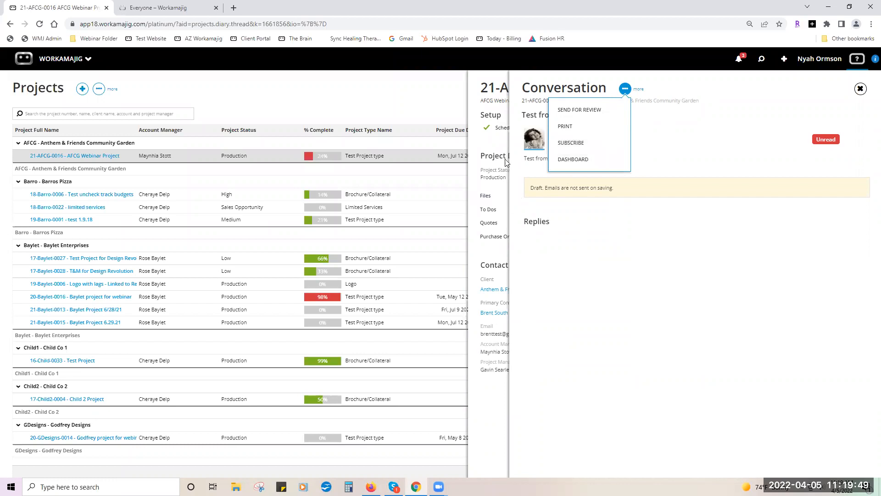
pyautogui.click(496, 146)
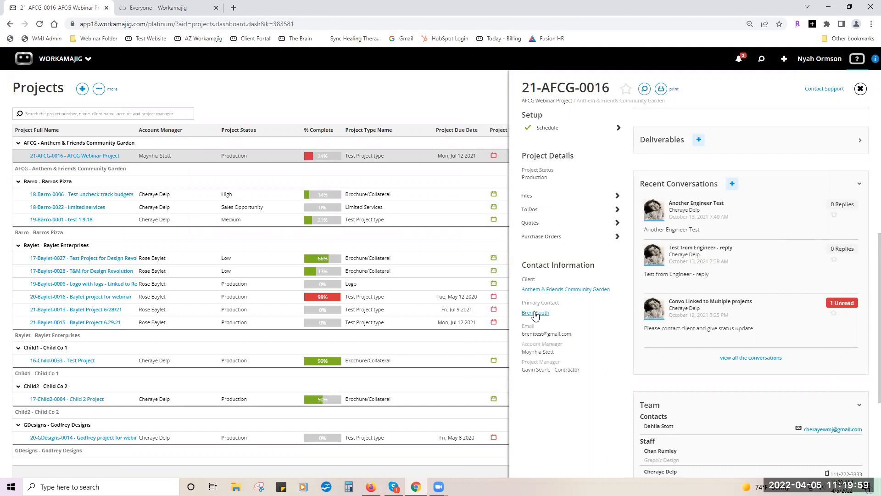
# View the project's primary contact details from the client record, then close them.
pyautogui.click(541, 290)
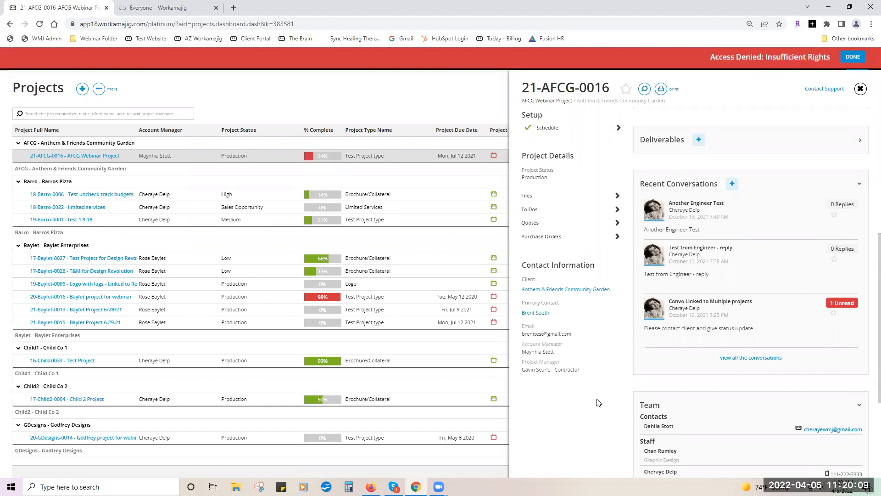
pyautogui.click(533, 313)
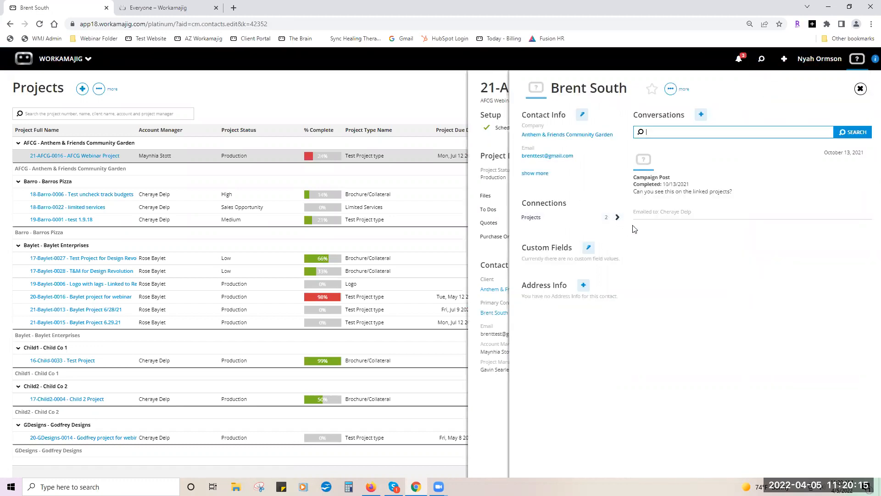
pyautogui.click(861, 89)
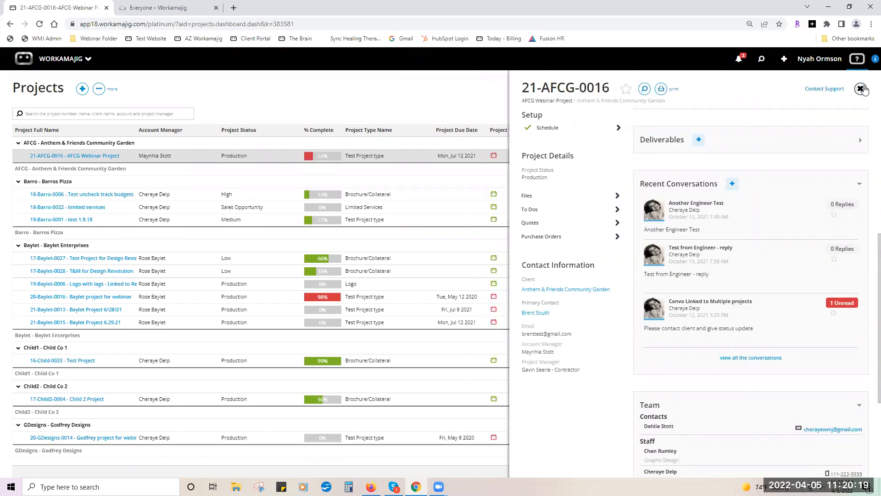
# Collapse the Recent Conversations section on the AFCG Webinar Project dashboard.
pyautogui.scroll(-3, 714, 356)
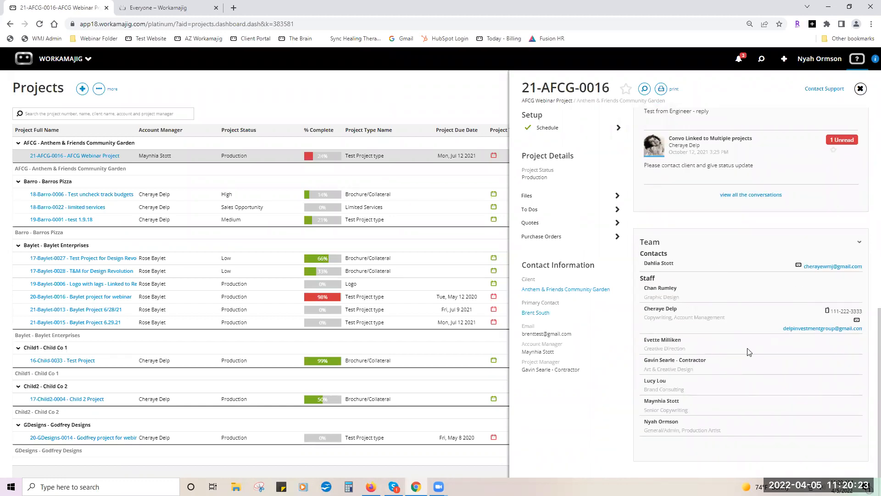
pyautogui.scroll(4, 749, 352)
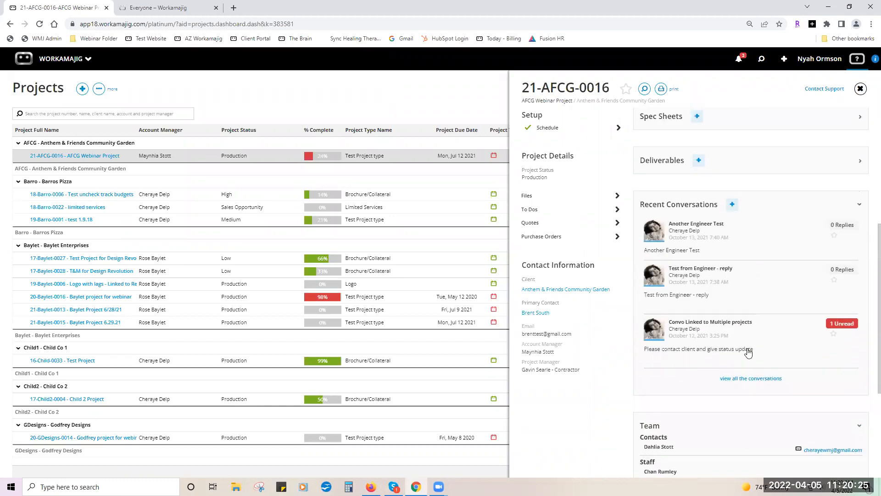
pyautogui.click(859, 204)
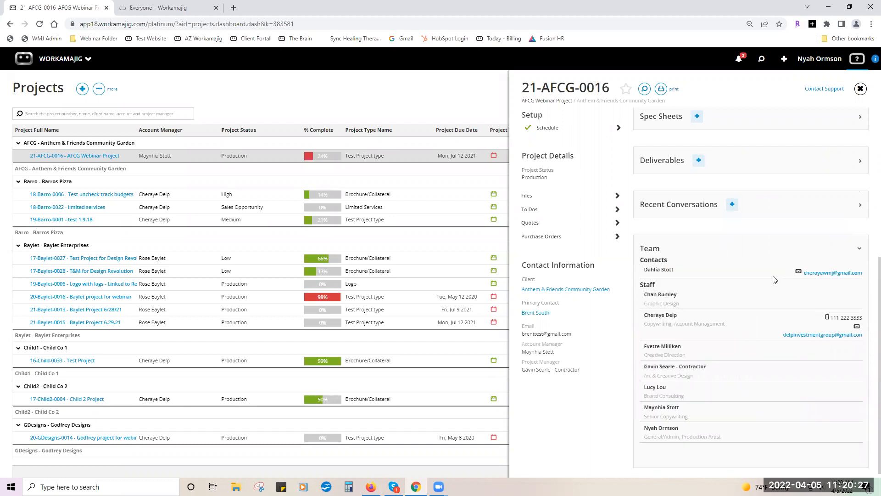
pyautogui.scroll(5, 775, 279)
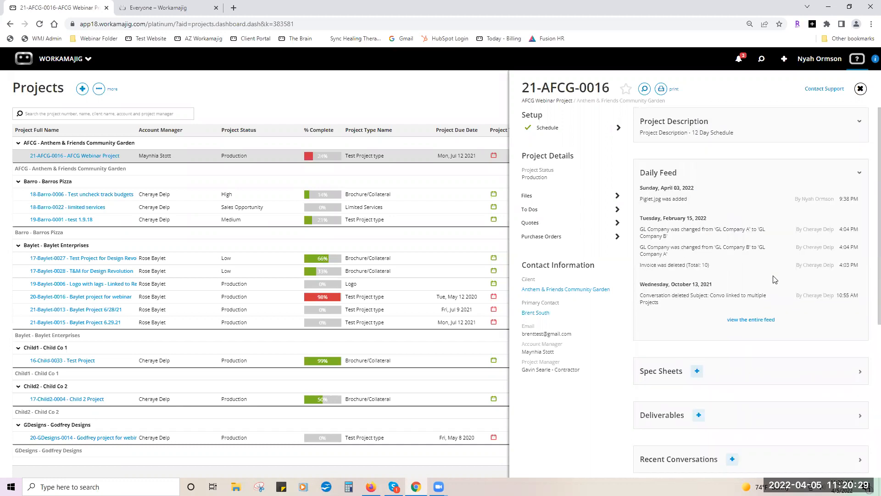
# Close the project panel and switch the Projects list to Default Layout, then back to Creatives View.
pyautogui.click(861, 89)
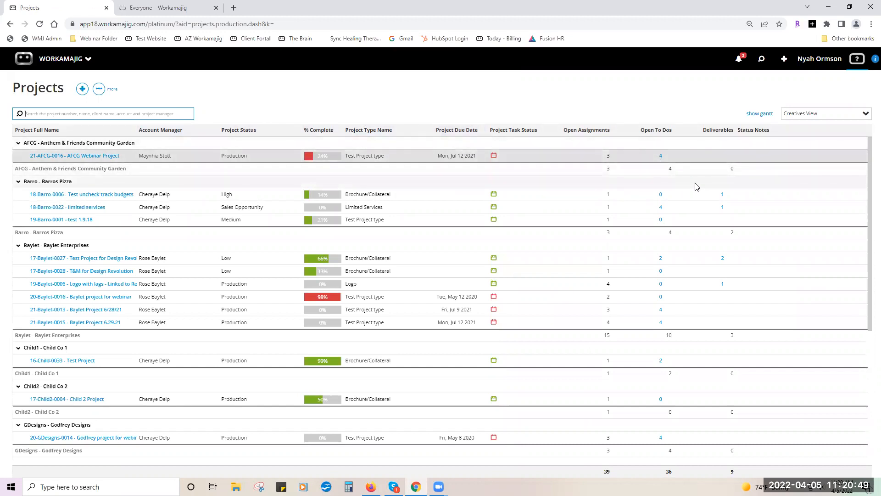
pyautogui.click(865, 114)
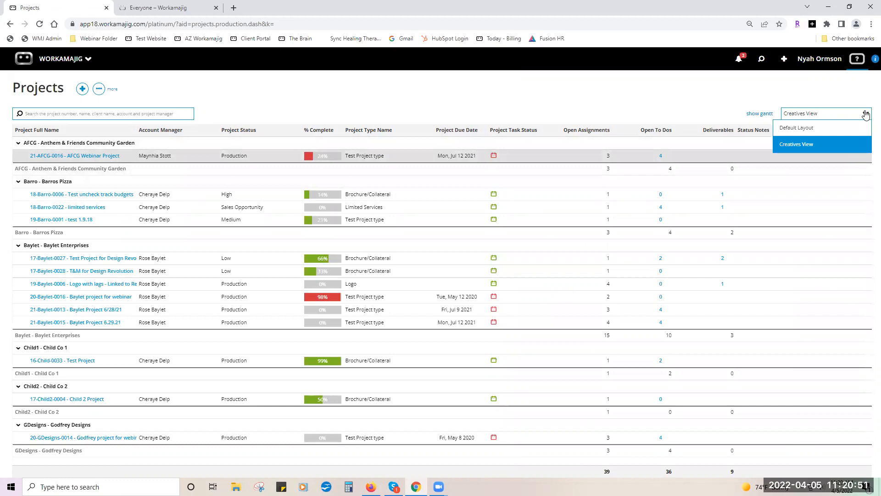
pyautogui.click(807, 127)
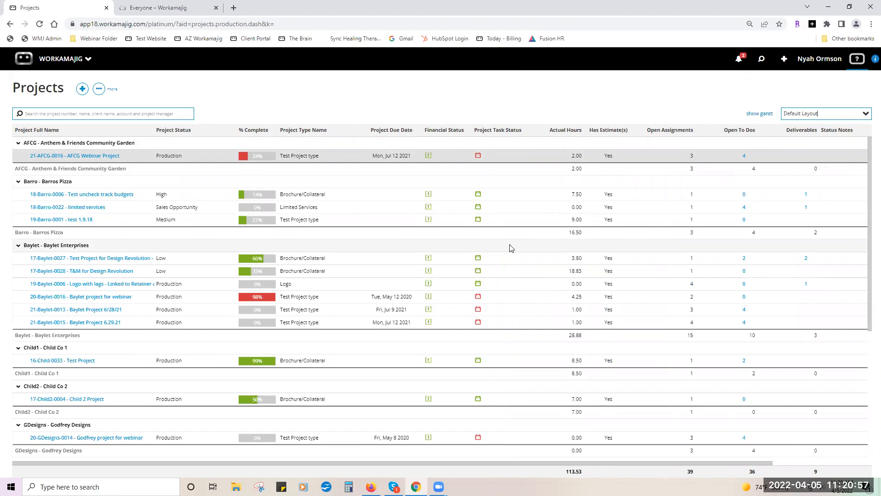
pyautogui.click(866, 113)
pyautogui.click(795, 144)
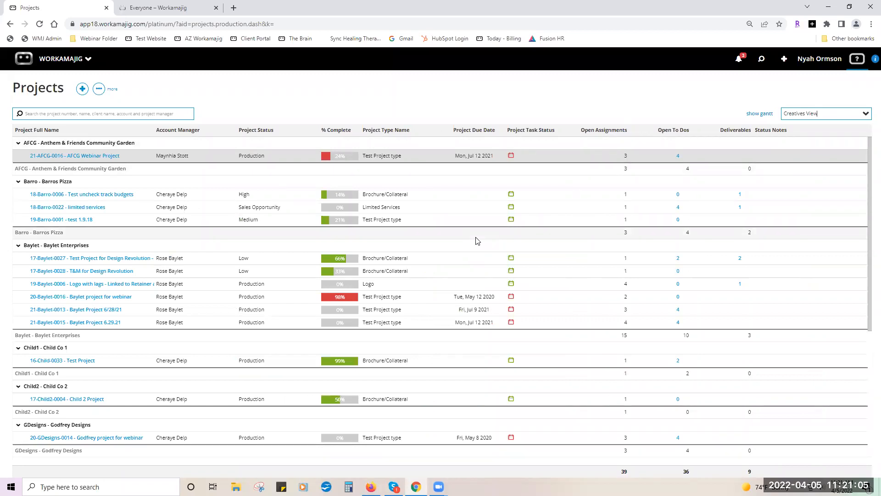
pyautogui.click(99, 90)
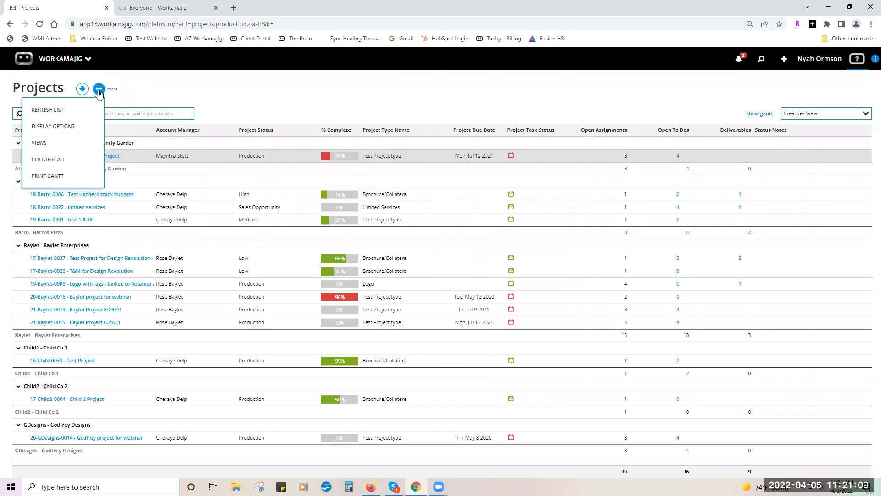
pyautogui.click(86, 135)
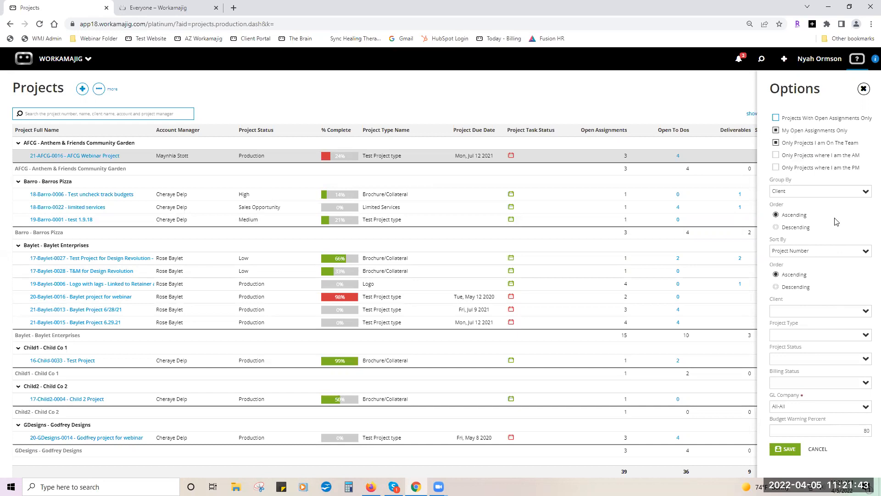
pyautogui.click(867, 359)
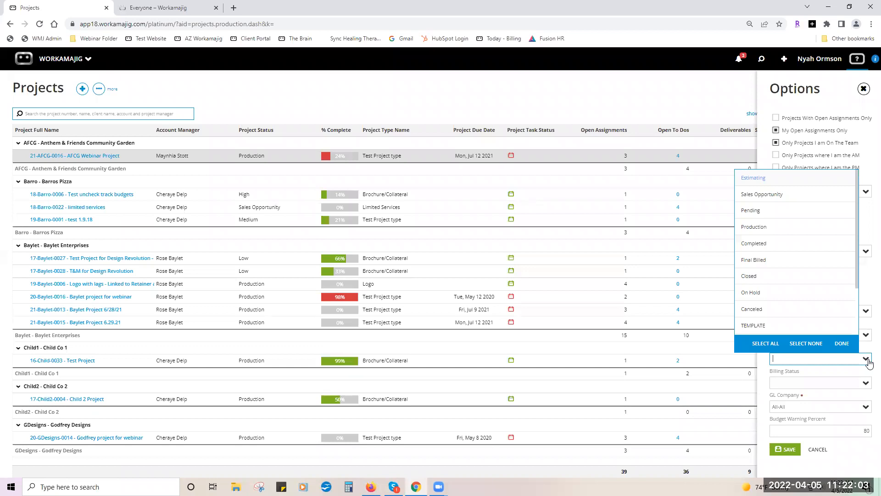
pyautogui.click(847, 462)
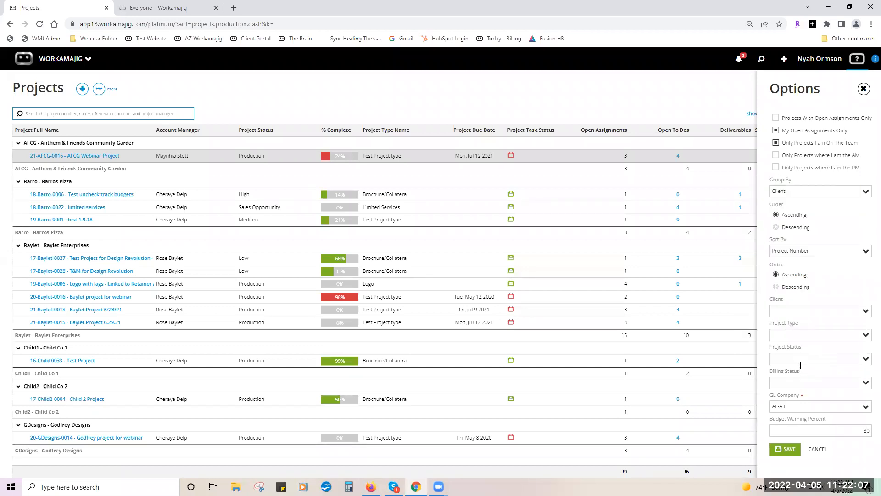
pyautogui.click(819, 447)
pyautogui.click(373, 156)
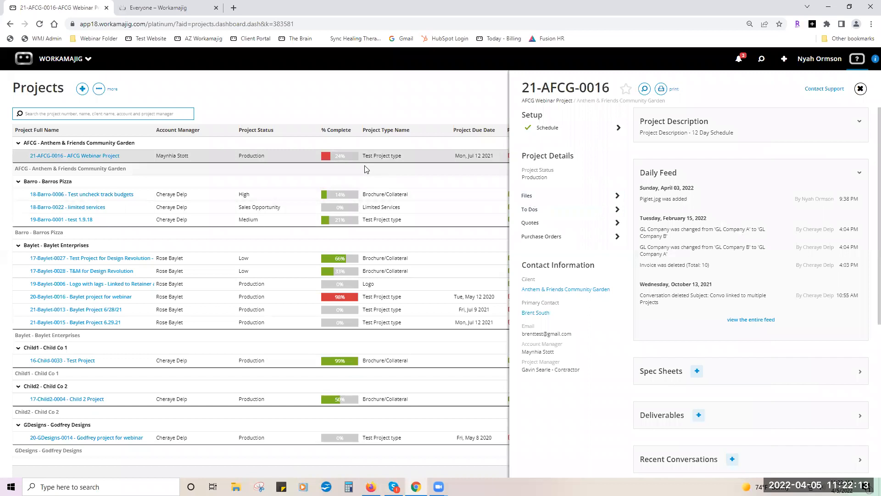
pyautogui.click(861, 88)
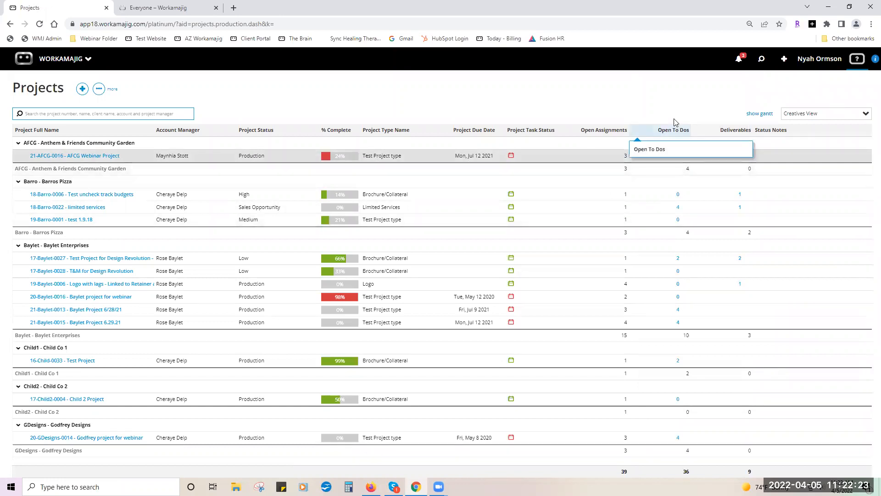
pyautogui.click(678, 156)
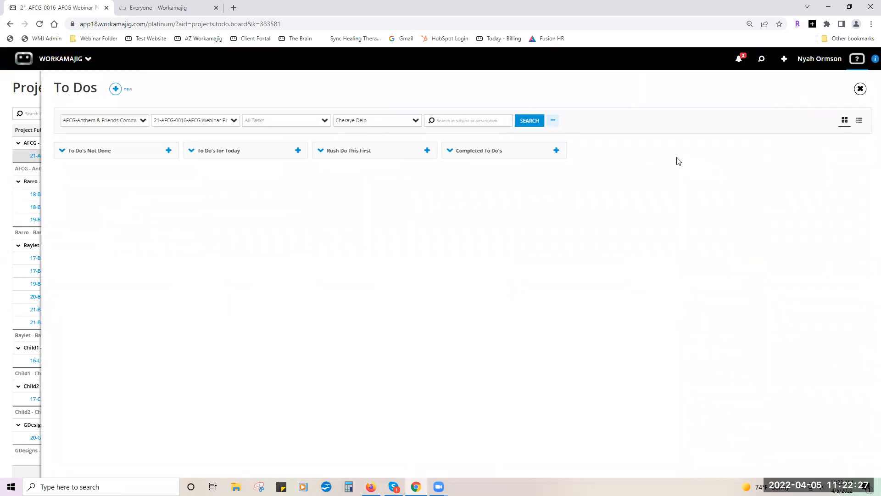
pyautogui.click(860, 88)
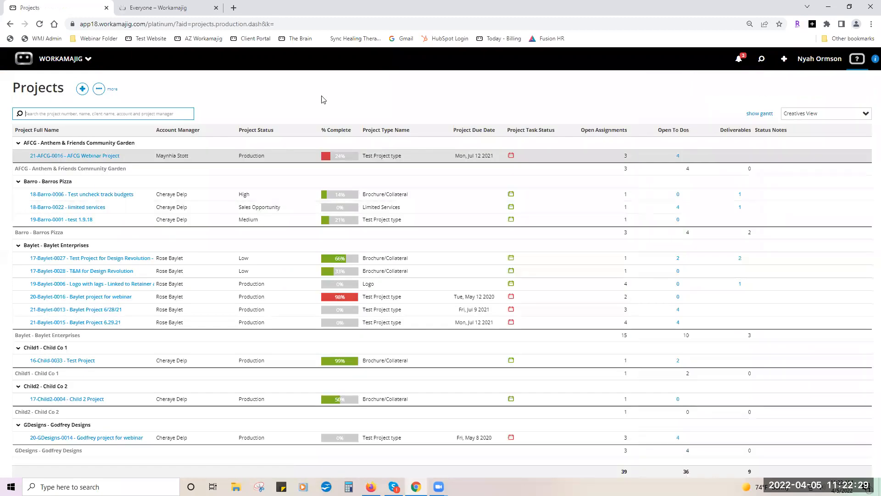
pyautogui.click(55, 69)
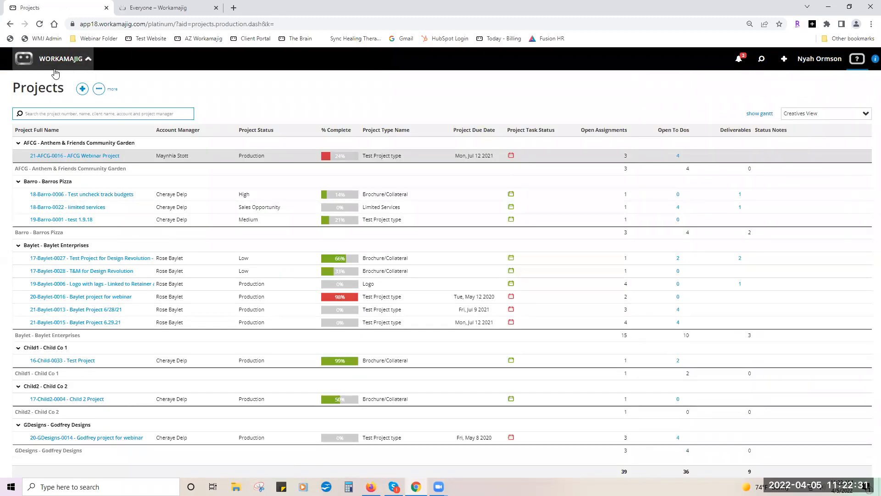
# Review the charts on the Creatives Graphs dashboard, then bring up the Workamajig app launcher.
pyautogui.click(83, 157)
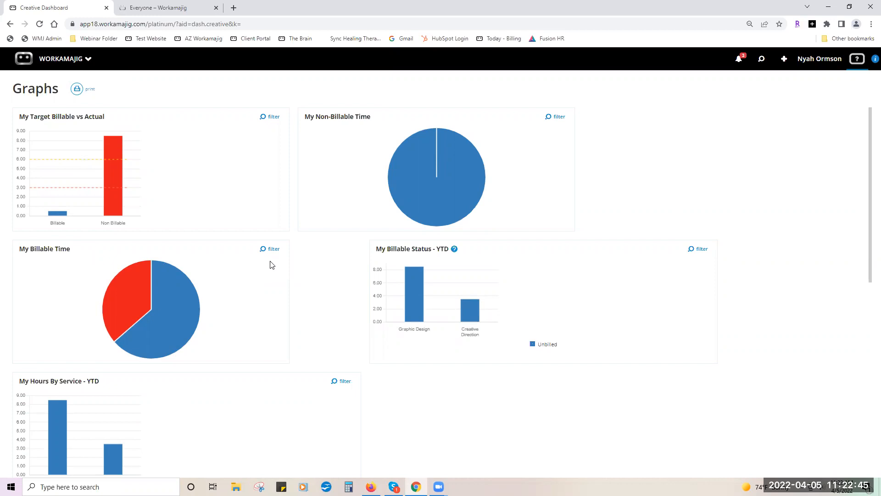
pyautogui.moveTo(113, 168)
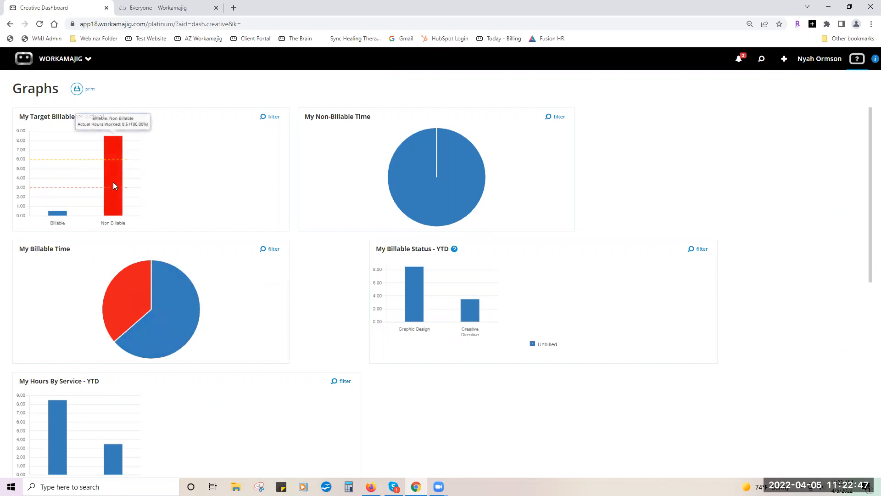
pyautogui.moveTo(129, 296)
pyautogui.moveTo(173, 312)
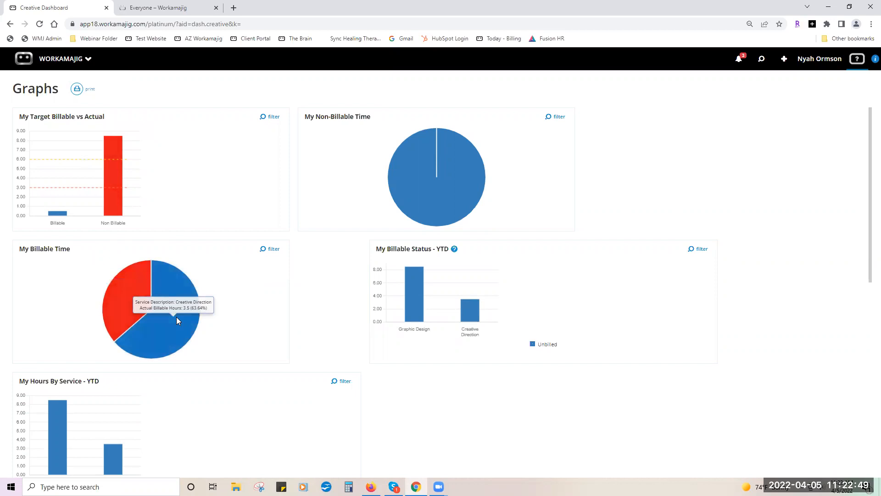
pyautogui.moveTo(416, 293)
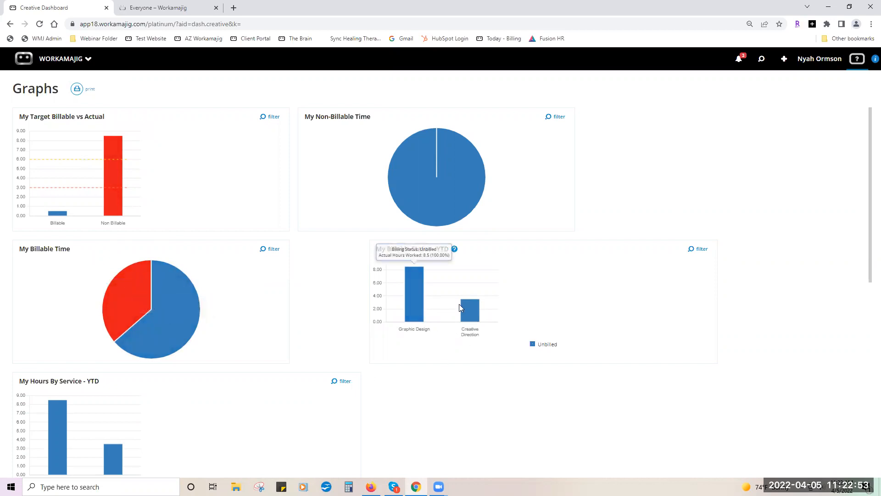
pyautogui.moveTo(472, 304)
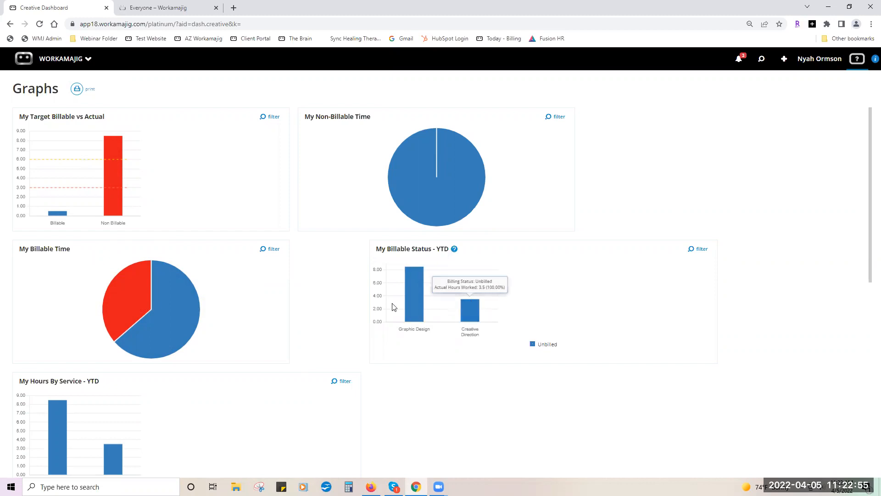
pyautogui.scroll(-1, 276, 315)
pyautogui.scroll(-9, 275, 316)
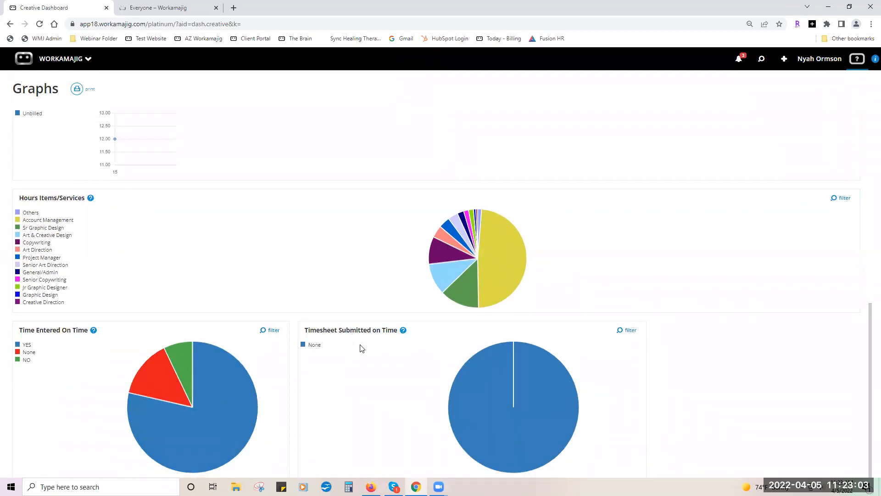
pyautogui.scroll(10, 362, 349)
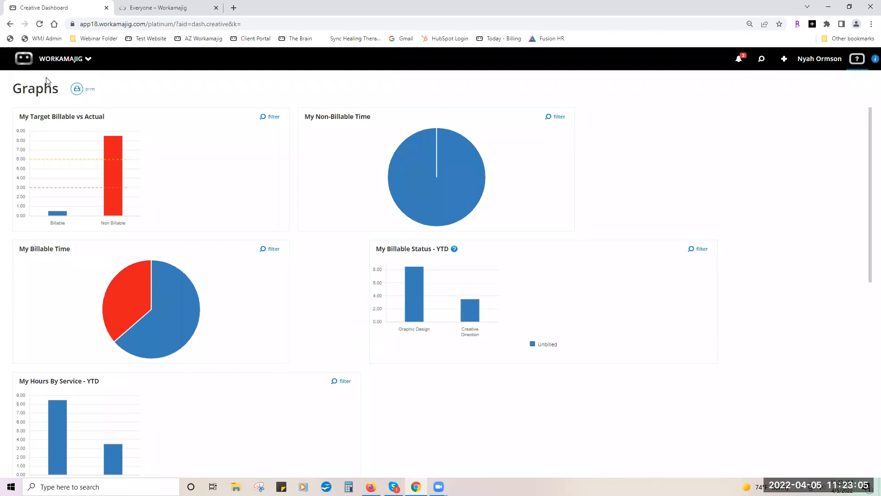
pyautogui.click(41, 60)
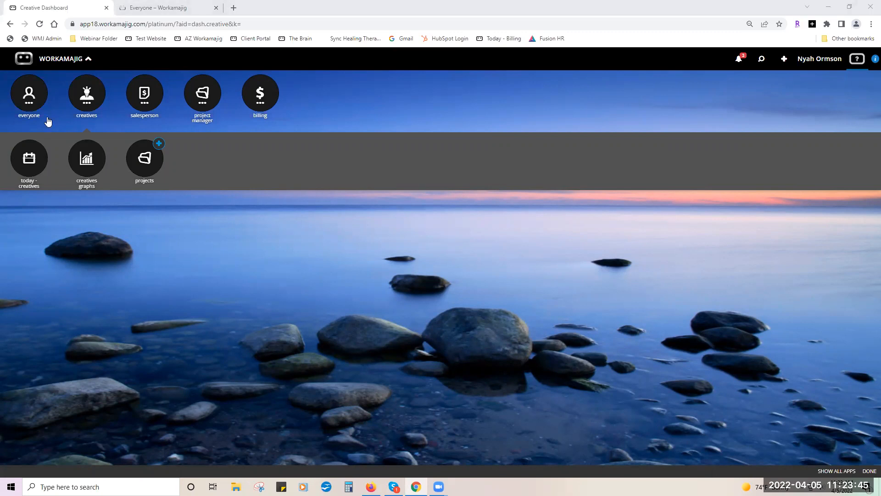
# Open the Calendar from the everyone apps and start a new event.
pyautogui.click(29, 103)
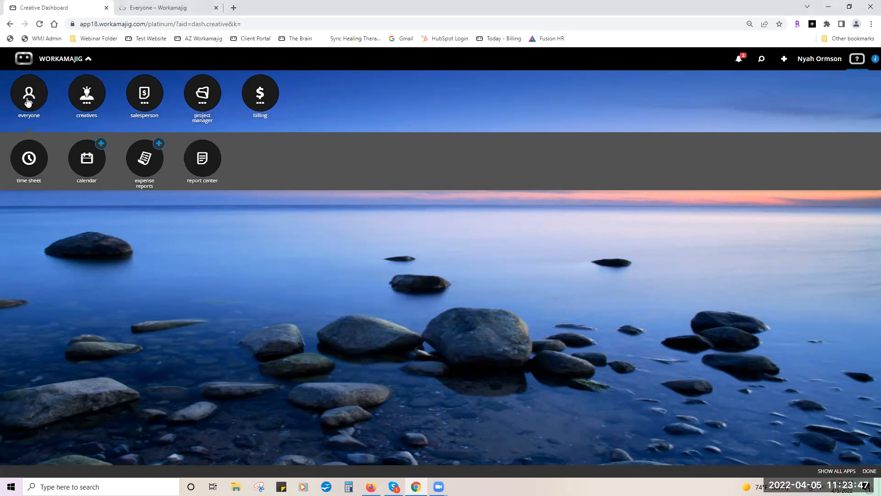
pyautogui.click(86, 160)
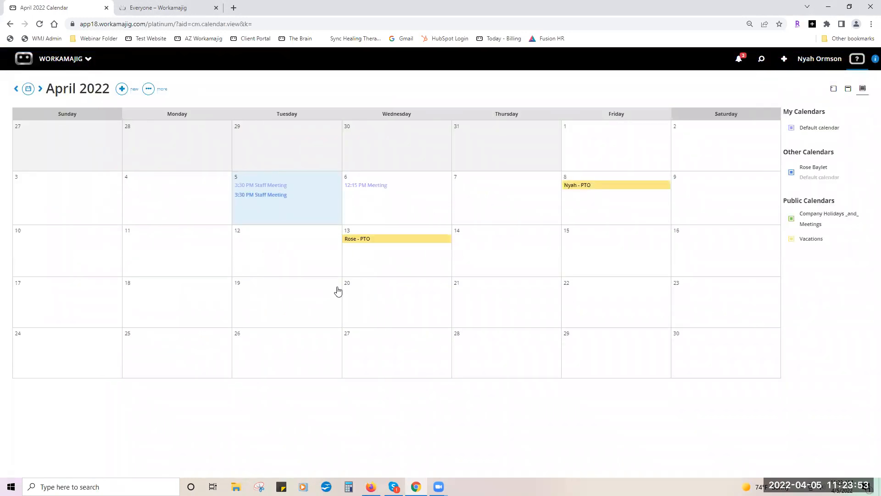
pyautogui.click(121, 88)
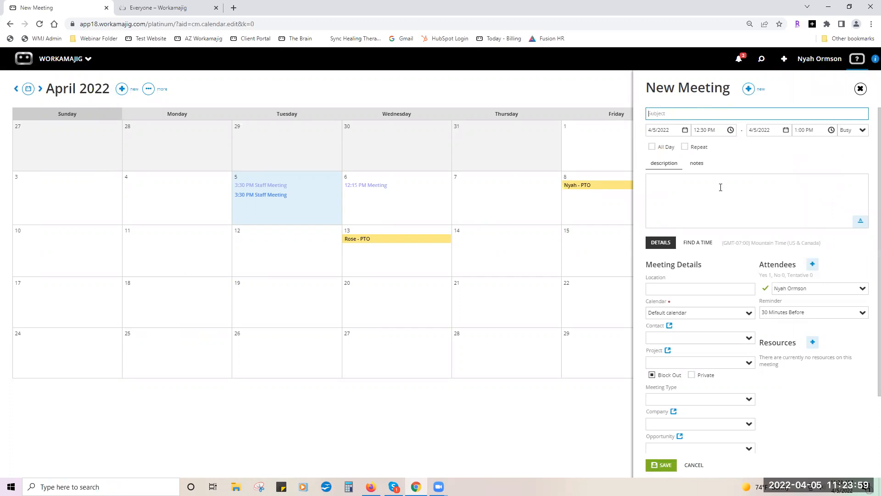
# Save an all-day PTO event on April 22 in Vacations (Public), declining notifications.
pyautogui.write('Nyah')
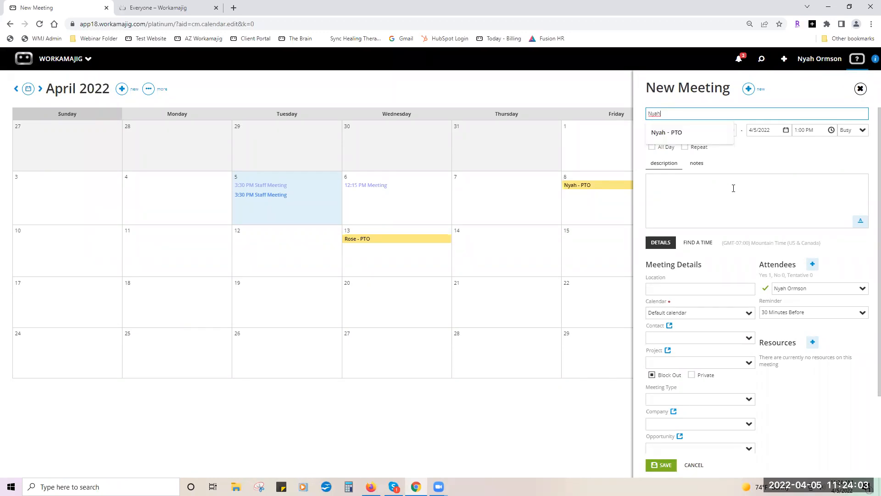
pyautogui.click(709, 136)
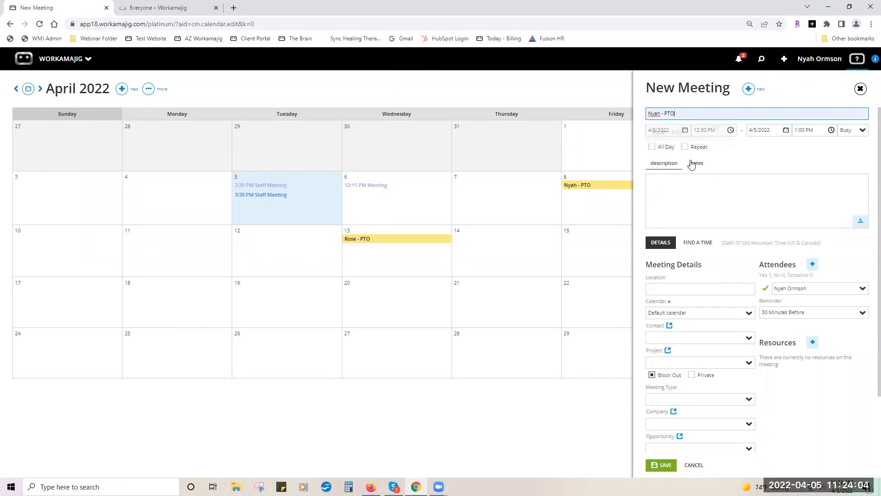
pyautogui.click(685, 132)
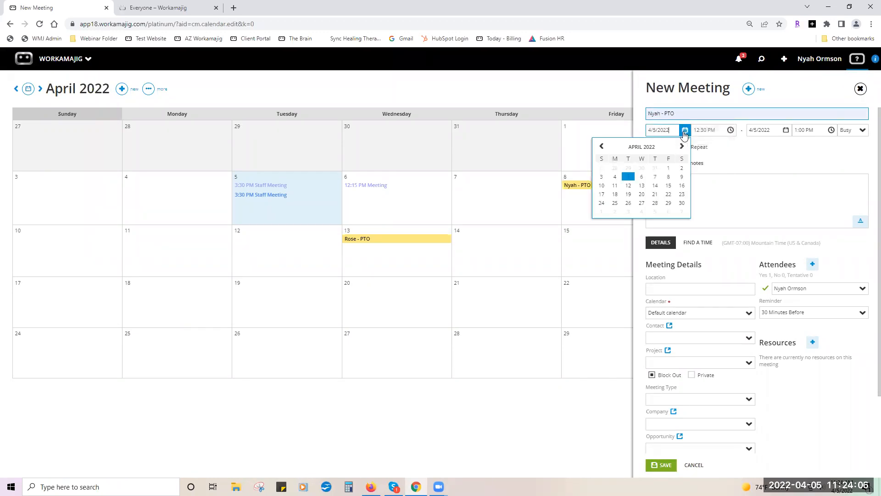
pyautogui.click(668, 194)
pyautogui.click(652, 147)
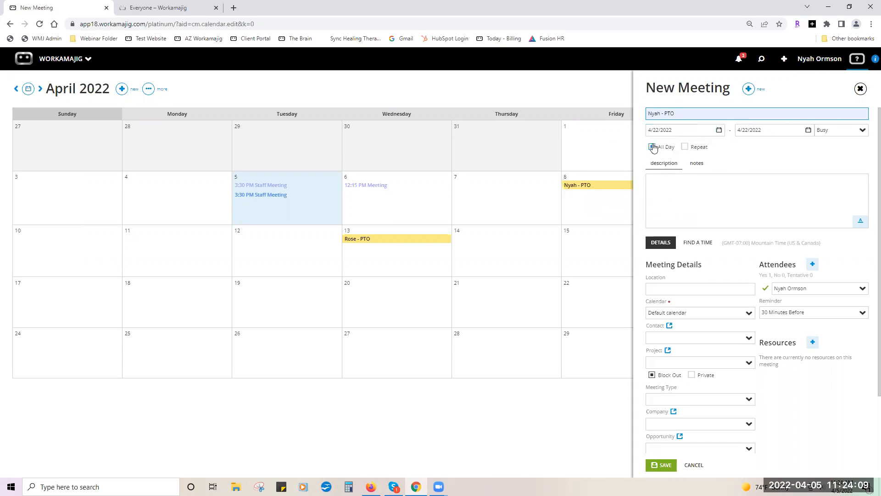
pyautogui.click(749, 316)
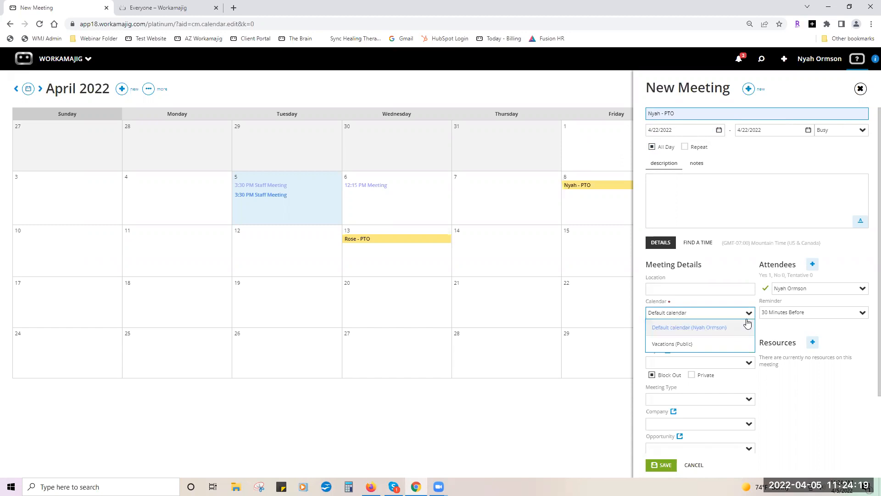
pyautogui.click(691, 345)
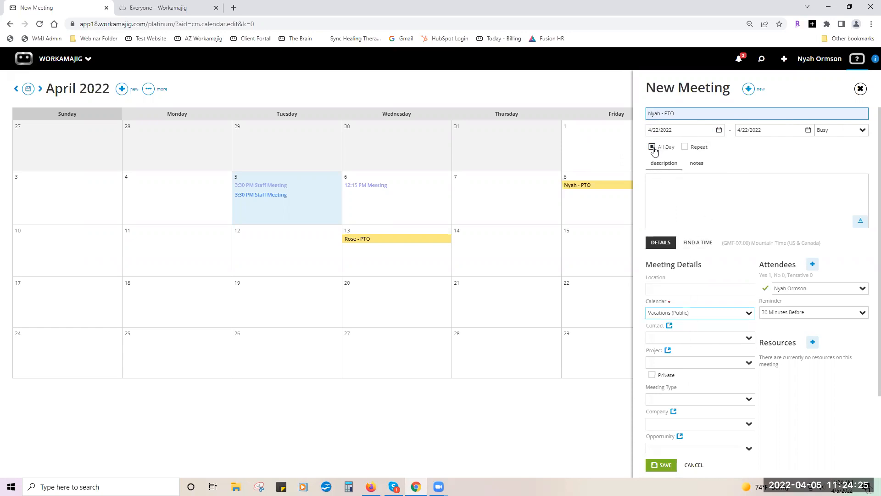
pyautogui.scroll(-2, 717, 364)
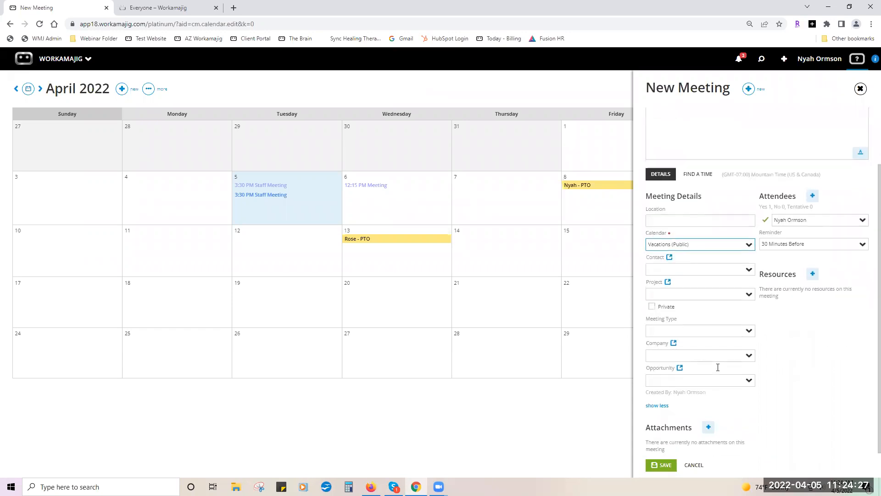
pyautogui.click(664, 465)
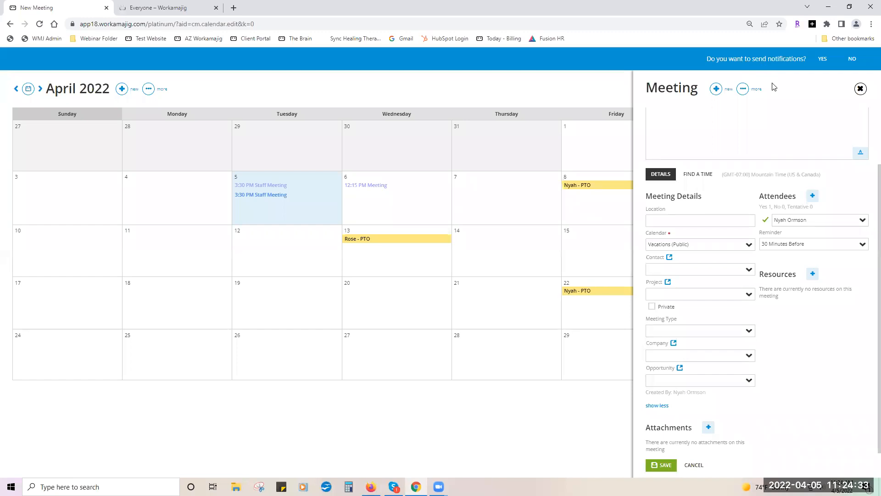
pyautogui.click(852, 61)
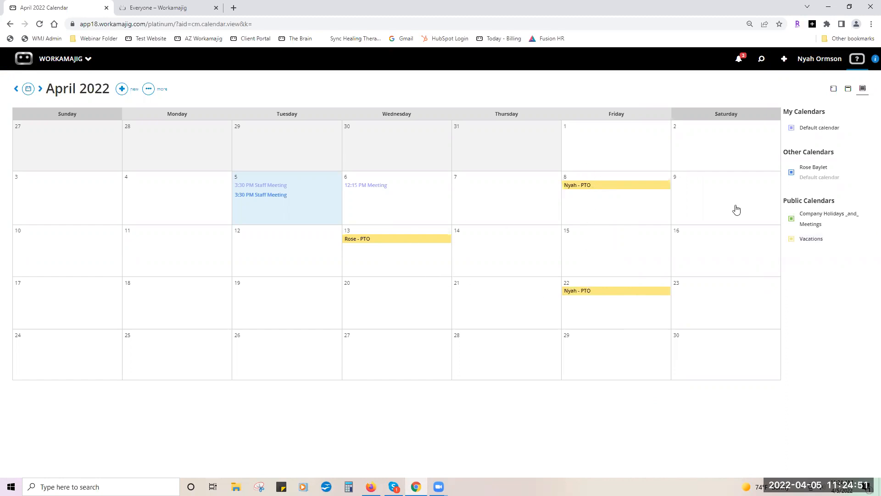
# Uncheck the Vacations public calendar and tick the colleague's calendar under Other Calendars.
pyautogui.click(791, 238)
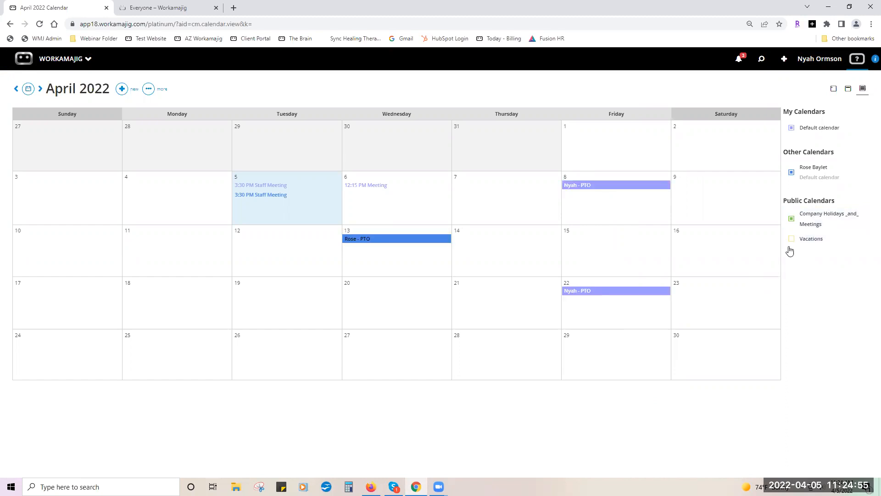
pyautogui.click(791, 175)
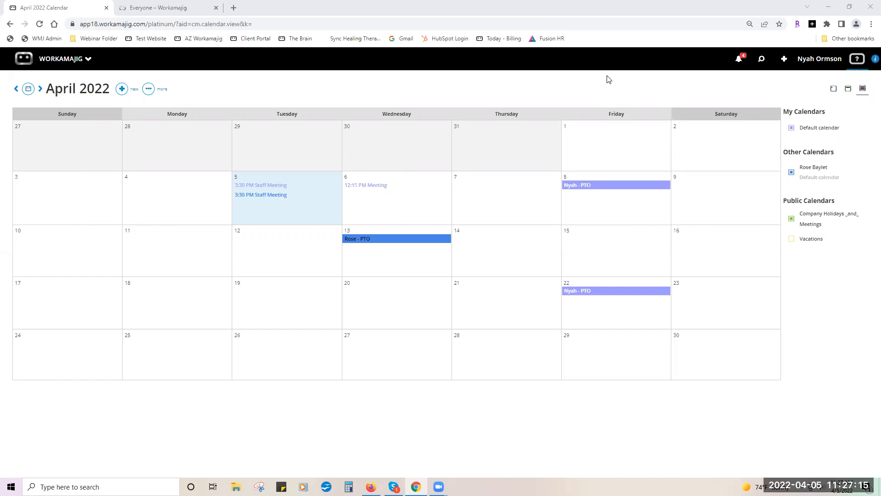
# Open expense report EXP-1038 from the Expense Reports app in the launcher.
pyautogui.click(31, 67)
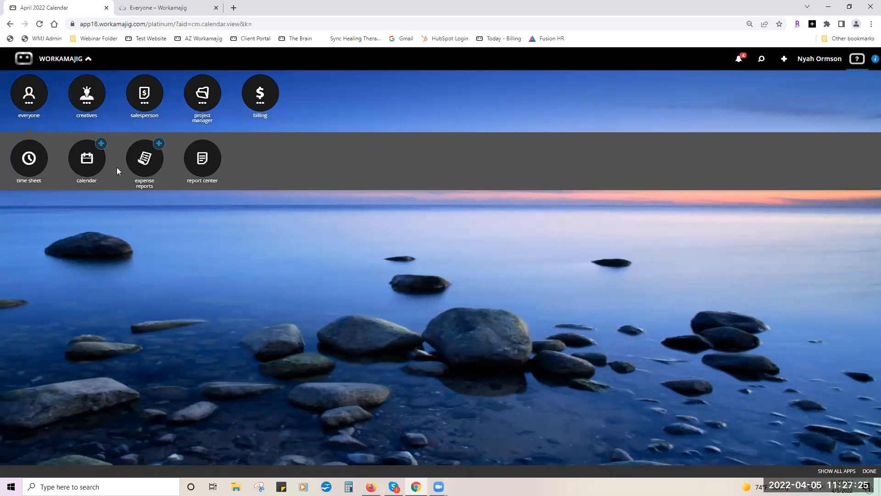
pyautogui.click(145, 161)
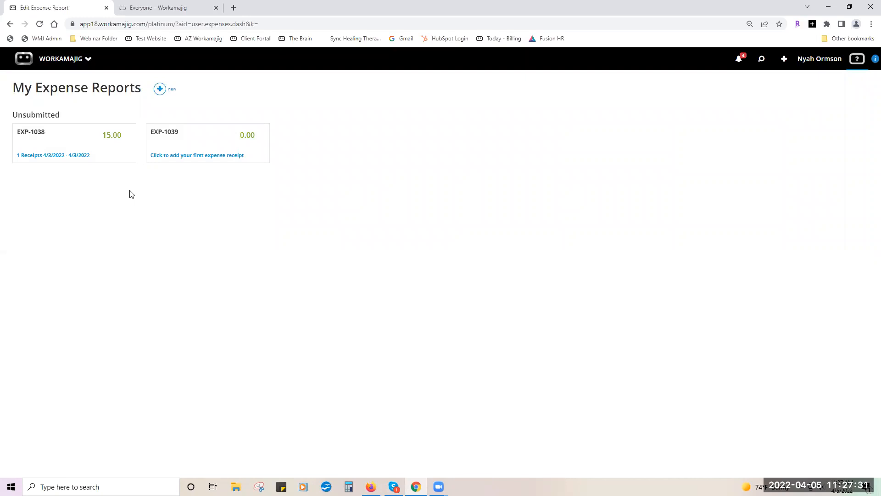
pyautogui.click(62, 143)
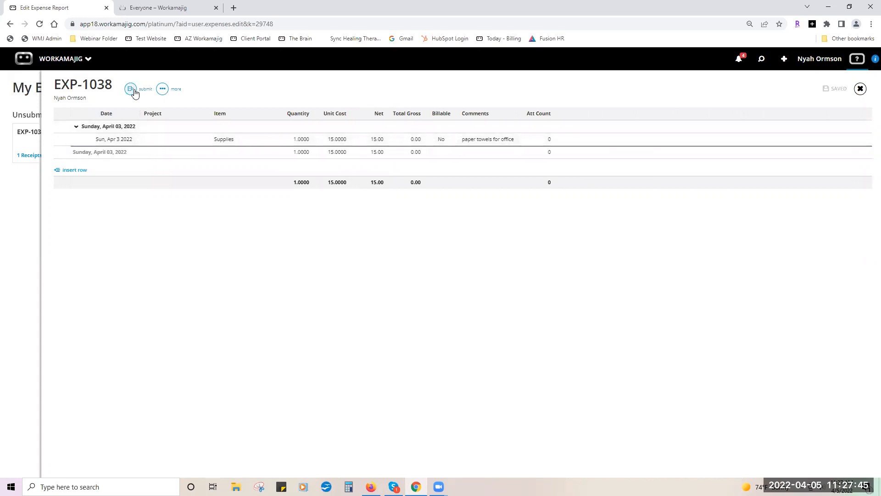
# Review EXP-1038's supplies expense line, then close reports EXP-1038 and EXP-1039.
pyautogui.click(137, 145)
pyautogui.click(197, 215)
pyautogui.click(861, 88)
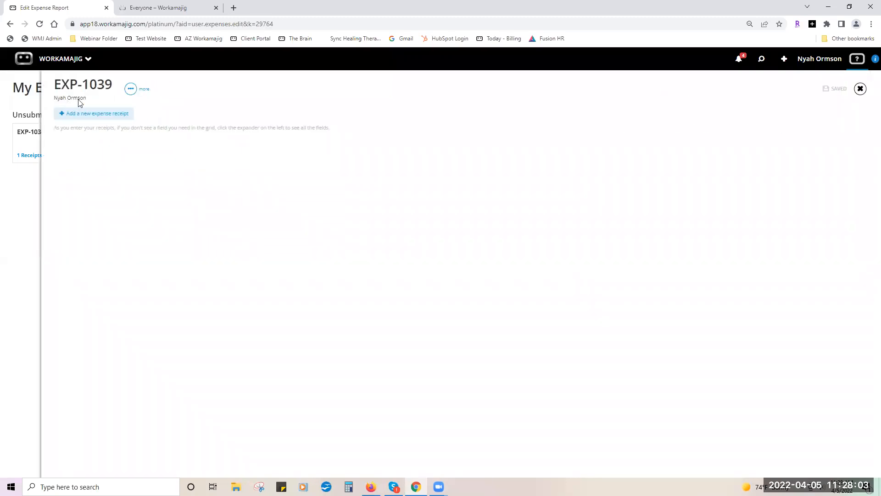
pyautogui.click(860, 89)
# View the Report Center's Custom > Other Reports list, then bring the app launcher back up.
pyautogui.click(15, 67)
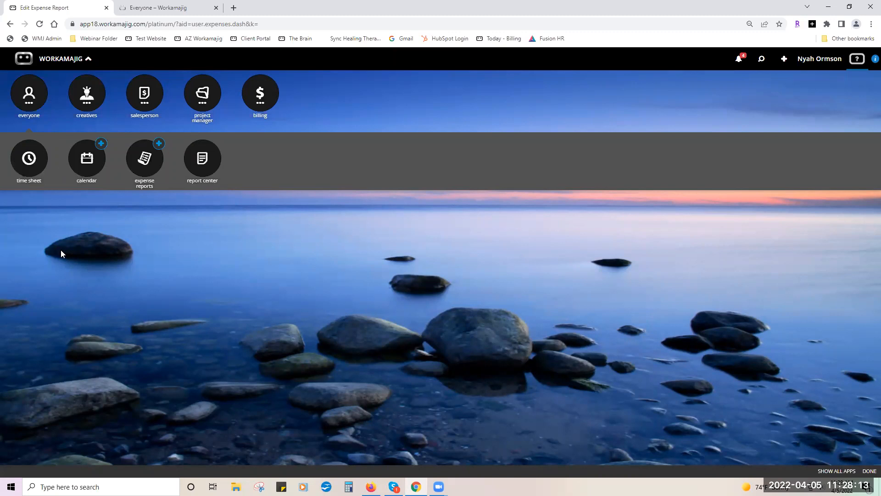
pyautogui.click(192, 216)
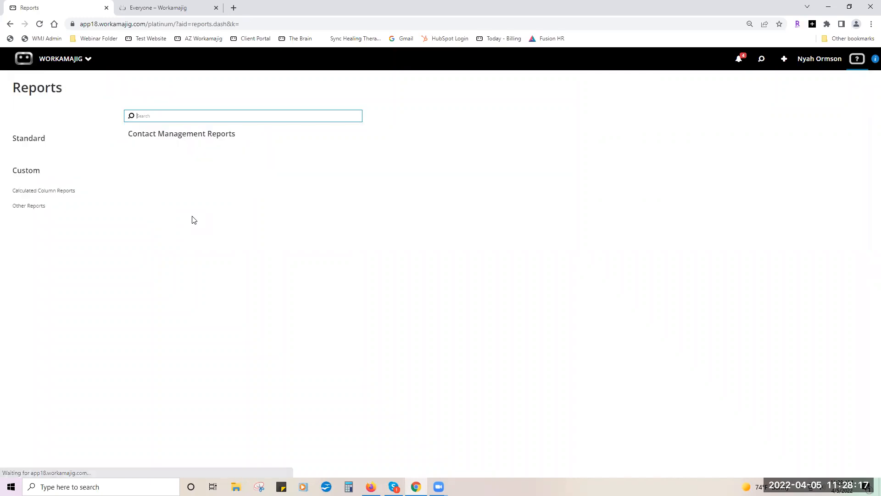
pyautogui.click(33, 208)
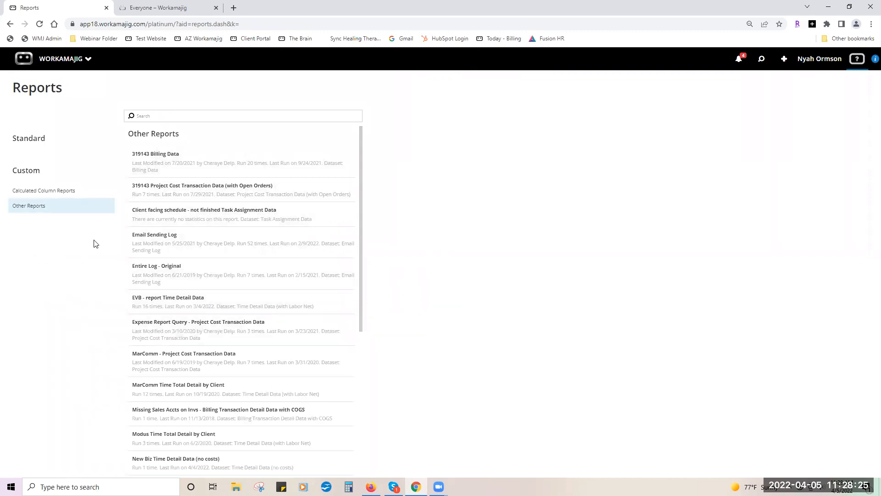
pyautogui.click(24, 59)
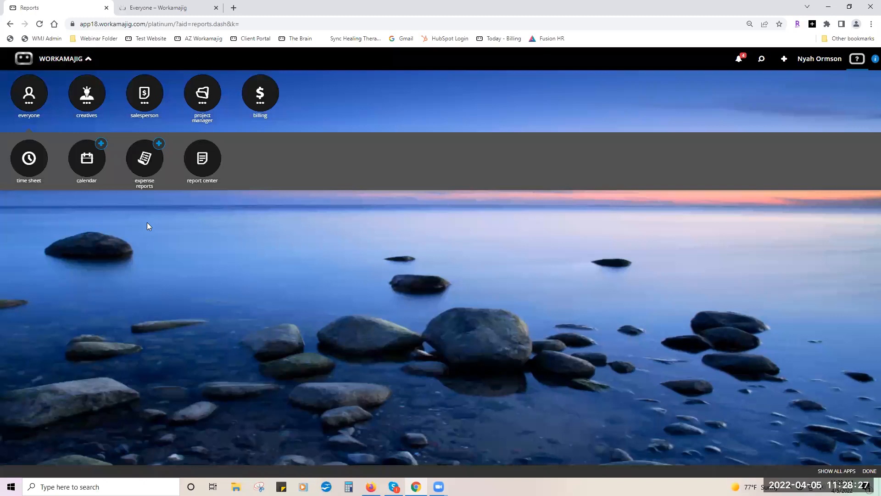